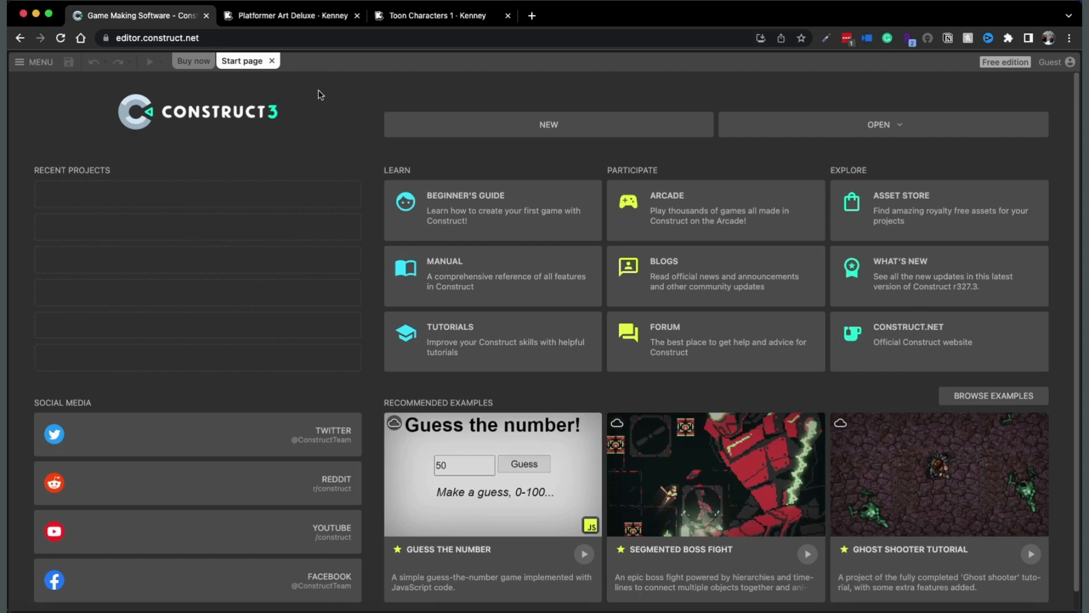
# Step: Download the Platformer Art Deluxe asset pack from its Kenney page without making a donation
pyautogui.click(306, 17)
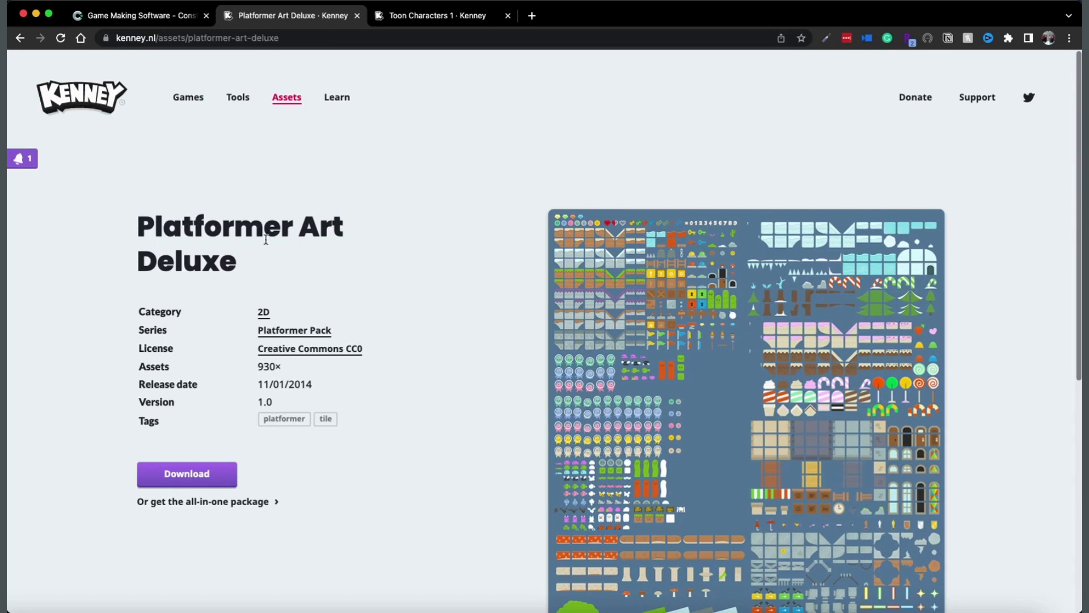
pyautogui.scroll(-3, 221, 292)
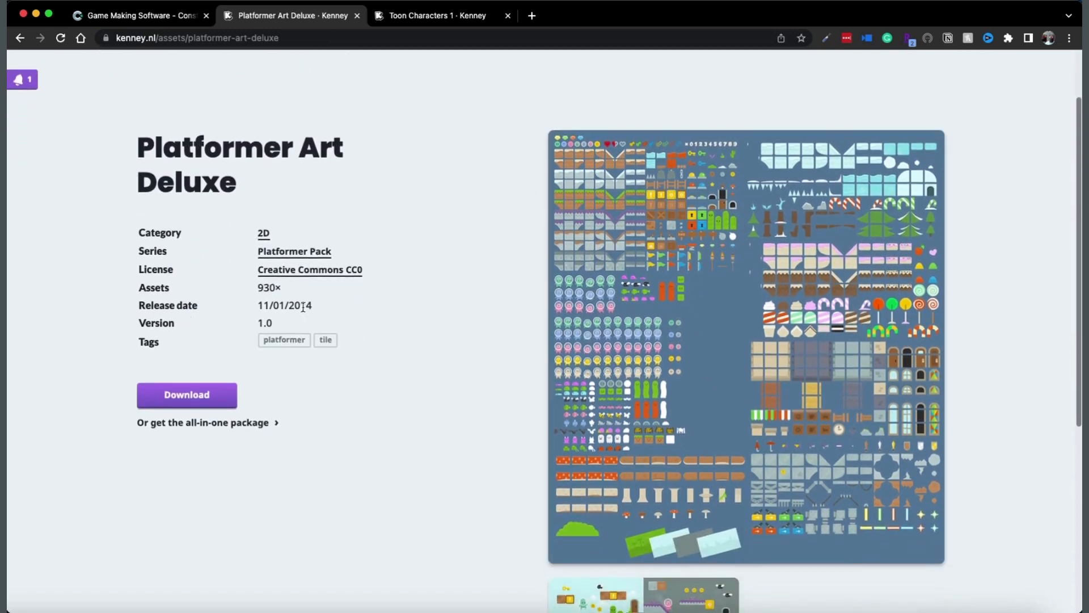
pyautogui.moveTo(300, 307); pyautogui.dragTo(318, 309)
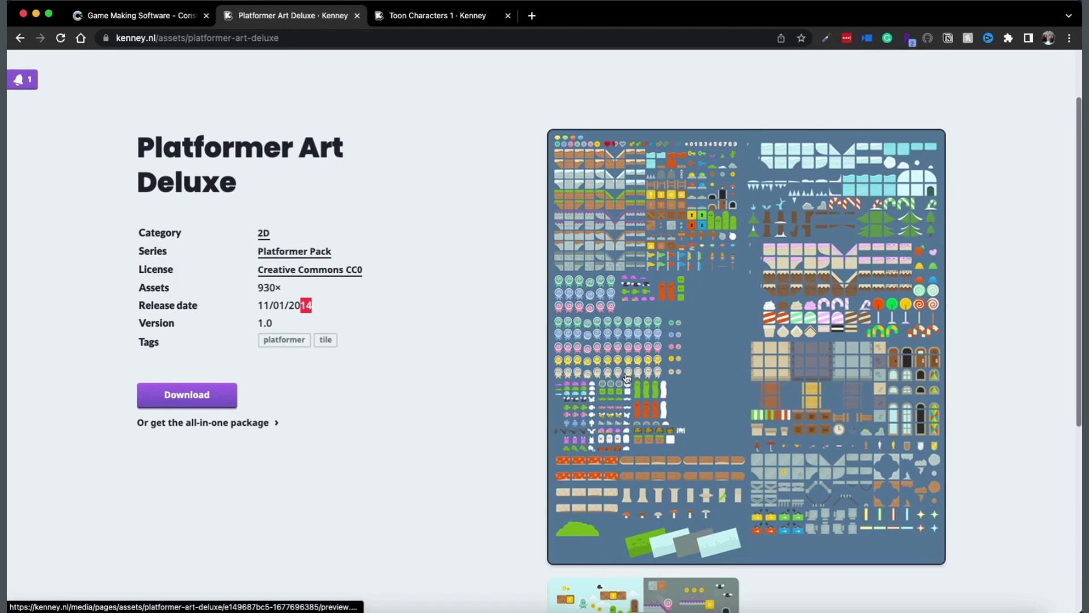
pyautogui.click(199, 395)
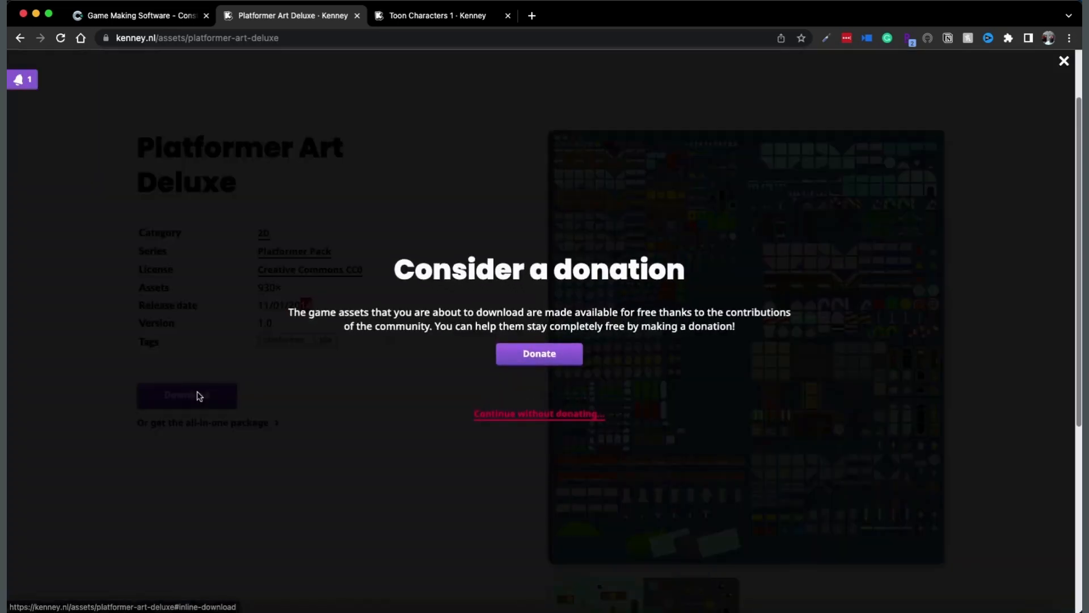
pyautogui.click(486, 420)
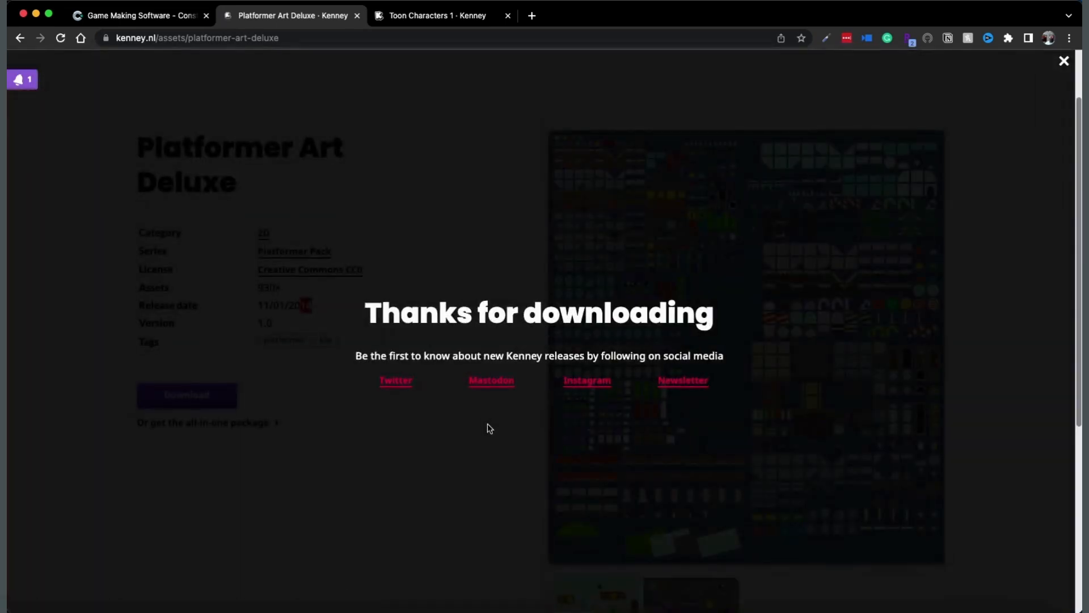
pyautogui.click(452, 447)
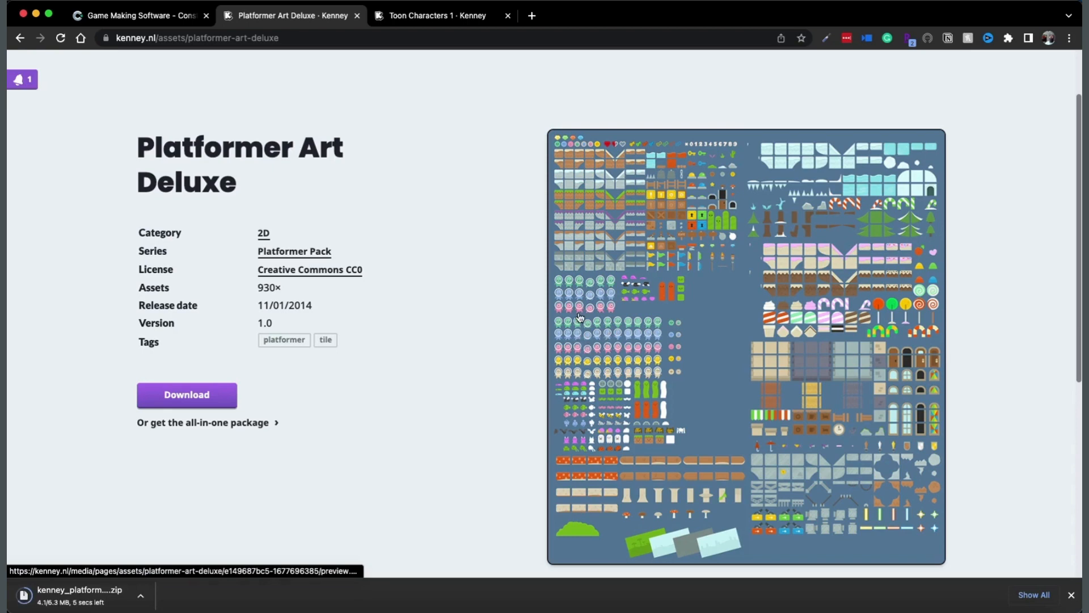
# Step: Download the Toon Characters 1 asset pack from its Kenney page without making a donation
pyautogui.click(417, 16)
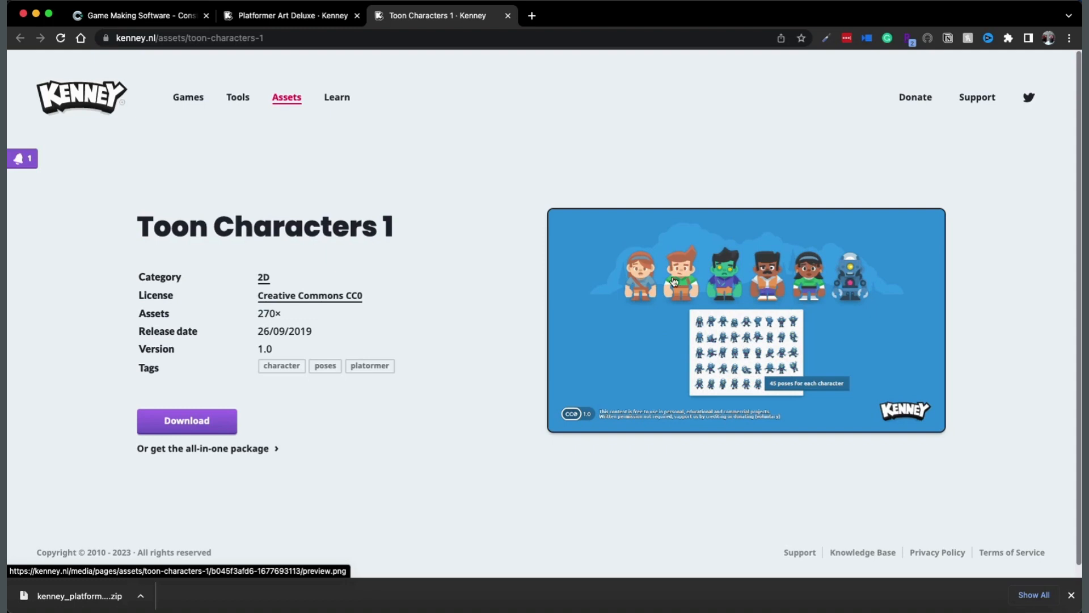
pyautogui.hotkey('ctrl', 'shift', 'Tab')
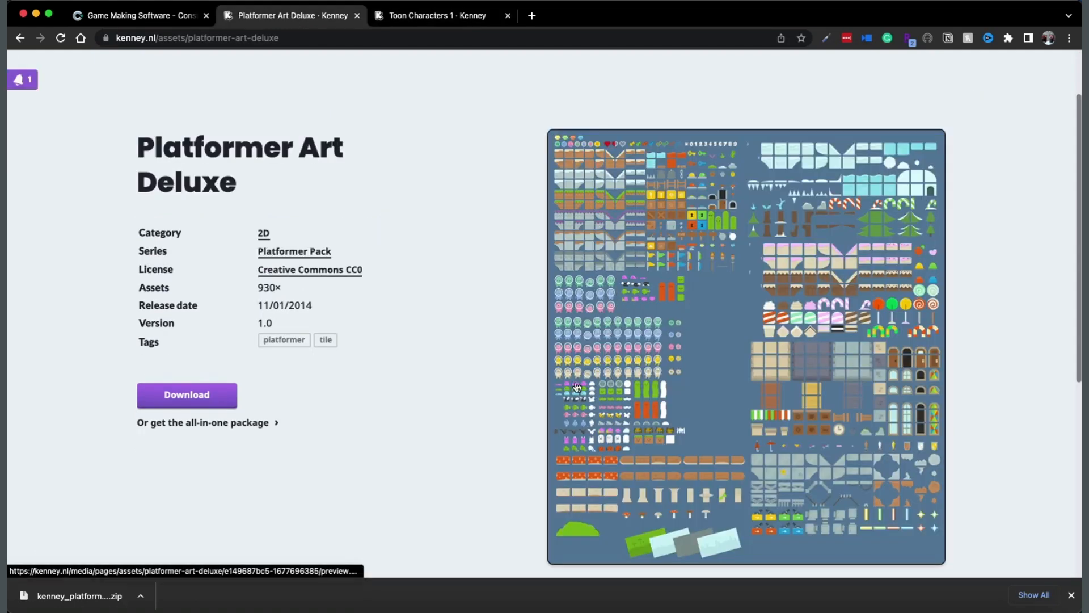
pyautogui.click(448, 17)
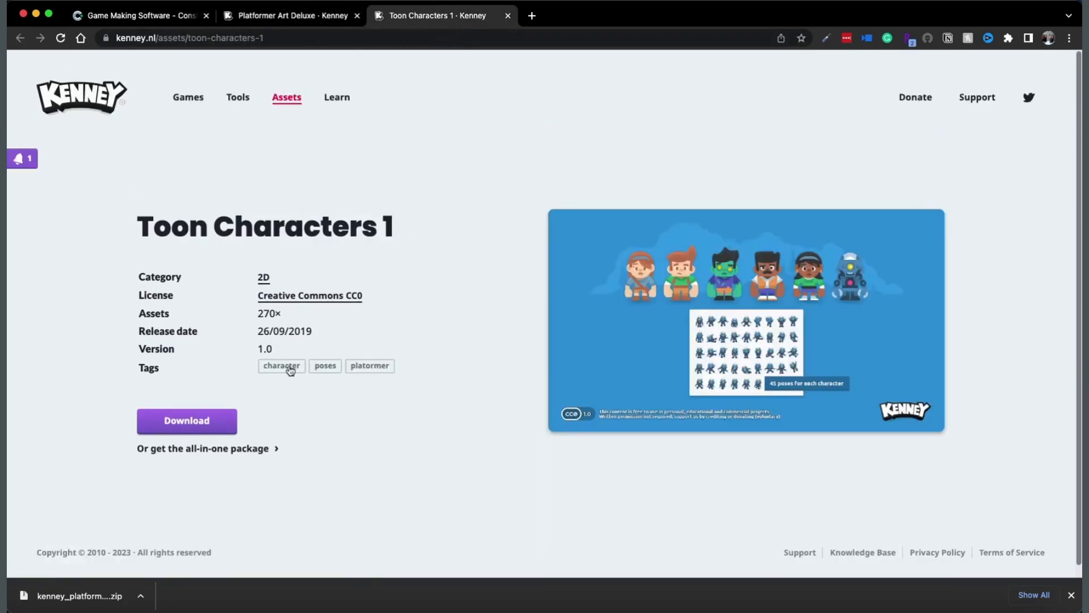
pyautogui.click(168, 423)
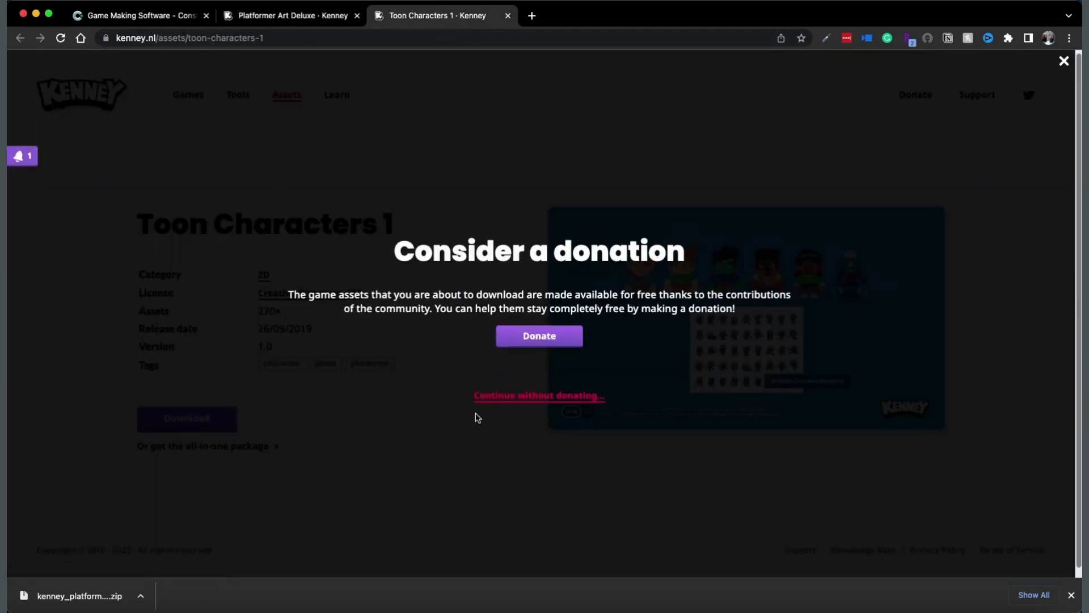
pyautogui.click(508, 400)
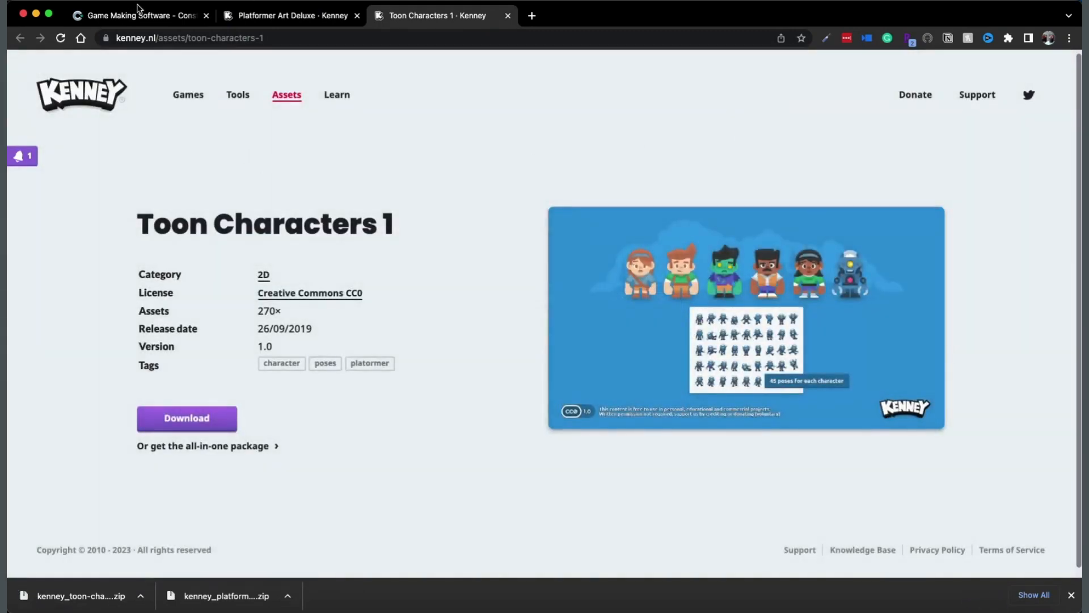
# Step: Switch to Construct 3 and create a new project with the 1080p landscape preset
pyautogui.click(141, 17)
pyautogui.click(520, 131)
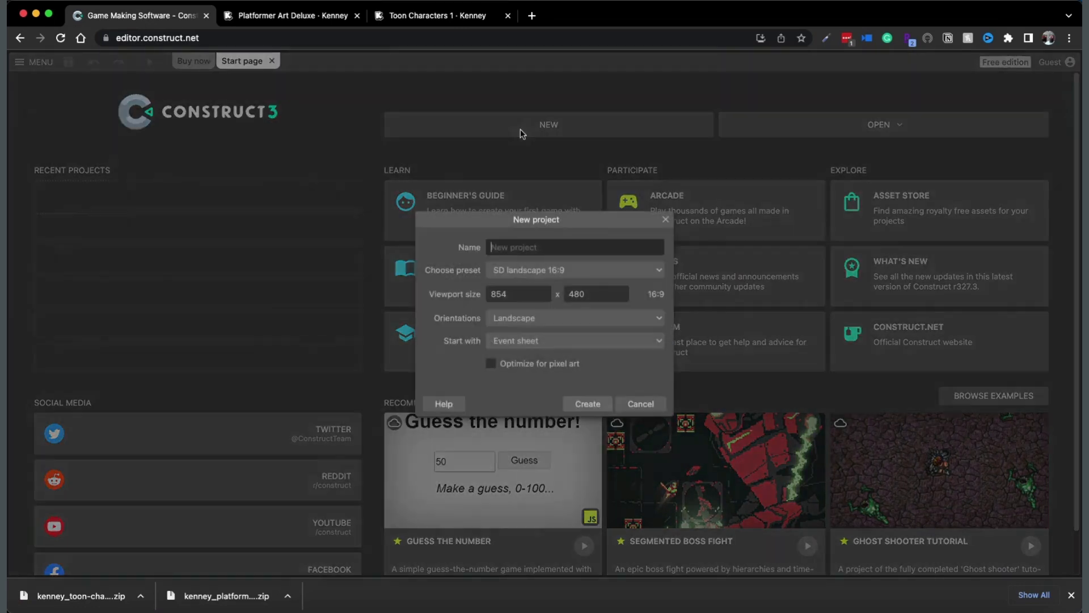
pyautogui.click(537, 273)
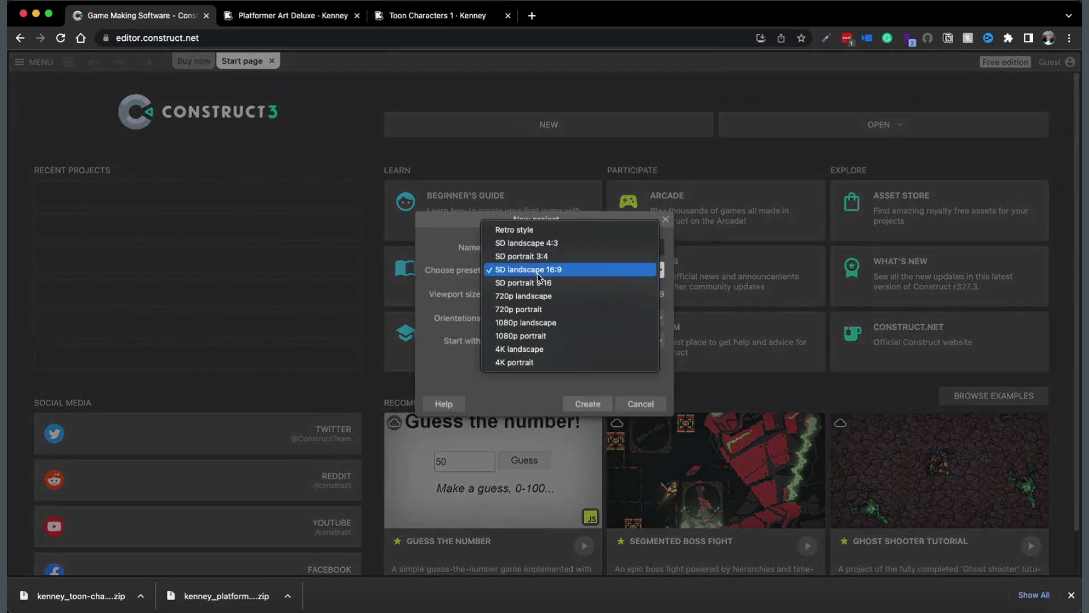
pyautogui.click(531, 327)
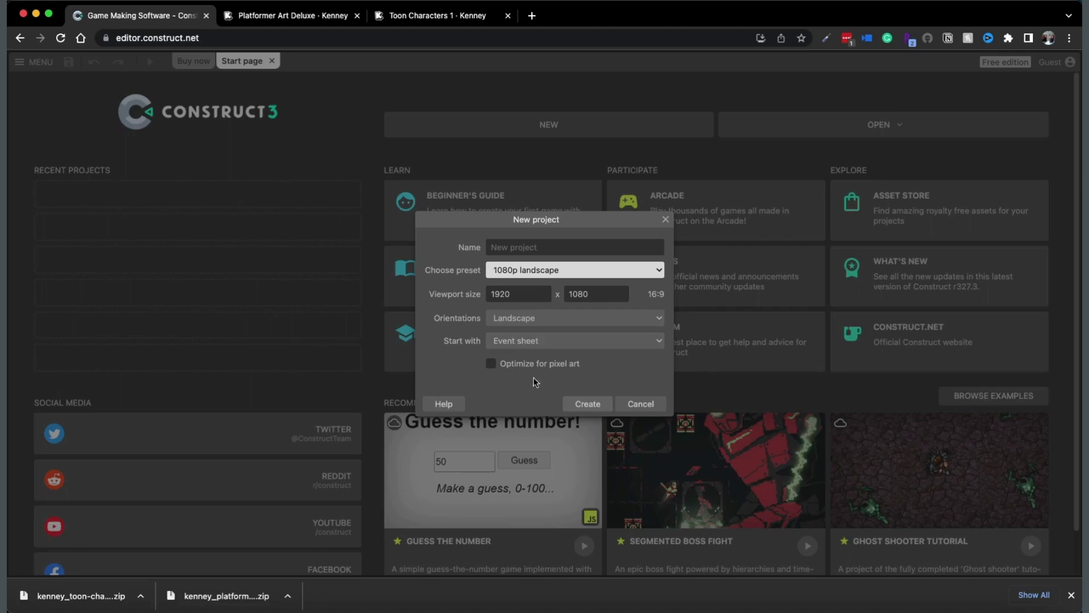
pyautogui.click(595, 405)
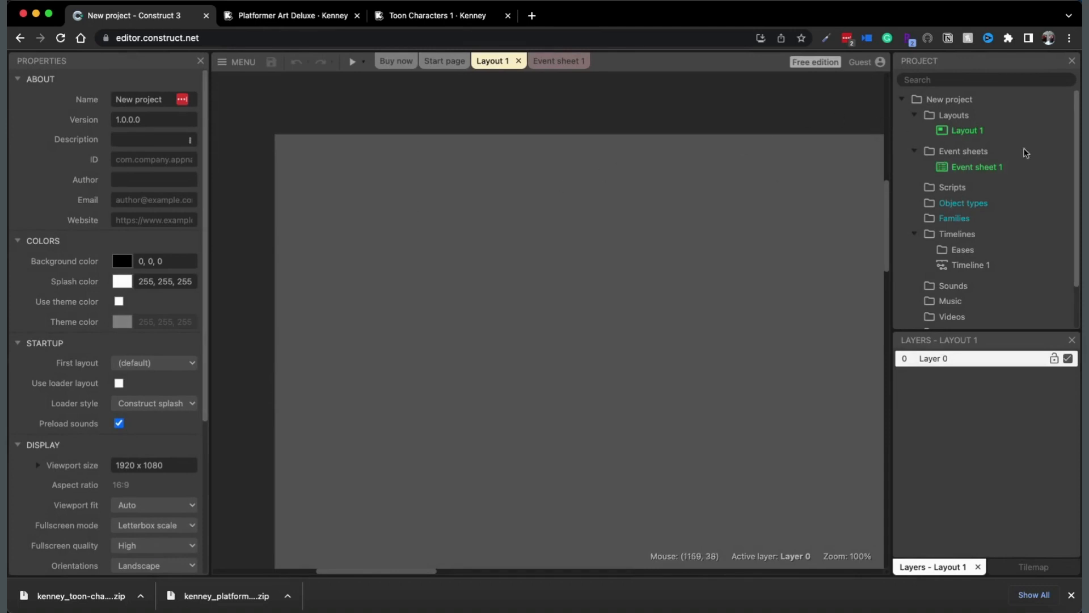
# Step: Rename the project's layout as Collecting Game
pyautogui.click(969, 132)
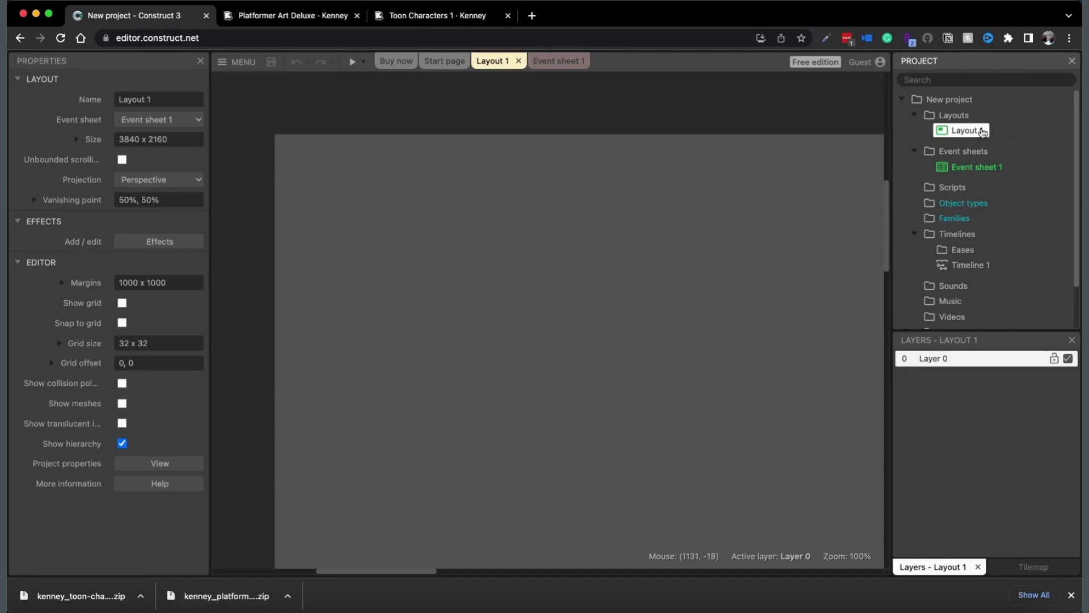
pyautogui.rightClick(964, 135)
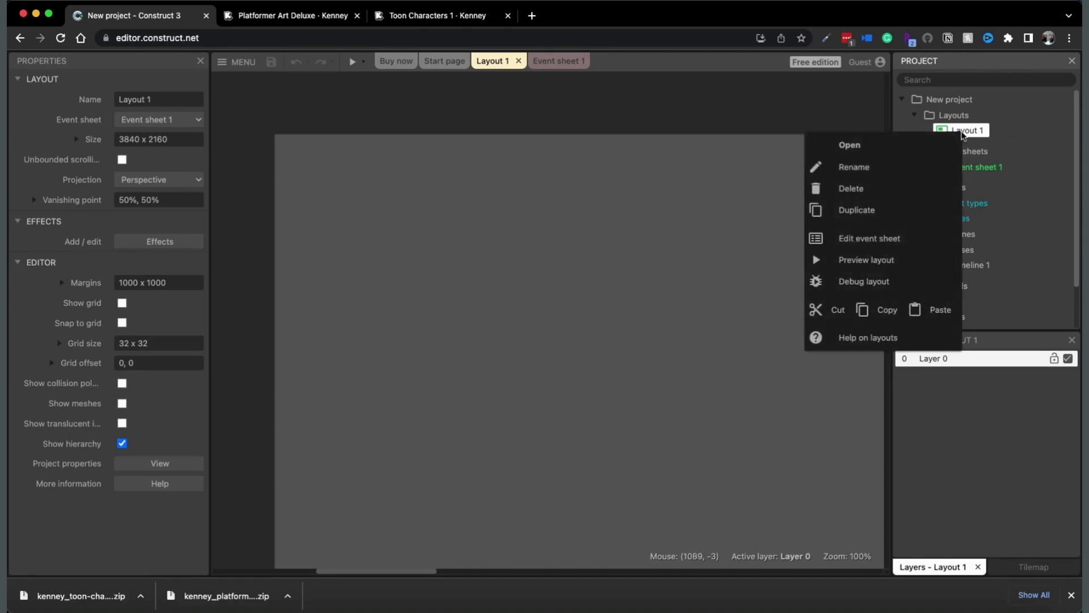
pyautogui.click(851, 166)
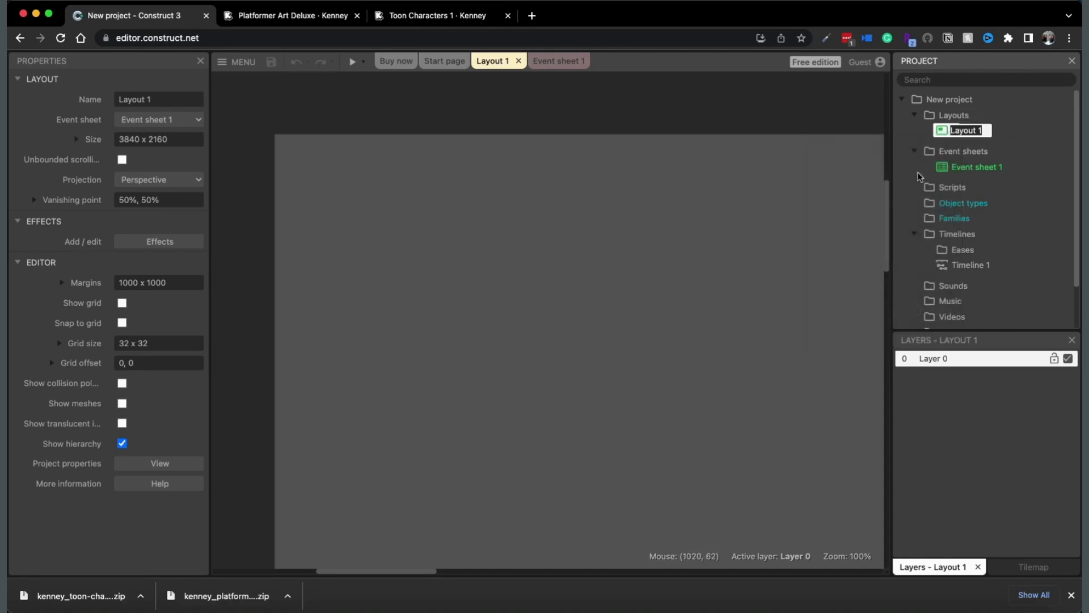
pyautogui.write('Collecting Game')
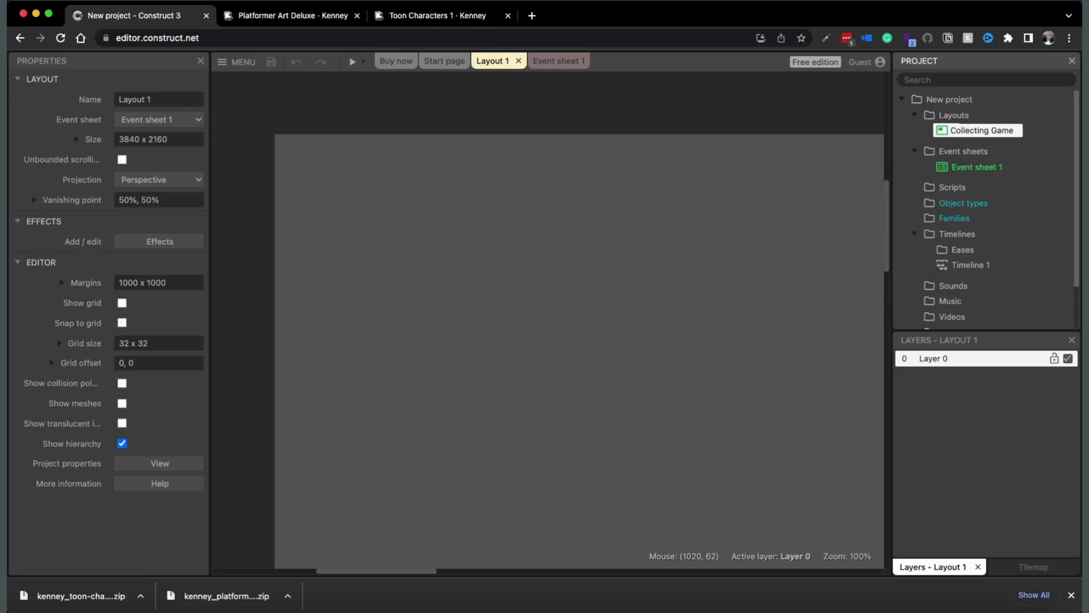
pyautogui.press('Return')
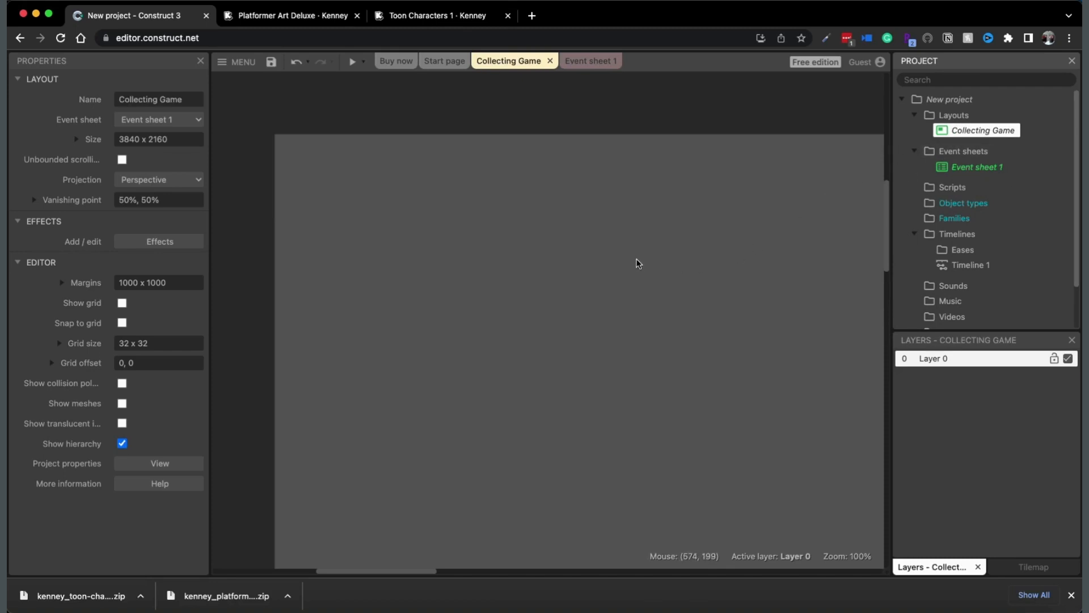
# Step: Set the Collecting Game layout's width to 1920 and height to 1080, and enable unbounded scrolling
pyautogui.keyDown('ctrl'); pyautogui.scroll(-10, 637, 263); pyautogui.keyUp('ctrl')
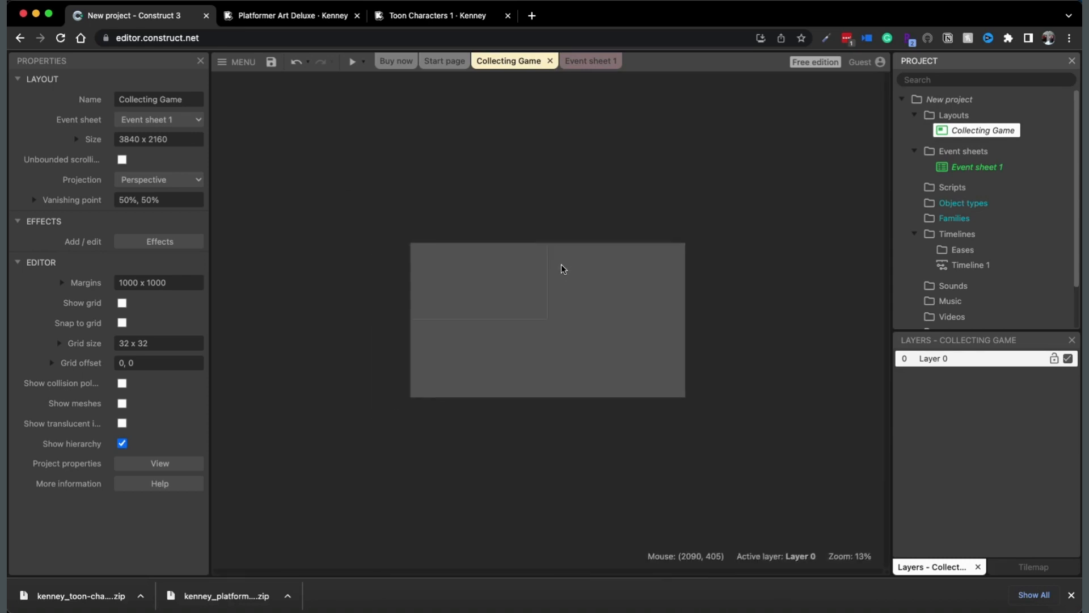
pyautogui.keyDown('ctrl'); pyautogui.scroll(3, 563, 269); pyautogui.keyUp('ctrl')
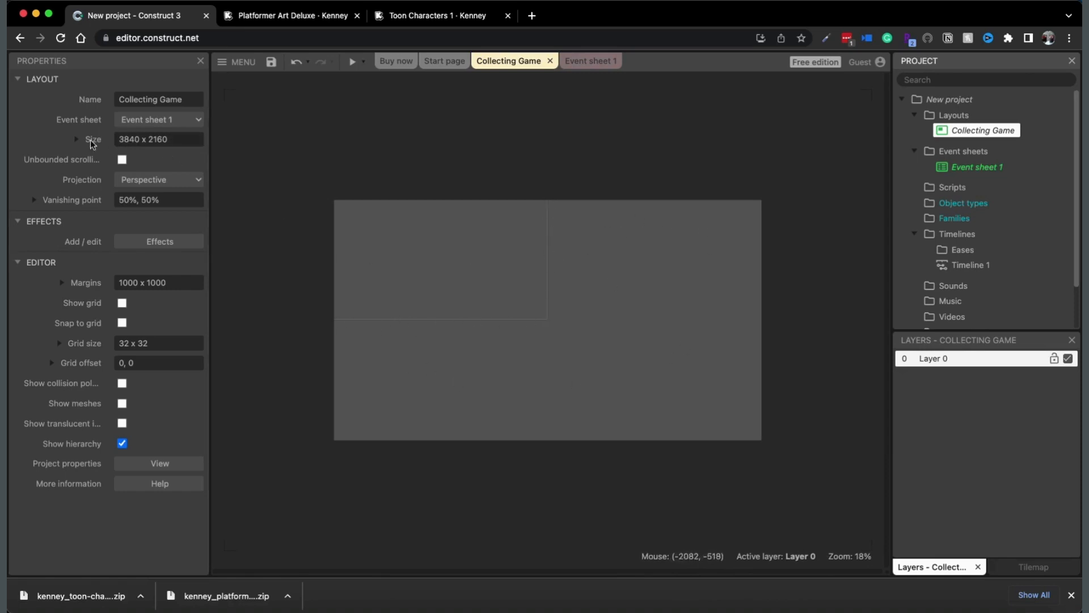
pyautogui.click(78, 140)
pyautogui.click(150, 164)
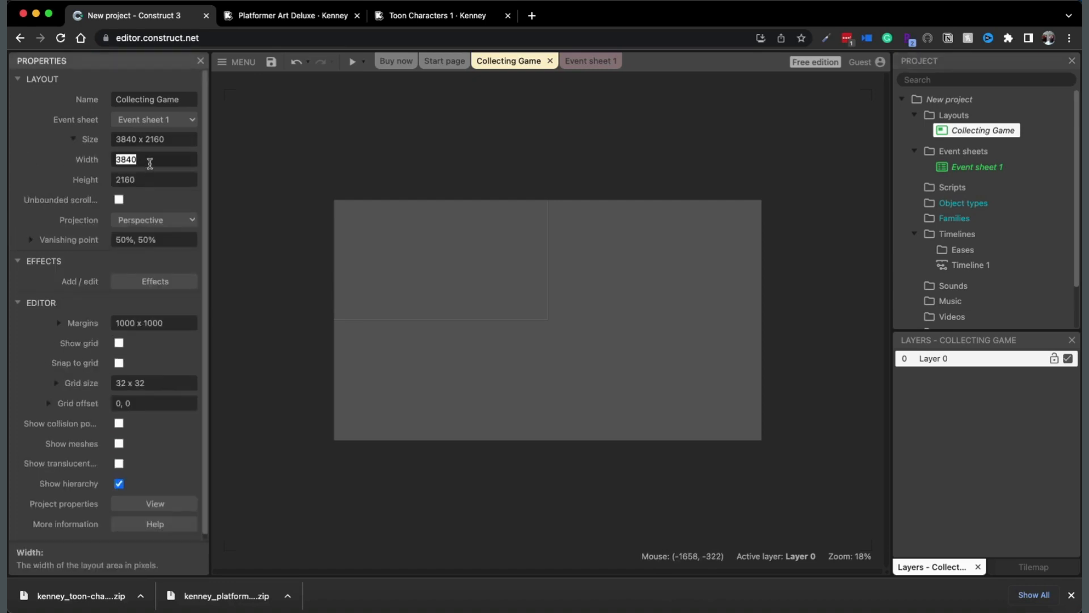
pyautogui.write('1920')
pyautogui.press('Tab')
pyautogui.write('1')
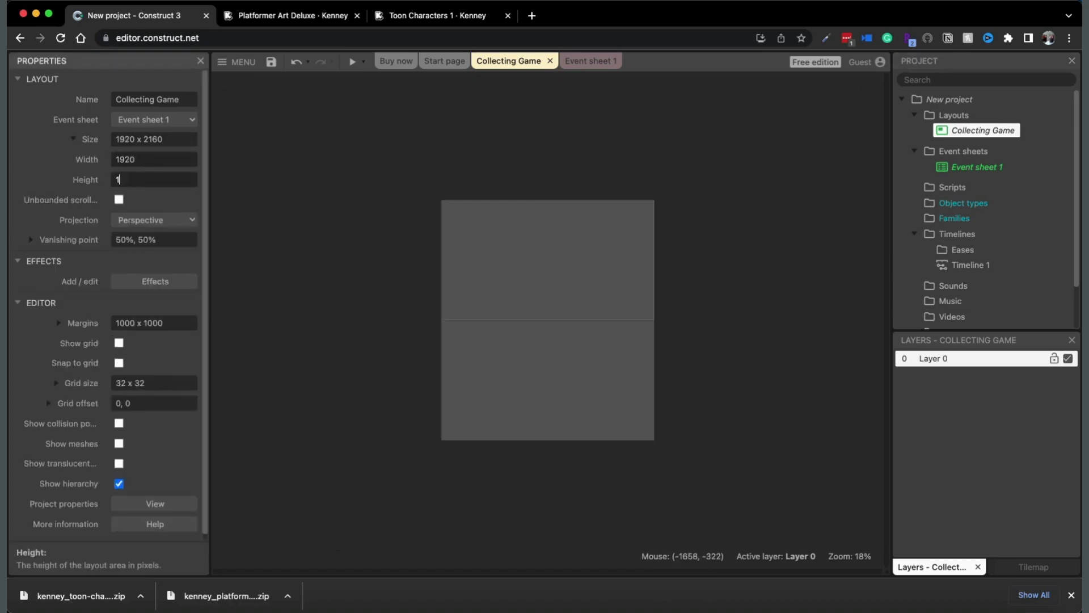
pyautogui.write('080')
pyautogui.press('Tab')
pyautogui.keyDown('ctrl'); pyautogui.scroll(6, 414, 360); pyautogui.keyUp('ctrl')
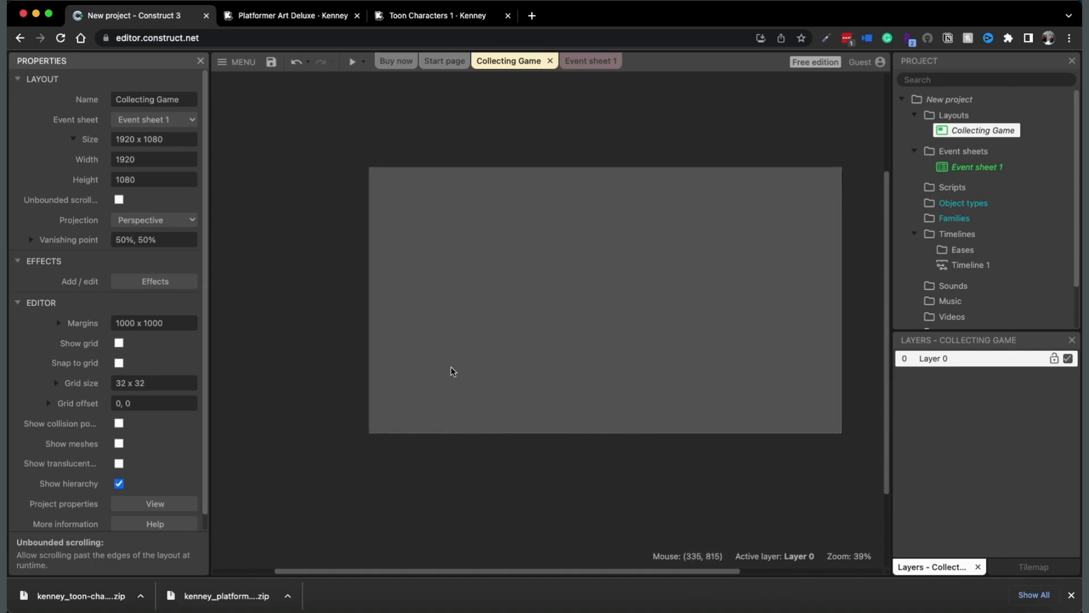
pyautogui.press('space')
pyautogui.moveTo(446, 383); pyautogui.dragTo(458, 373)
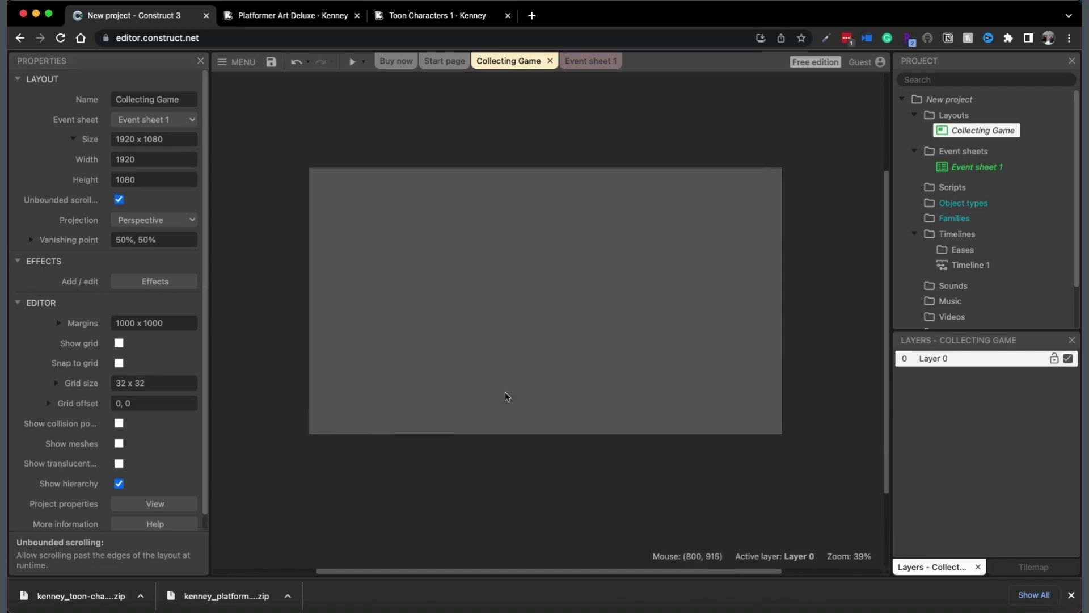
# Step: Insert a new Tilemap object named CollectingGameTilemap into the layout
pyautogui.rightClick(421, 343)
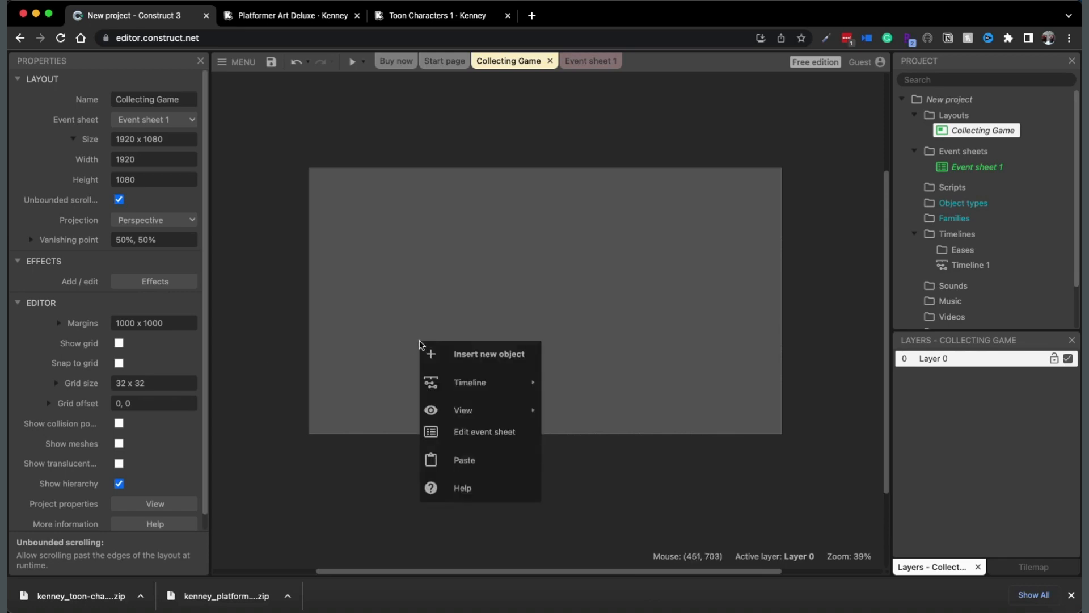
pyautogui.click(454, 361)
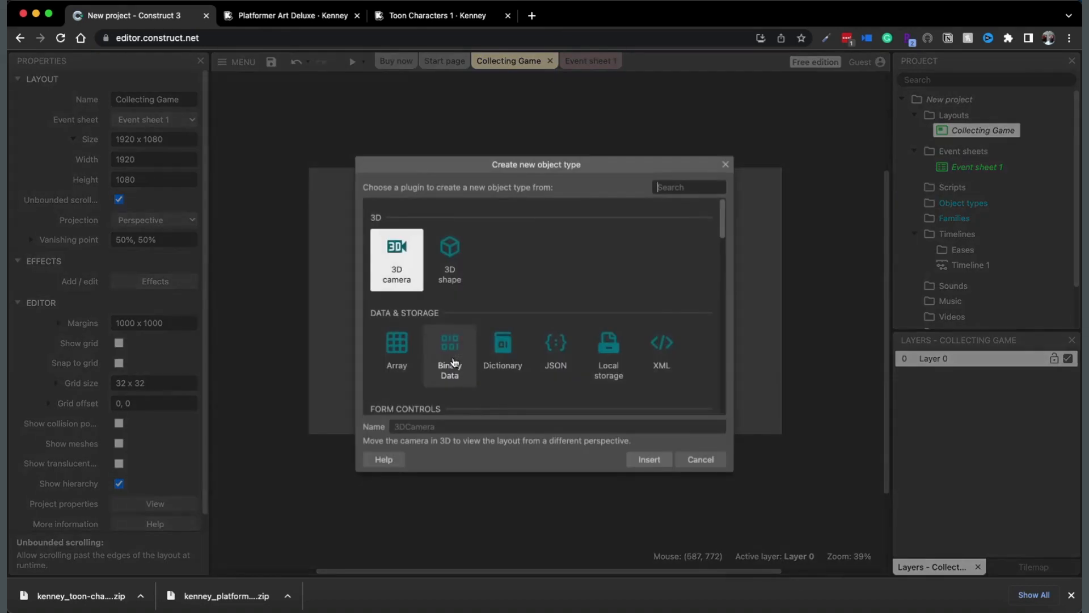
pyautogui.scroll(-3, 591, 322)
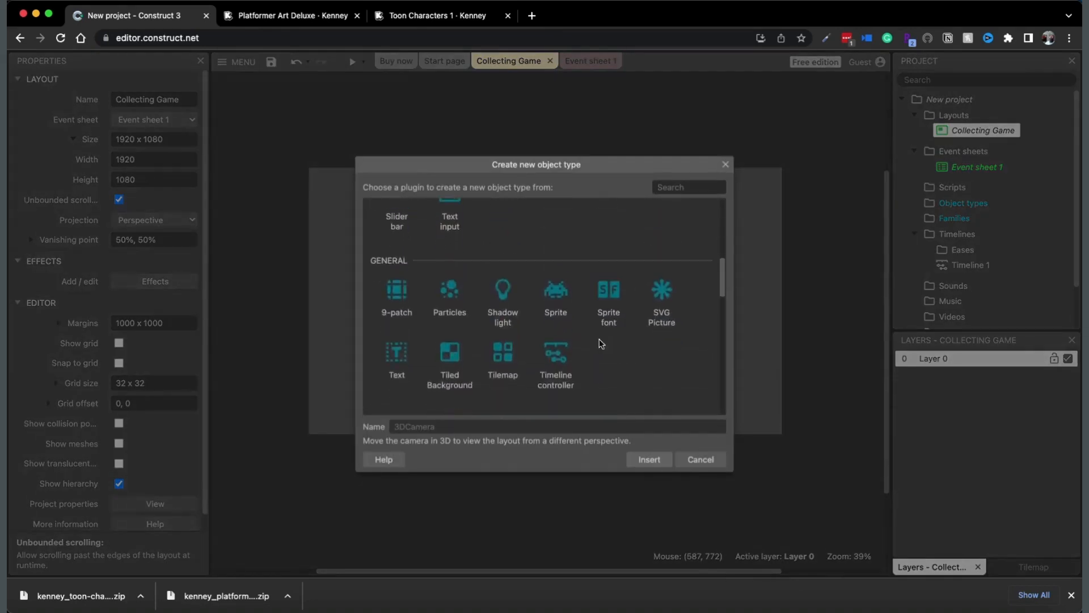
pyautogui.click(495, 362)
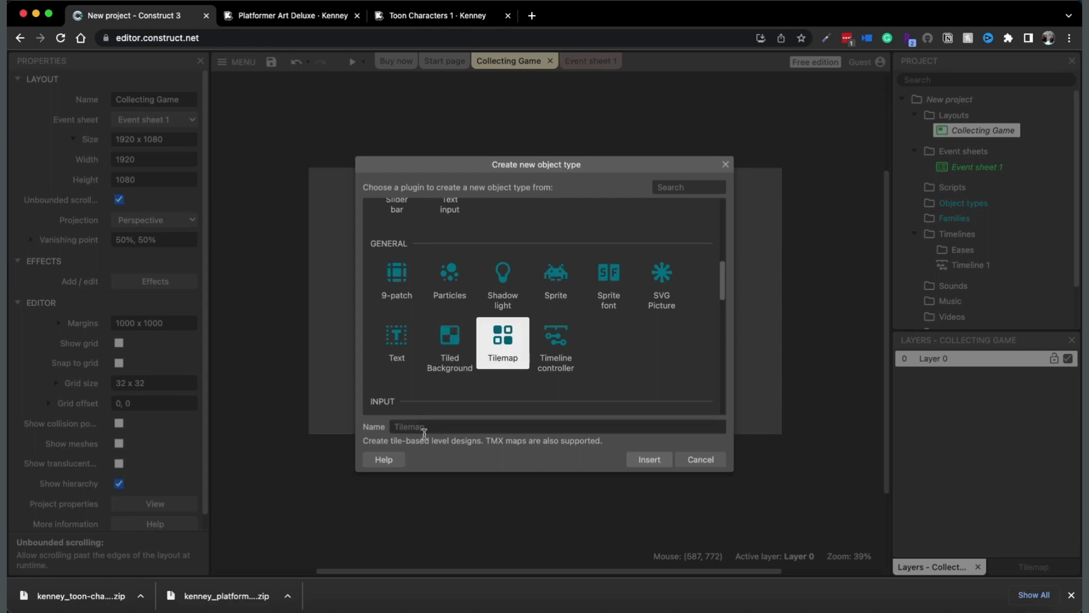
pyautogui.click(440, 426)
pyautogui.write('CollectingGameTilemap')
pyautogui.press('Return')
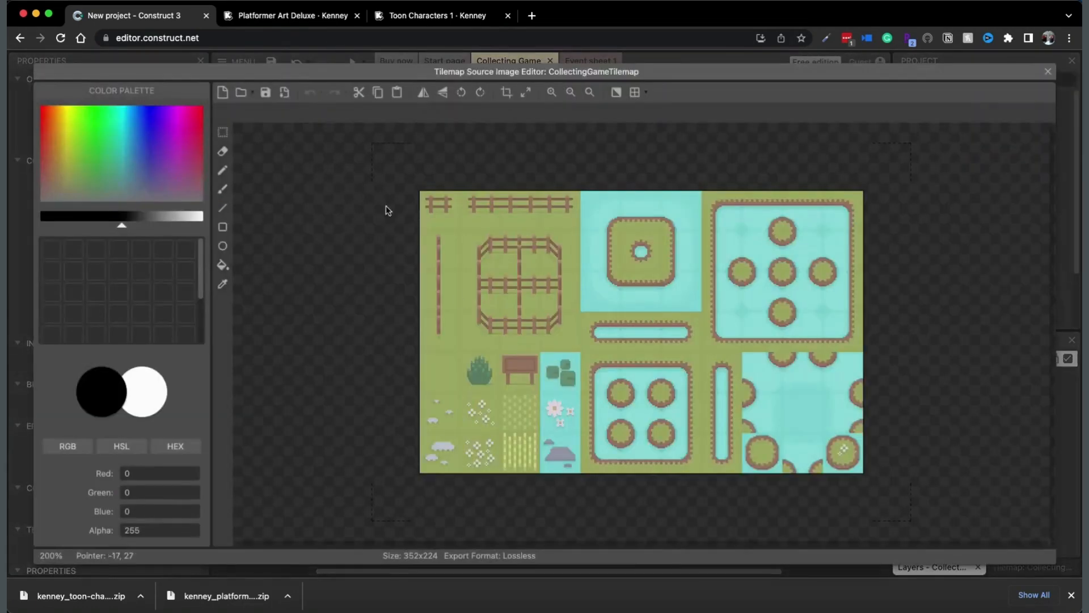
pyautogui.click(245, 100)
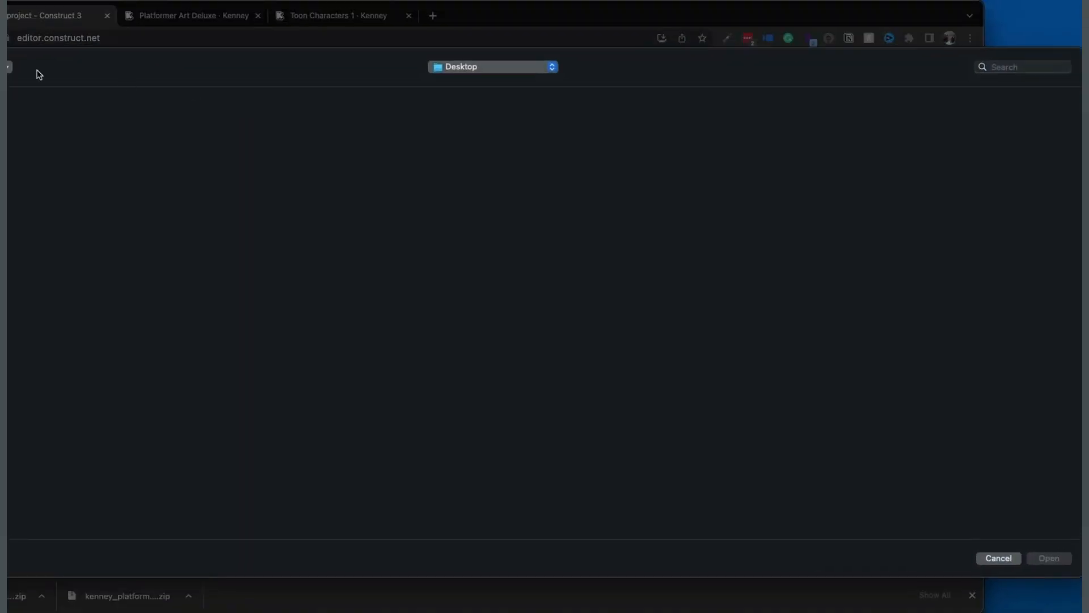
pyautogui.click(433, 69)
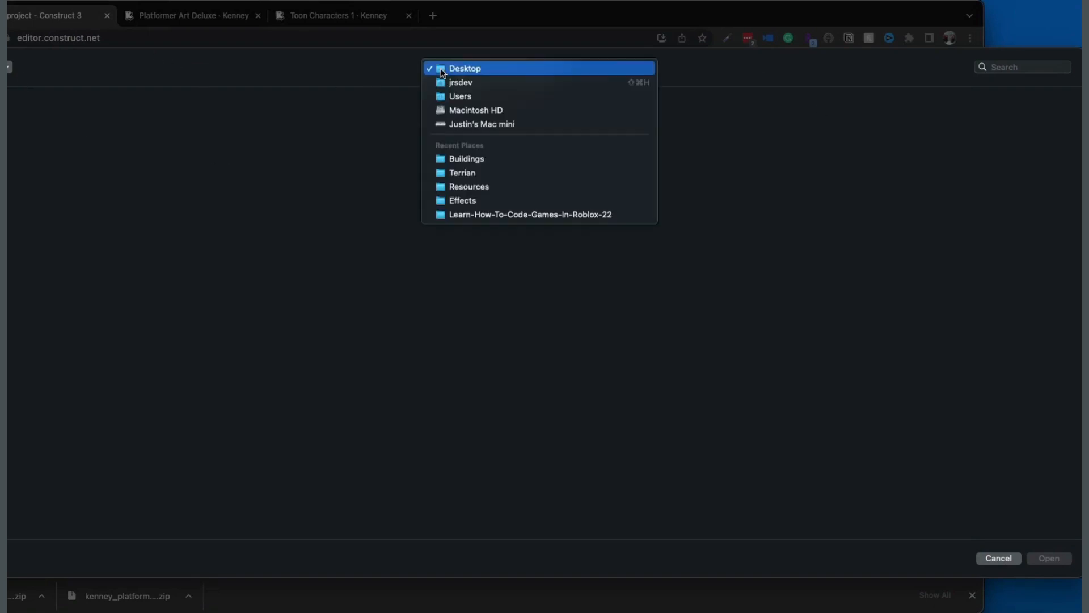
pyautogui.click(202, 172)
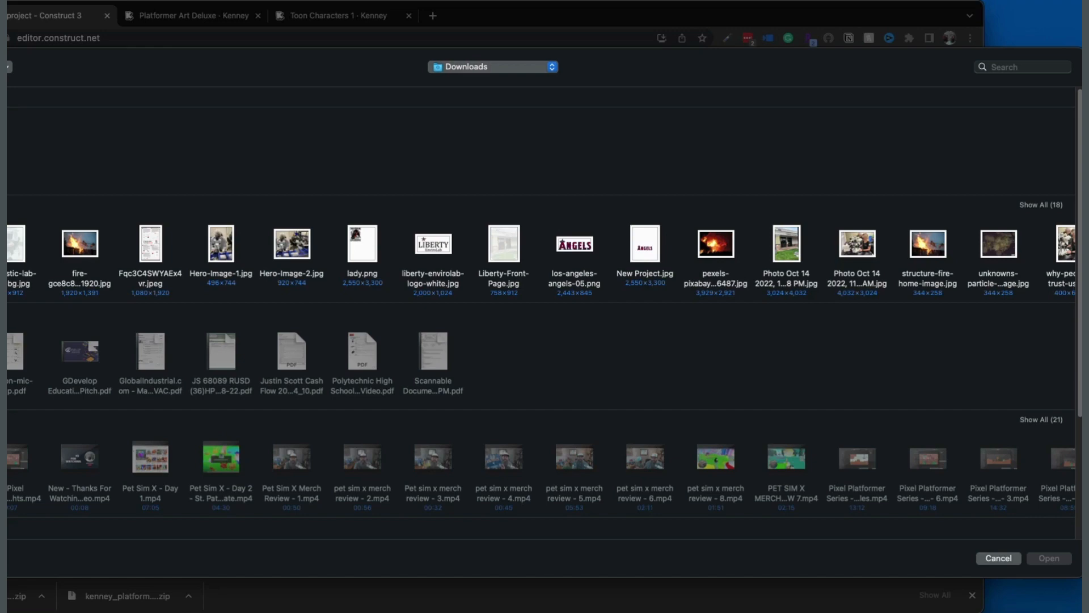
pyautogui.moveTo(0, 145); pyautogui.dragTo(78, 145)
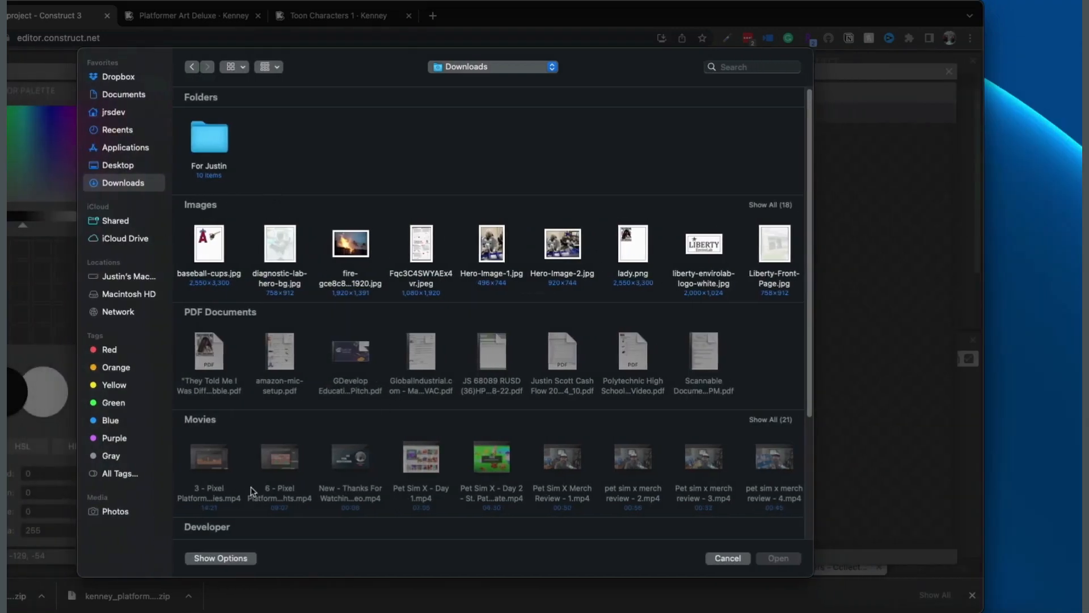
pyautogui.scroll(-5, 776, 214)
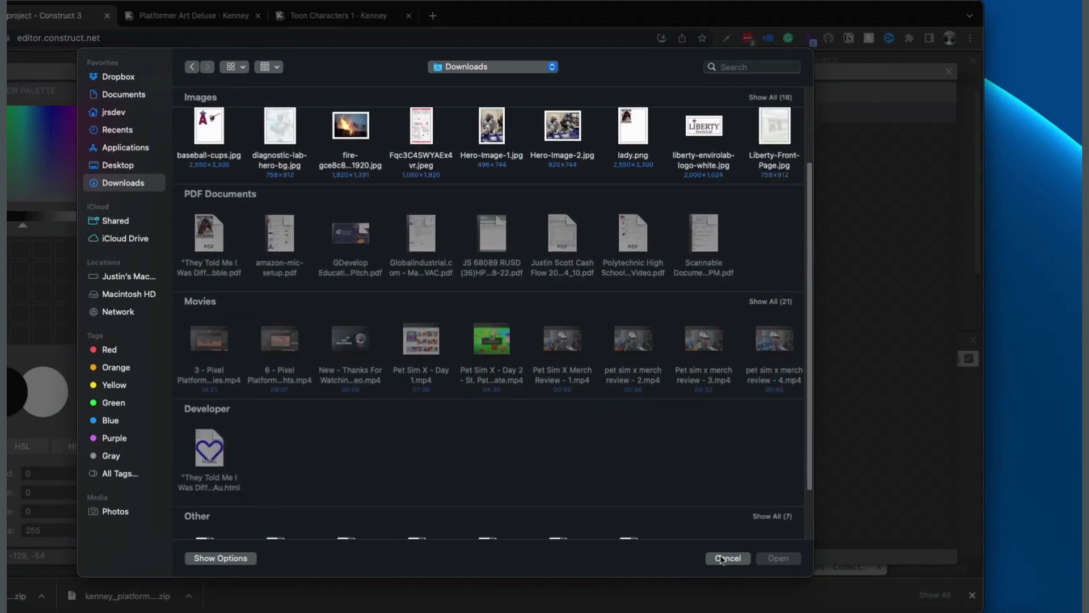
pyautogui.scroll(-3, 537, 425)
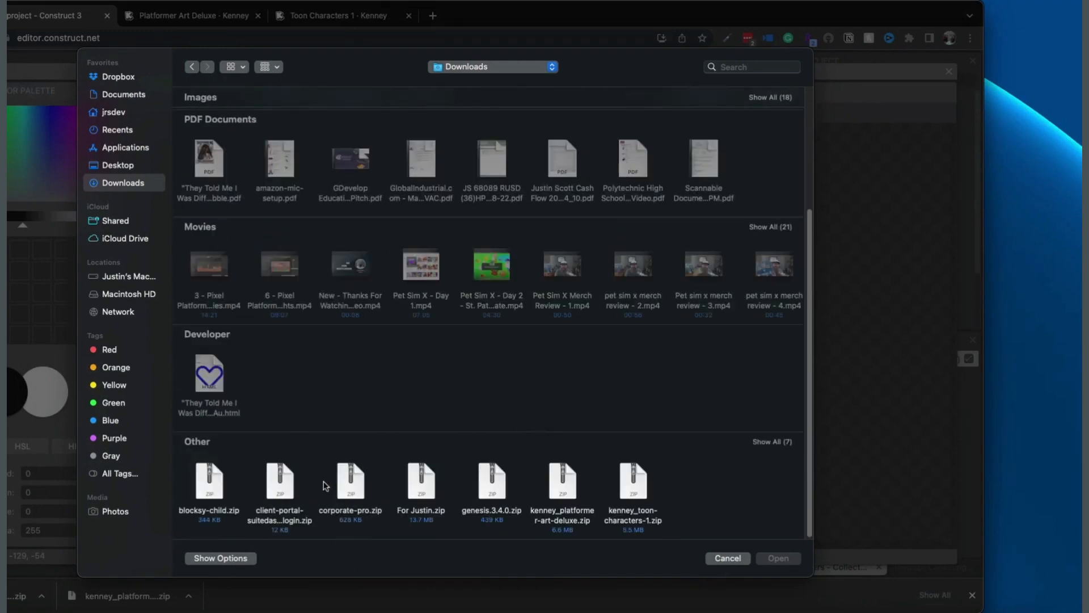
pyautogui.click(565, 485)
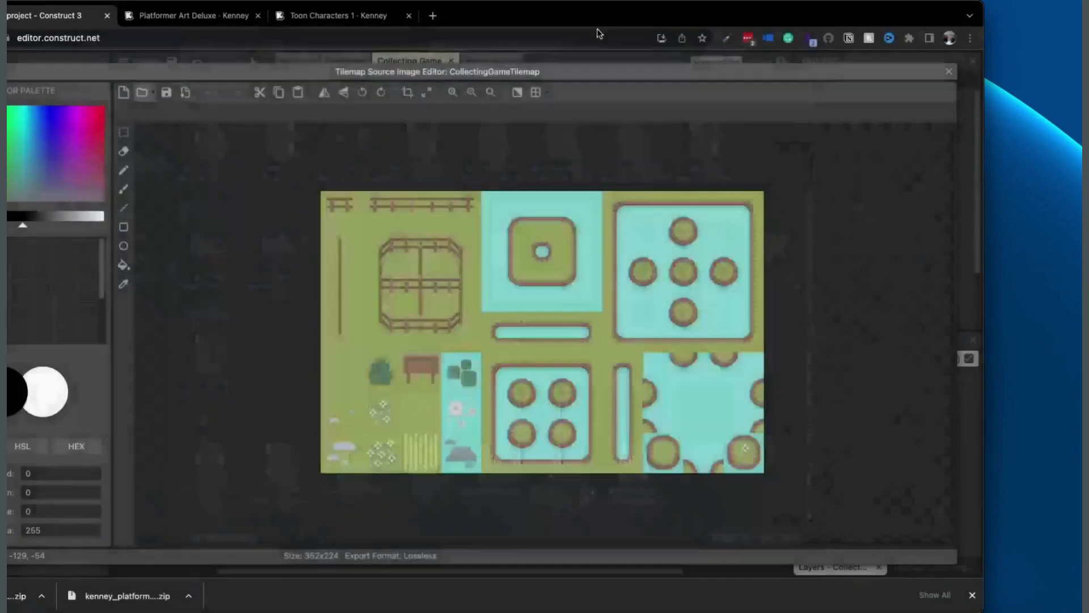
pyautogui.click(727, 558)
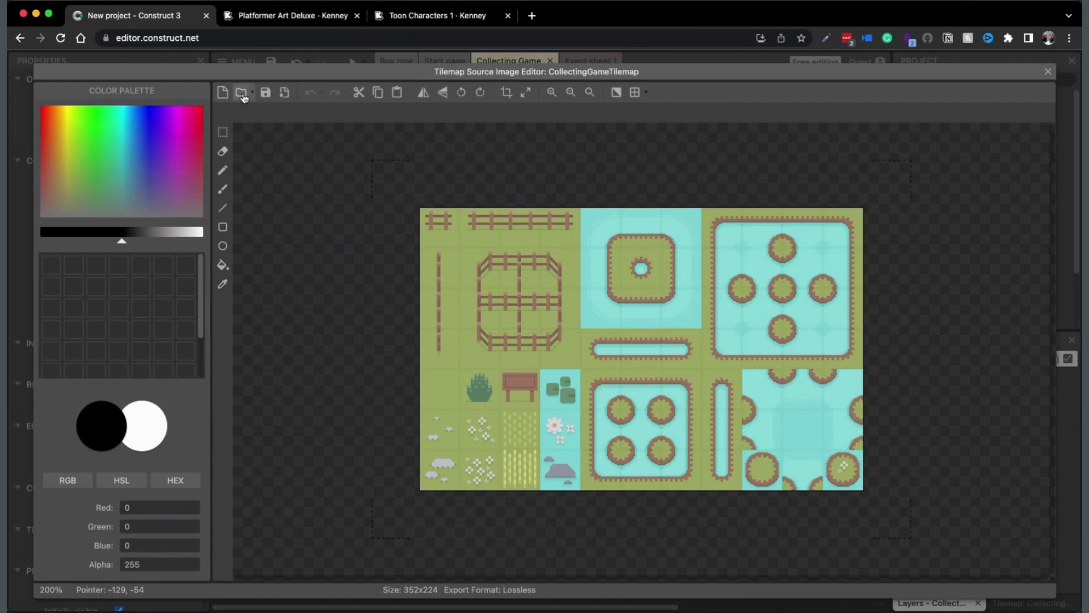
# Step: Load tiles_spritesheet.png from the Tiles folder of the Platformer Art Deluxe base pack as the tilemap's source image and close the image editor
pyautogui.click(242, 93)
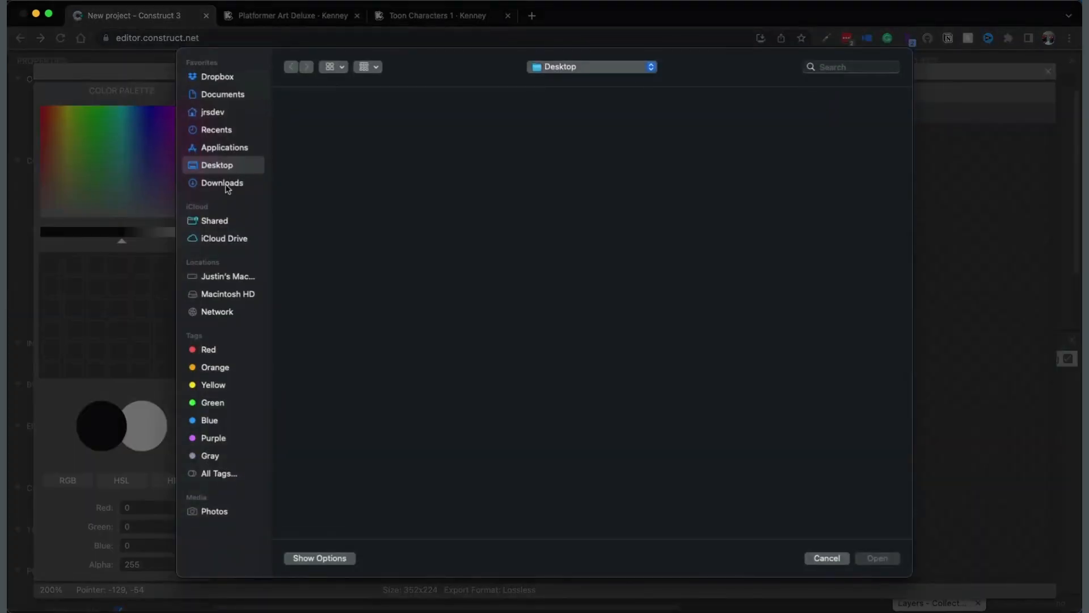
pyautogui.click(227, 187)
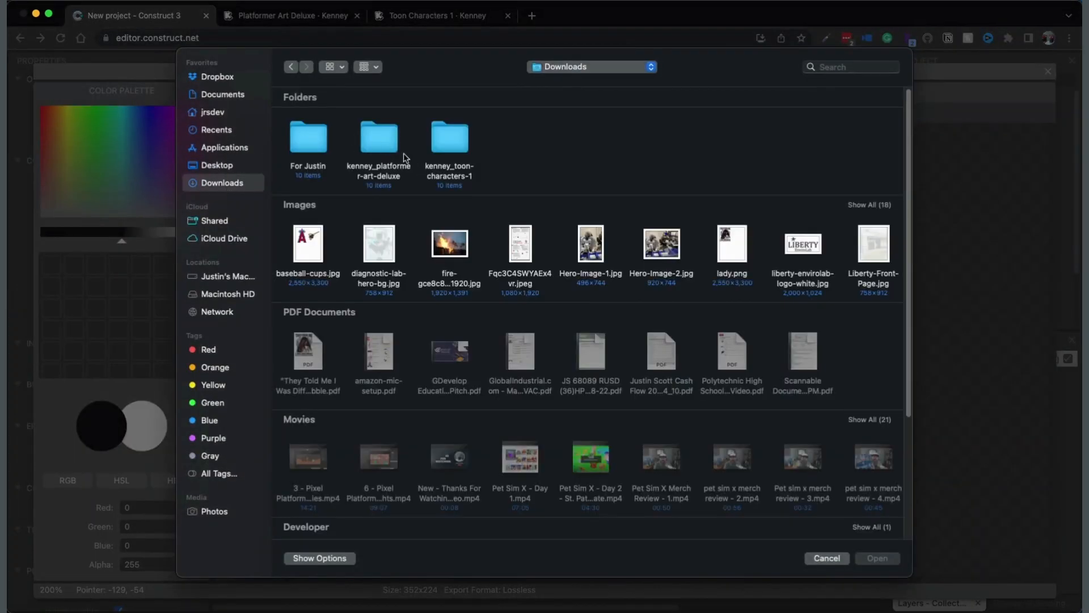
pyautogui.doubleClick(395, 149)
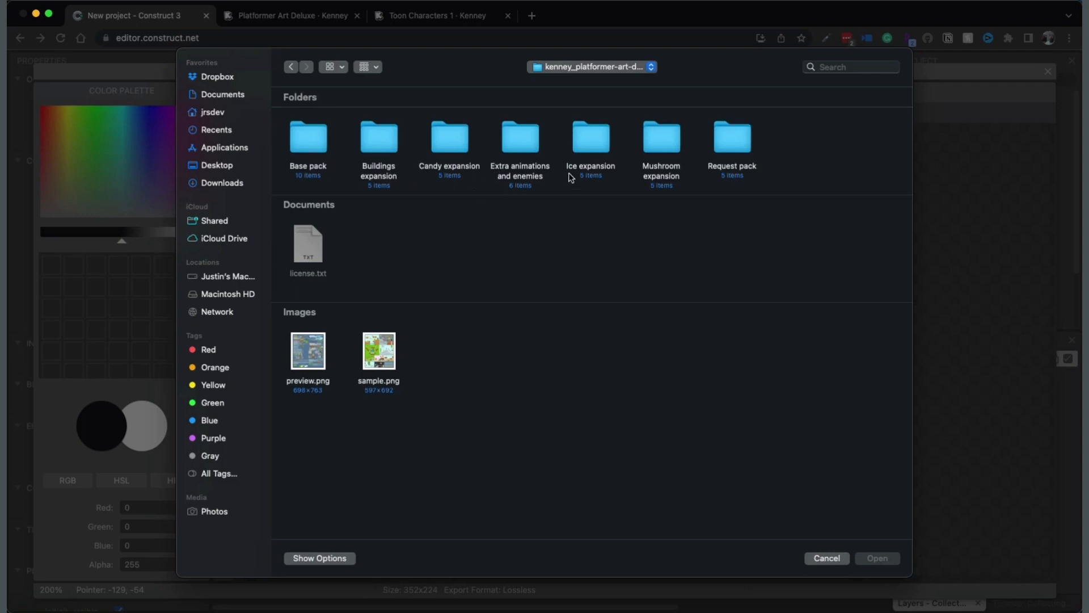
pyautogui.doubleClick(309, 139)
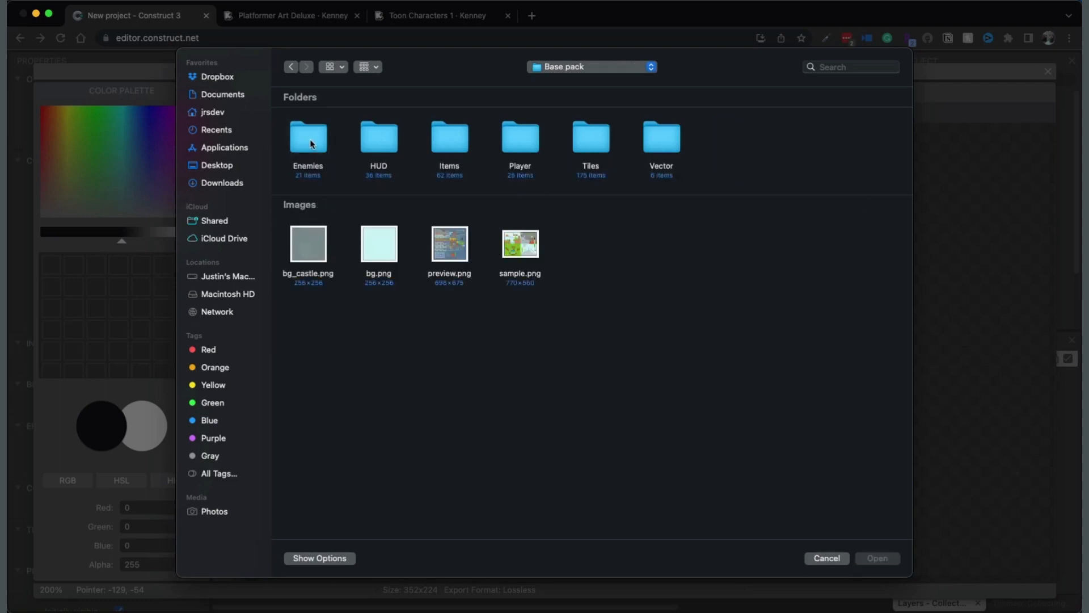
pyautogui.doubleClick(592, 142)
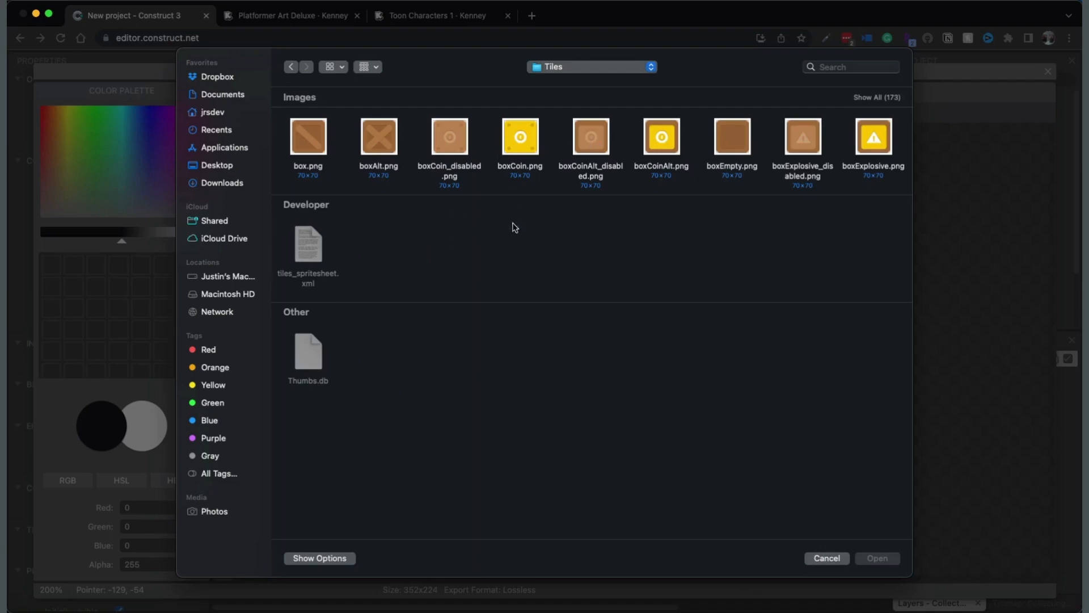
pyautogui.click(865, 98)
pyautogui.scroll(-20, 584, 366)
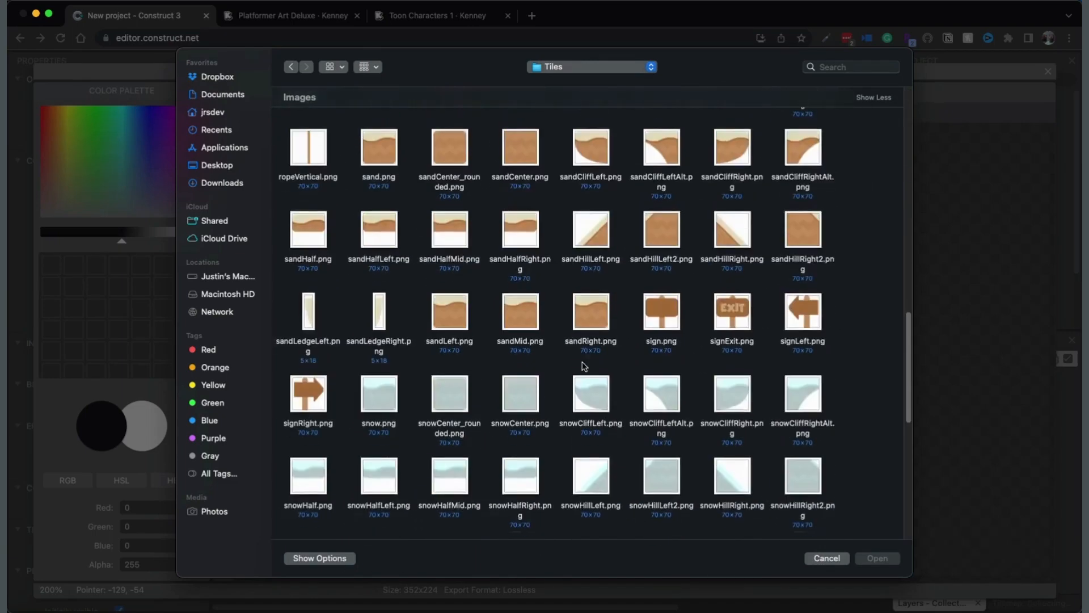
pyautogui.scroll(-10, 584, 366)
pyautogui.click(321, 276)
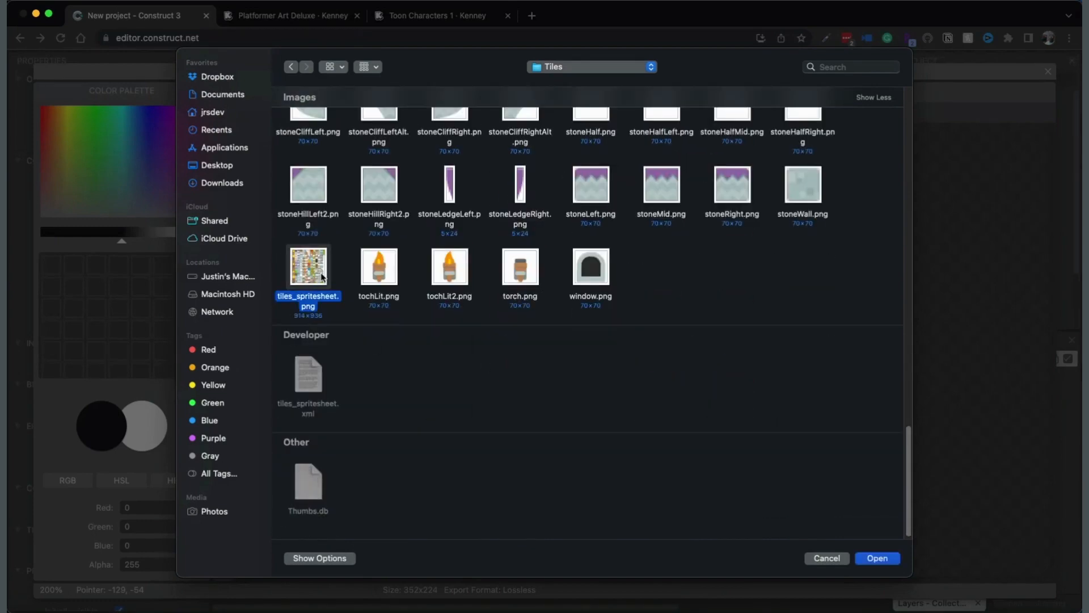
pyautogui.click(868, 559)
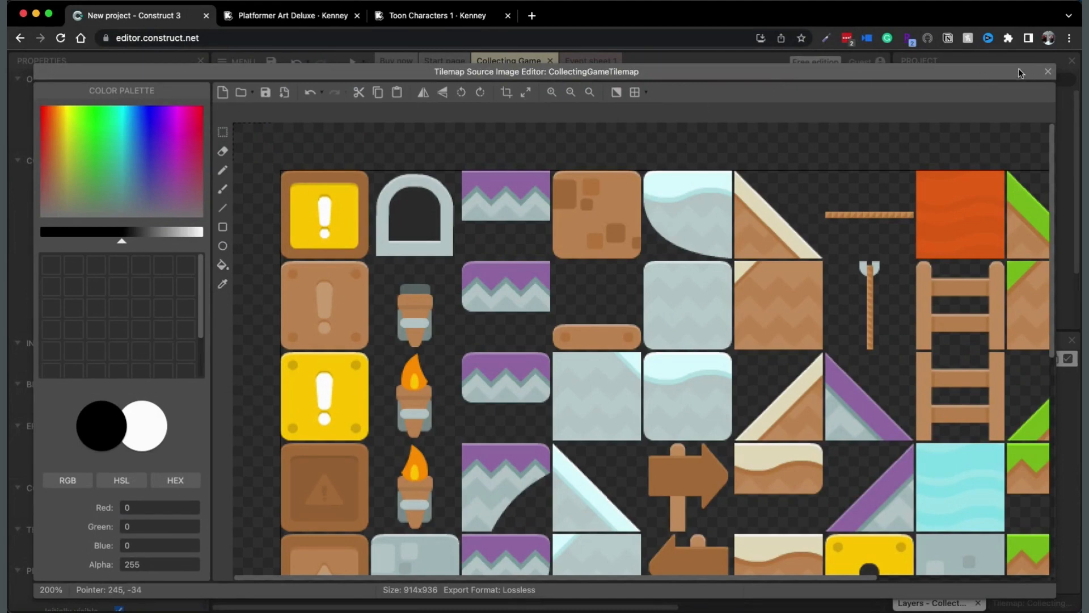
pyautogui.click(1047, 71)
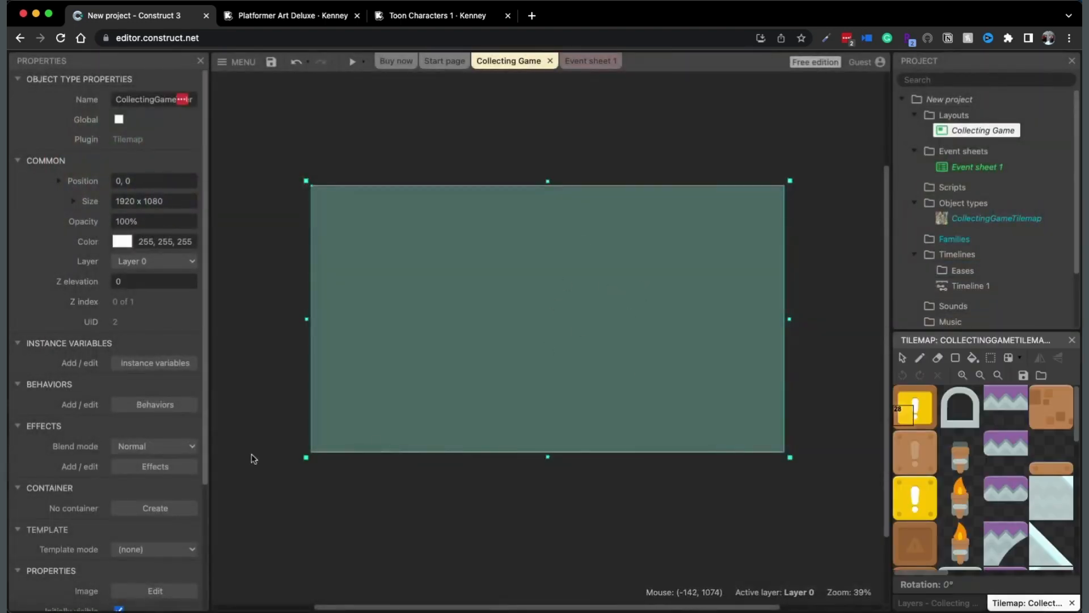
# Step: Set the tilemap's tile width and tile height to 70
pyautogui.scroll(-1, 122, 459)
pyautogui.scroll(-3, 122, 459)
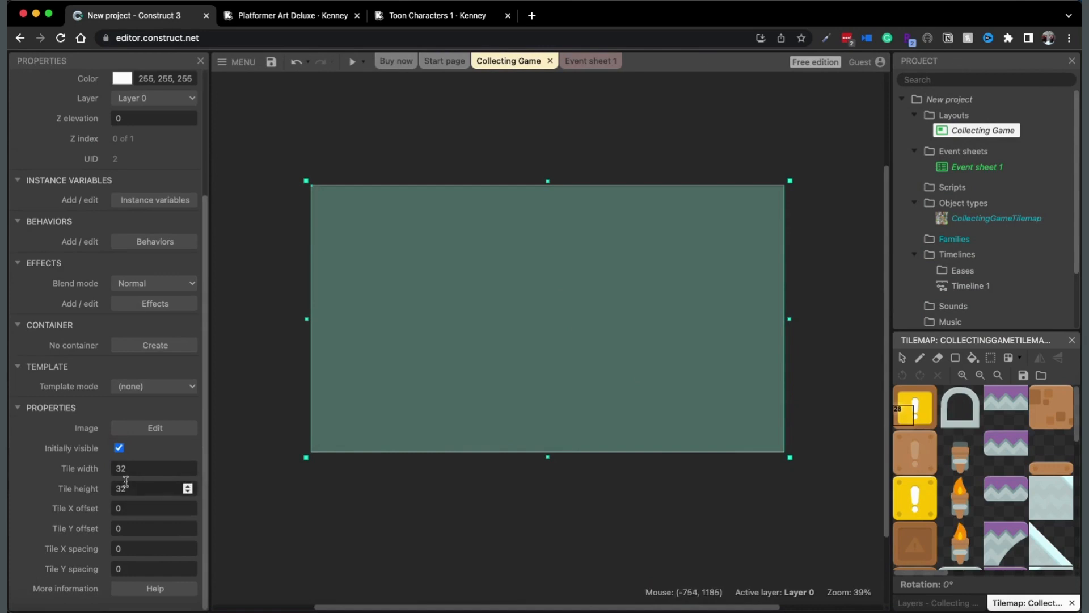
pyautogui.click(143, 470)
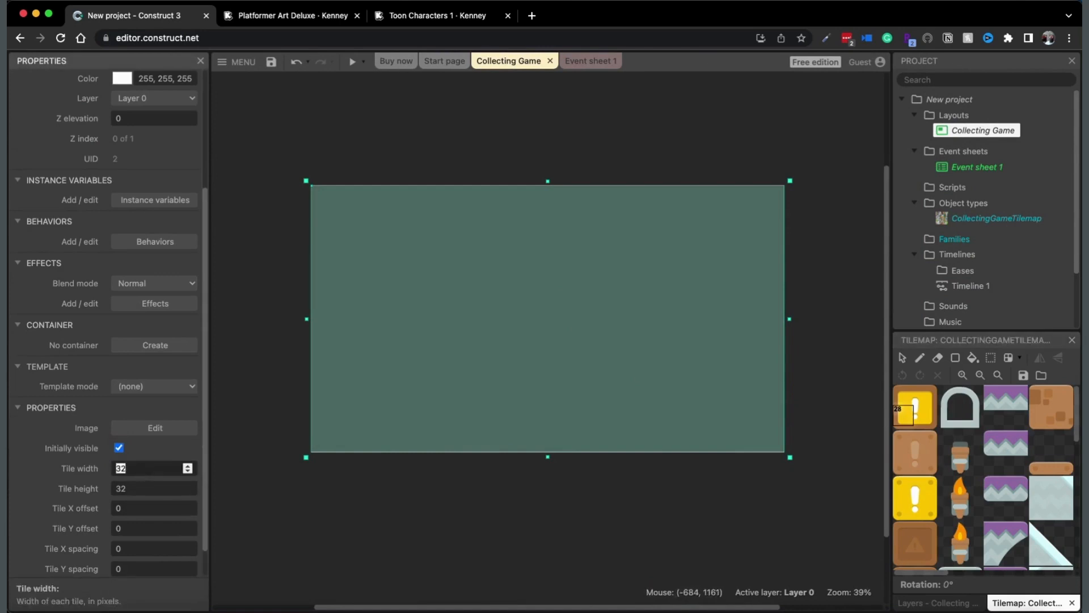
pyautogui.write('70')
pyautogui.press('Tab')
pyautogui.write('70')
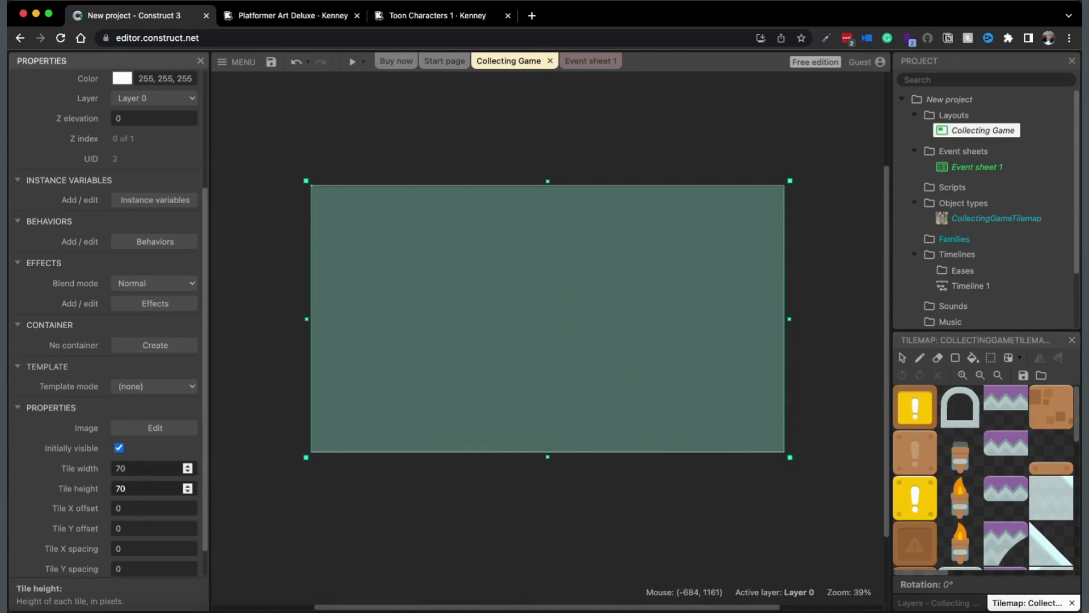
# Step: Set the tilemap's horizontal and vertical tile spacing to 2
pyautogui.scroll(-1, 113, 539)
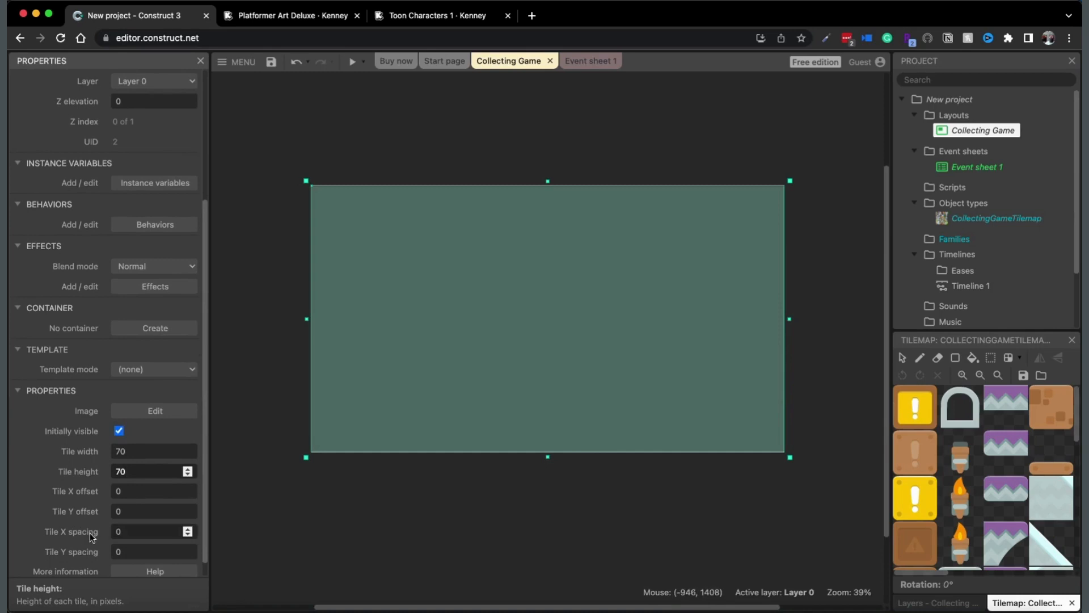
pyautogui.click(121, 533)
pyautogui.click(127, 553)
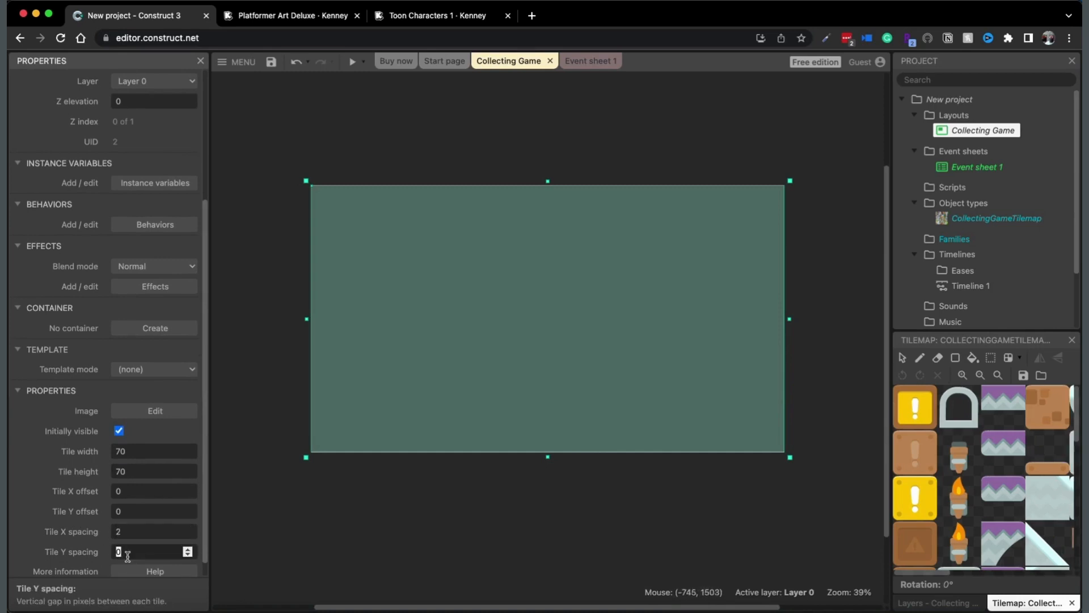
pyautogui.press('Tab')
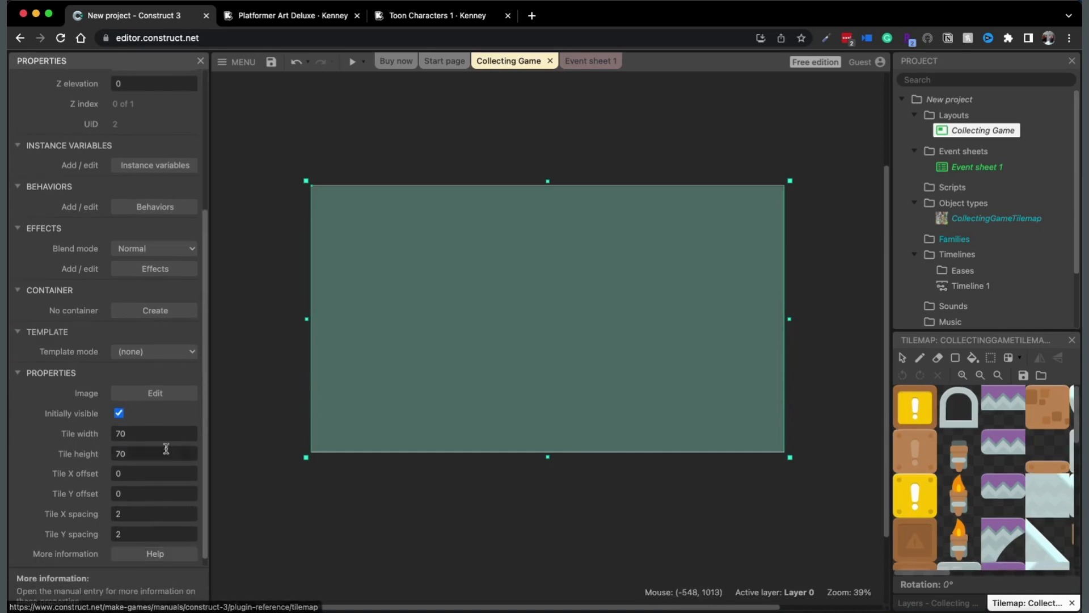
# Step: Turn on grid display and grid snapping for the Collecting Game layout
pyautogui.scroll(2, 166, 447)
pyautogui.click(254, 345)
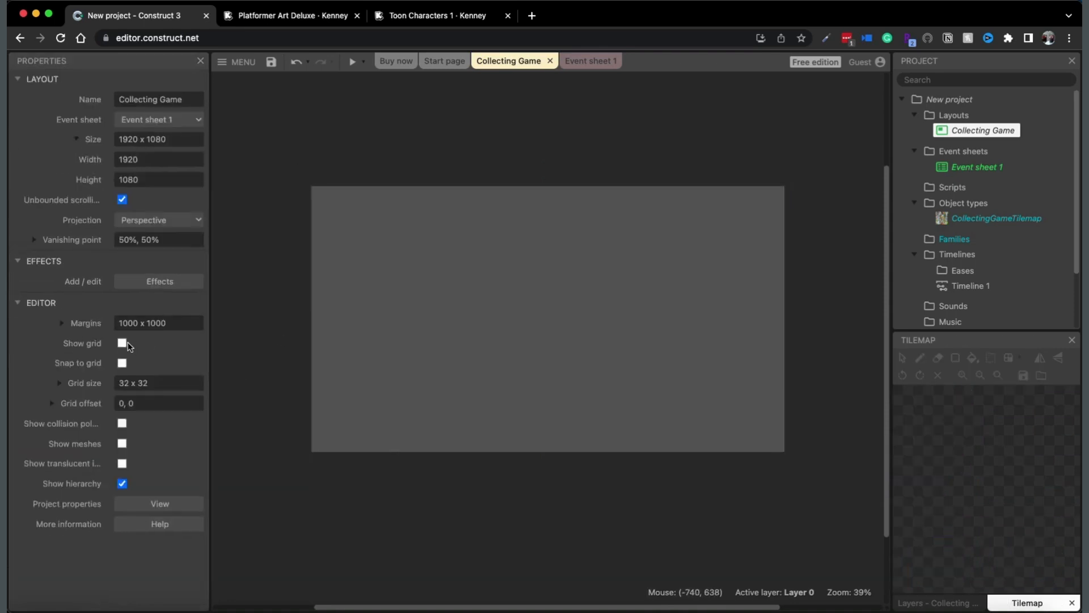
pyautogui.click(123, 344)
pyautogui.click(122, 363)
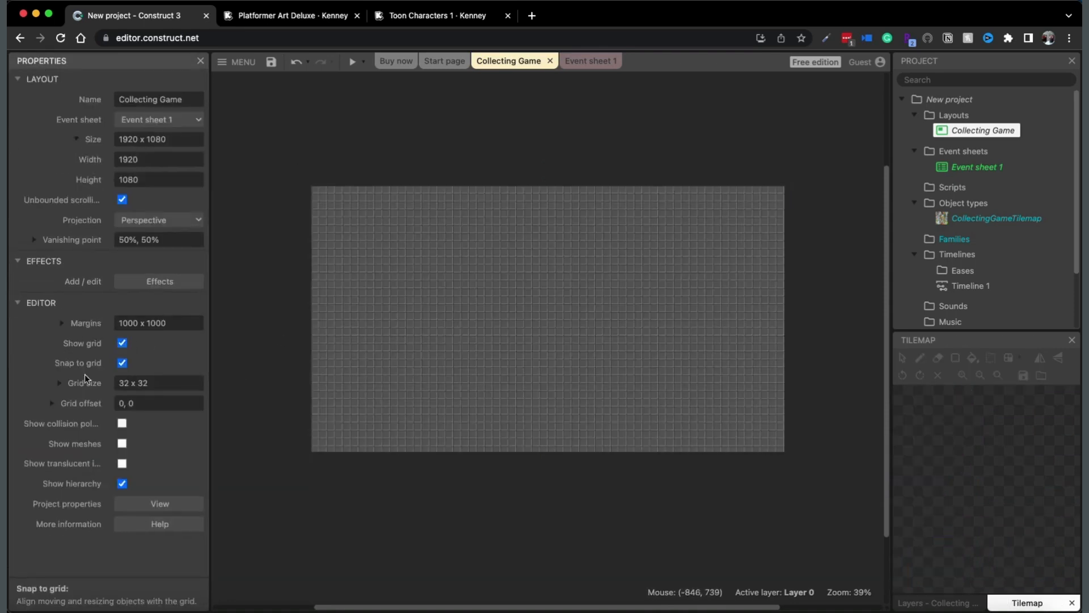
# Step: Set the layout's grid size to 70 wide and 70 high
pyautogui.click(58, 383)
pyautogui.click(150, 404)
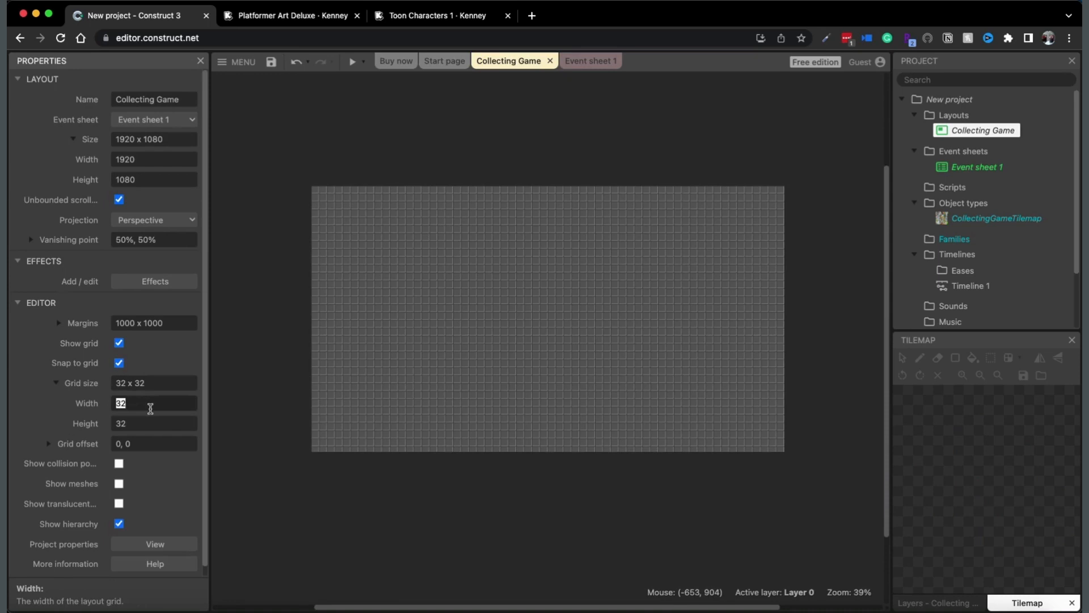
pyautogui.write('70')
pyautogui.press('Tab')
pyautogui.write('70')
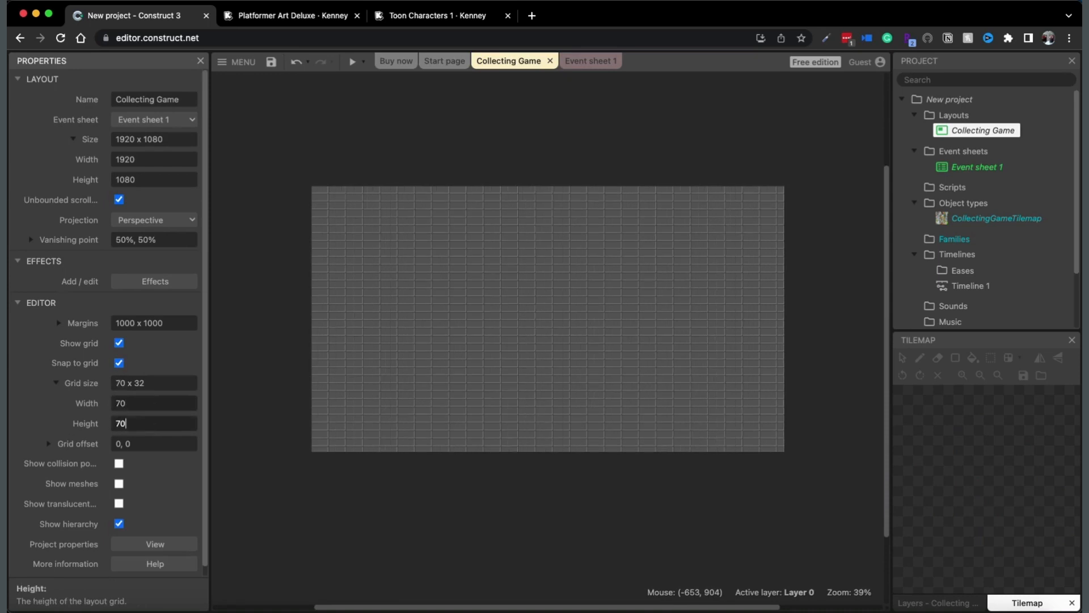
pyautogui.press('Tab')
# Step: Select the tilemap on the layout and slightly widen the tile palette
pyautogui.click(406, 346)
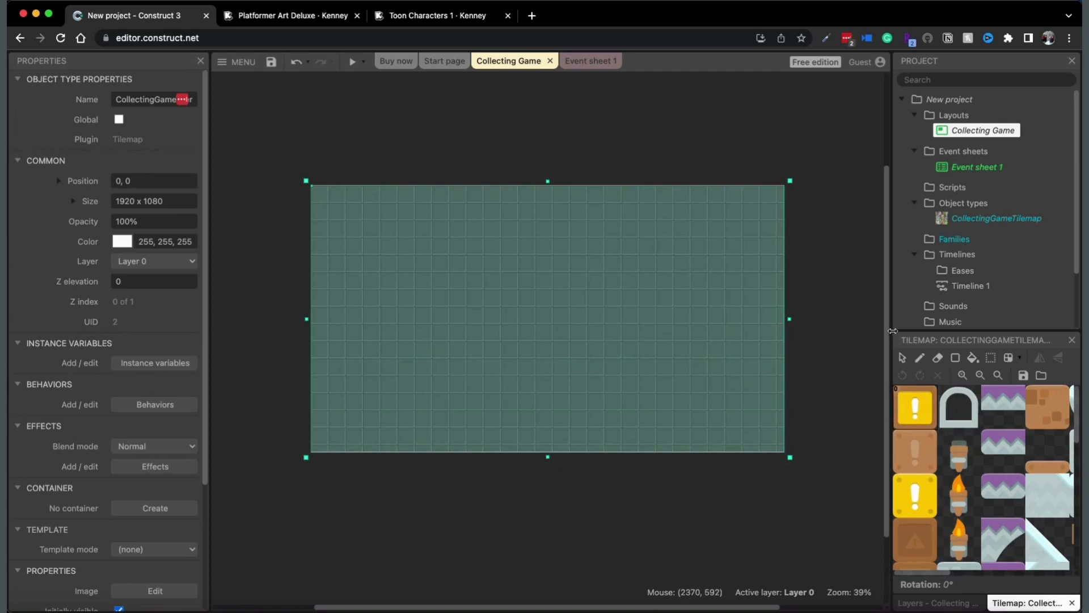
pyautogui.moveTo(892, 331); pyautogui.dragTo(876, 330)
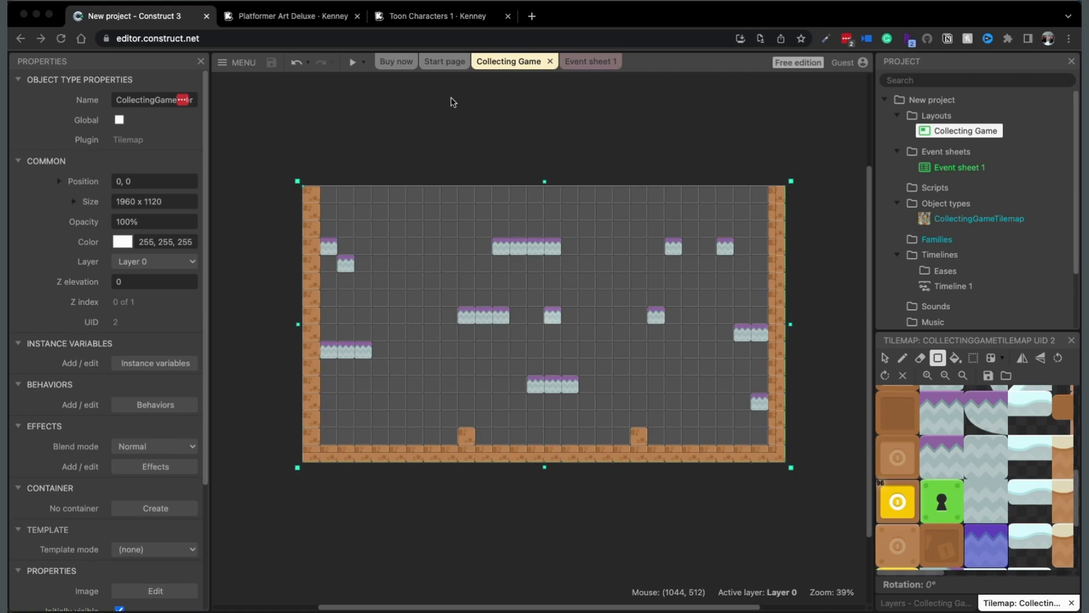
# Step: Leave tile drawing mode, insert a new Sprite object named Collectible, and place it just above the layout's upper edge
pyautogui.click(434, 125)
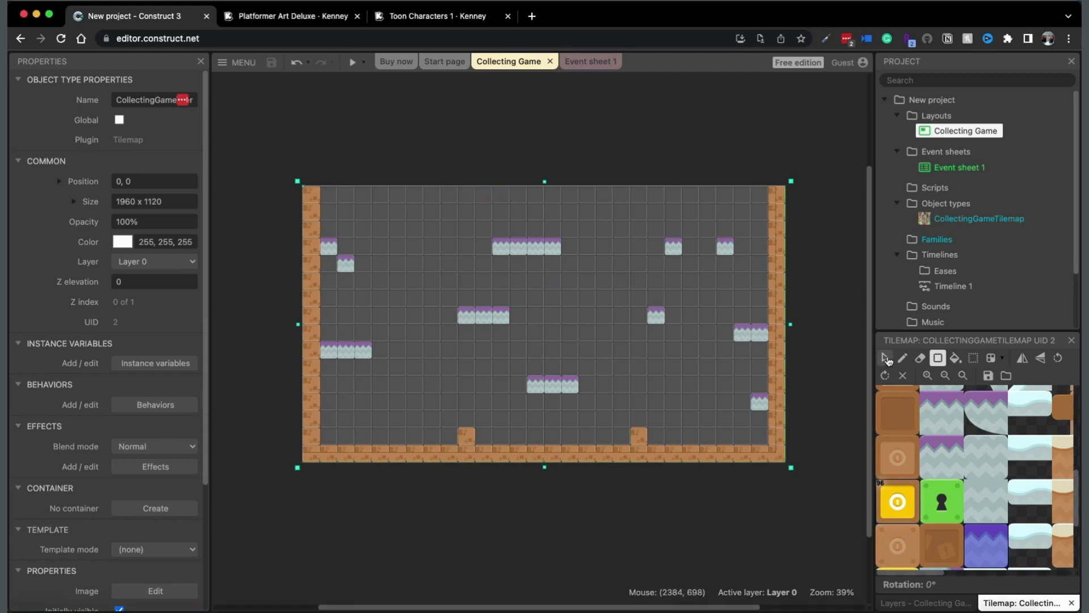
pyautogui.click(886, 359)
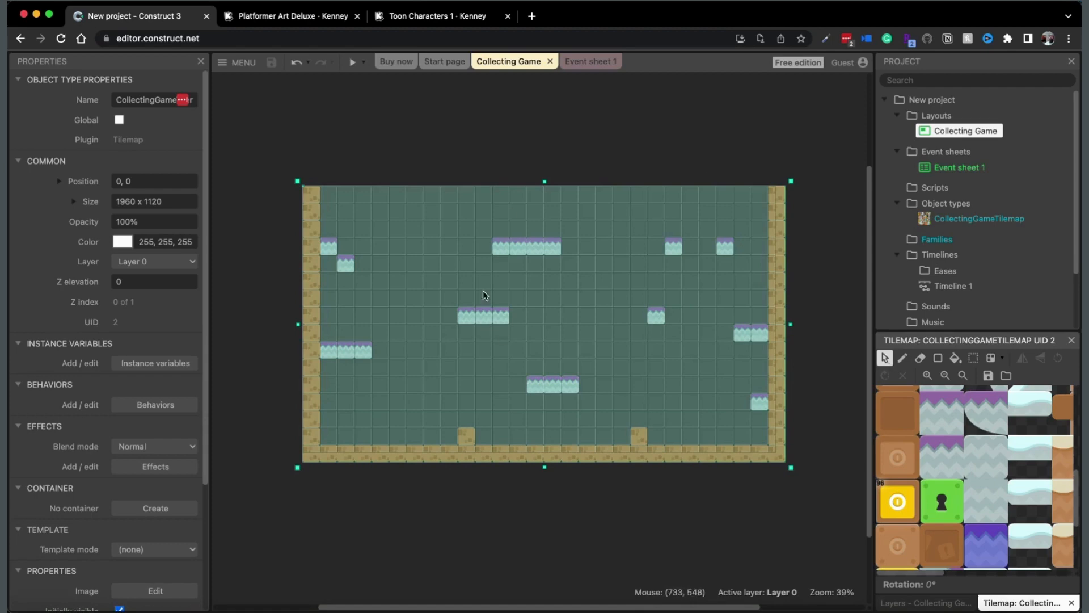
pyautogui.rightClick(468, 137)
pyautogui.click(529, 149)
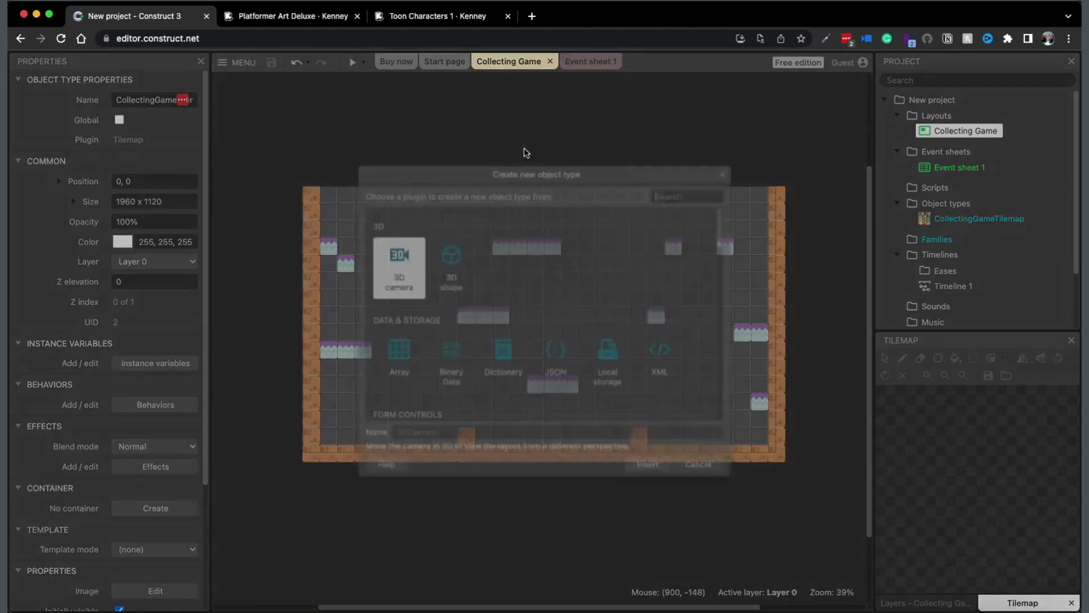
pyautogui.scroll(-5, 518, 391)
pyautogui.scroll(5, 518, 373)
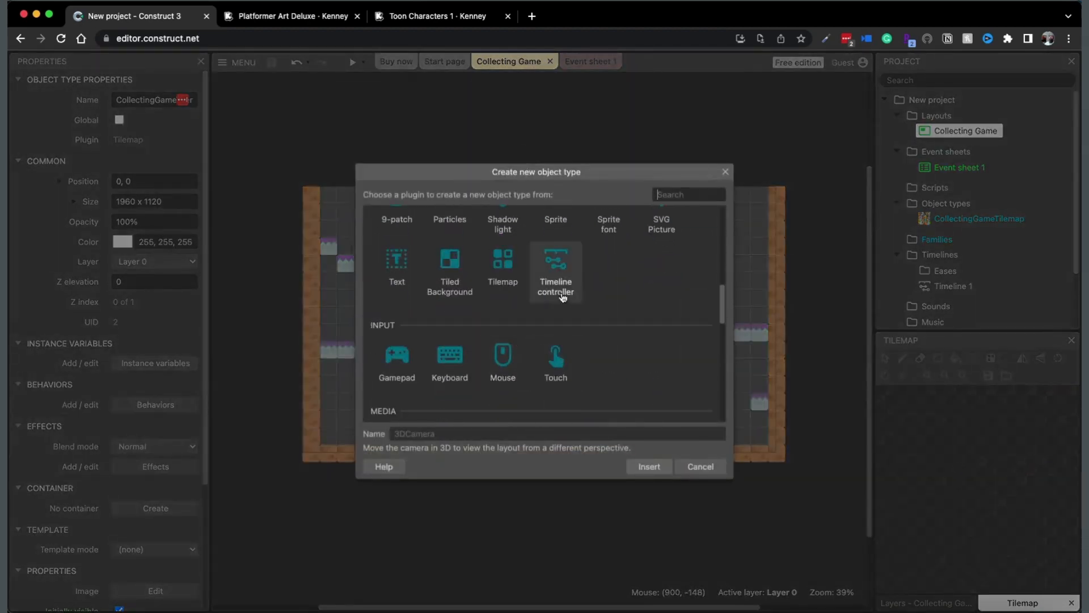
pyautogui.click(556, 230)
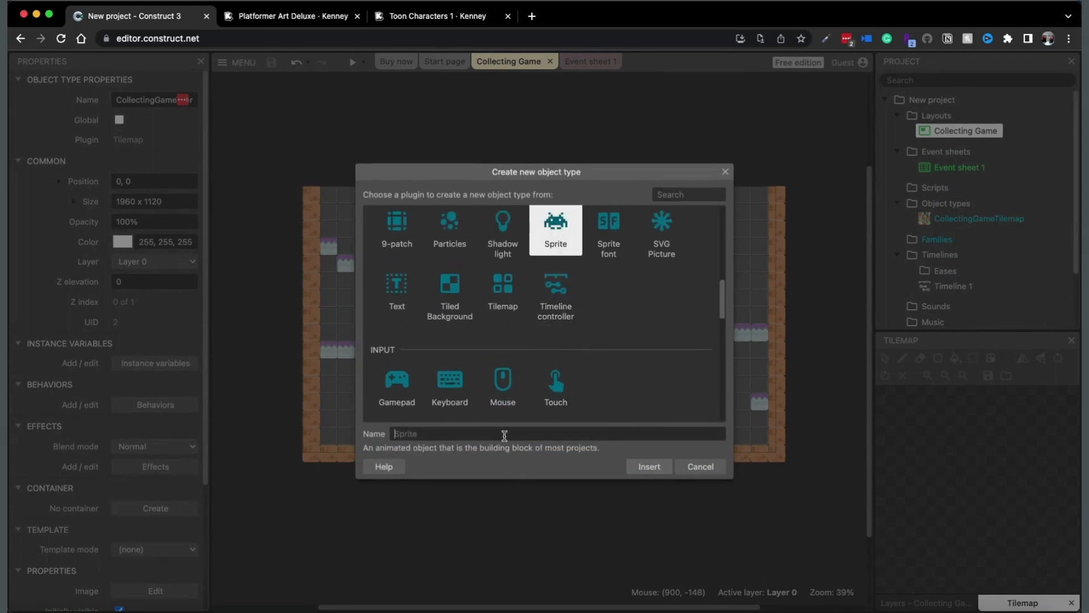
pyautogui.write('Collectible')
pyautogui.press('Return')
pyautogui.click(452, 162)
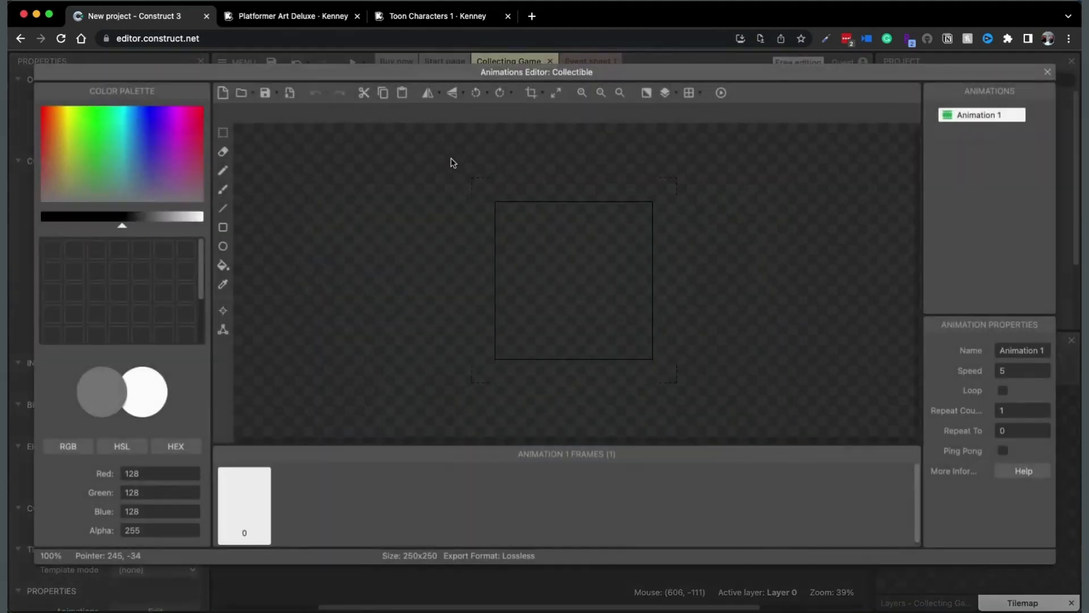
# Step: Load star.png from the Base pack's Items folder as the Collectible sprite's image and close the animations editor
pyautogui.click(241, 92)
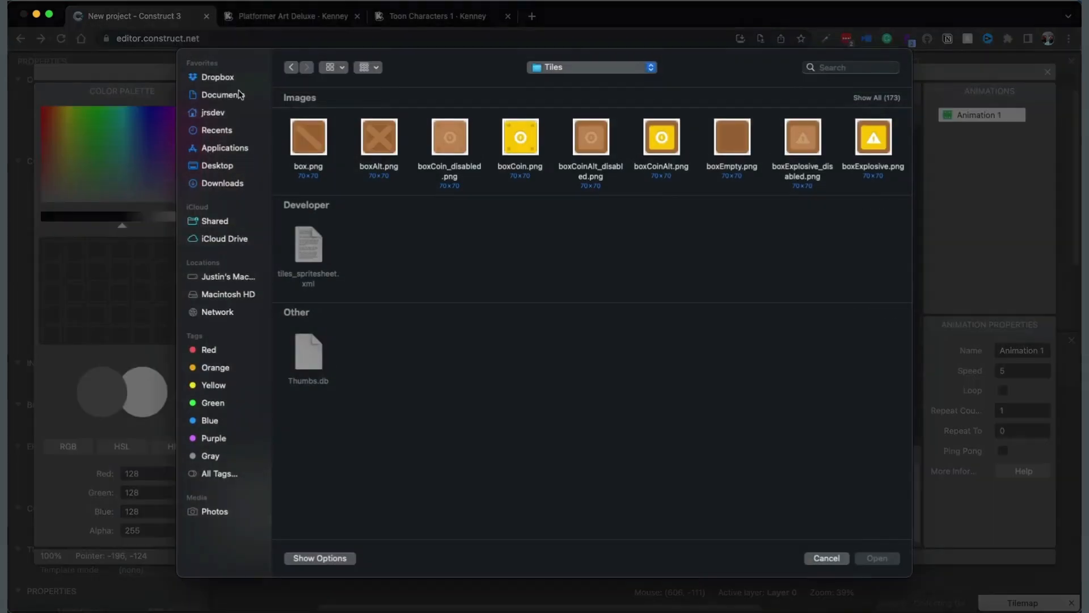
pyautogui.click(543, 69)
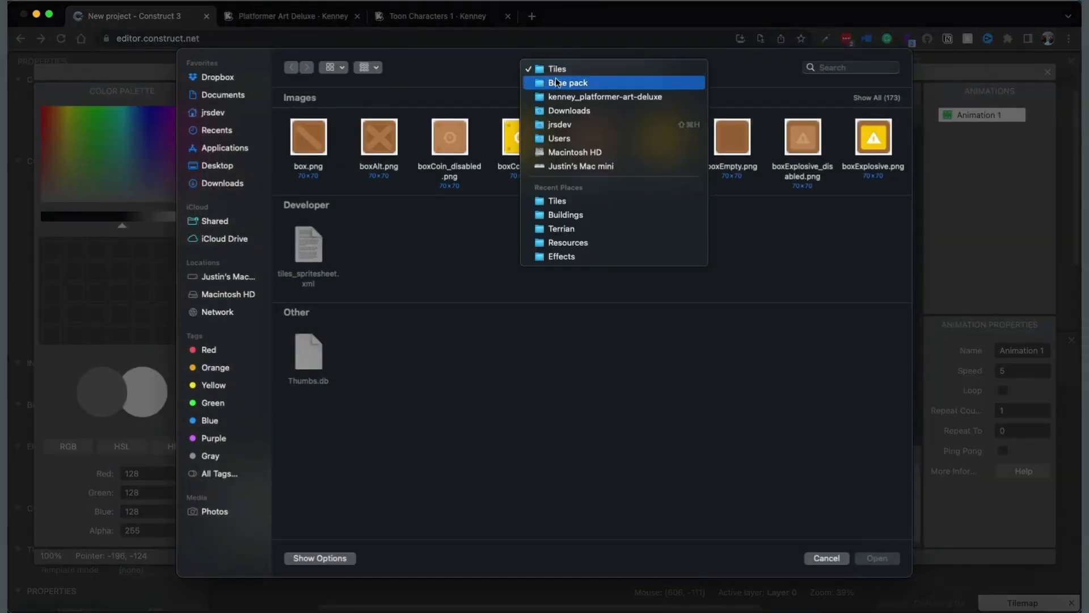
pyautogui.click(556, 79)
pyautogui.doubleClick(456, 142)
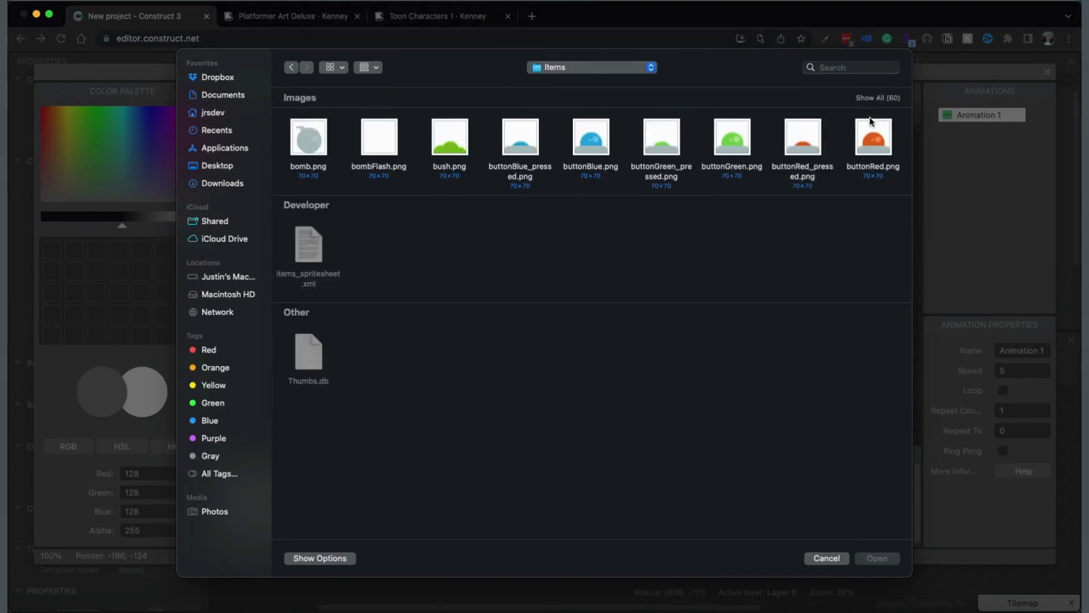
pyautogui.click(879, 98)
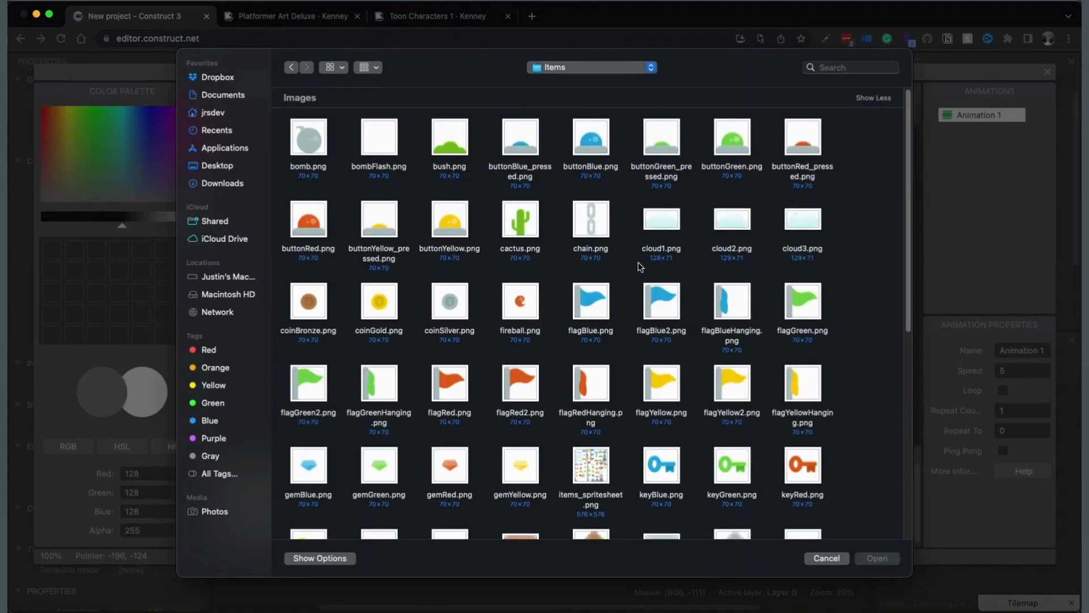
pyautogui.scroll(-2, 352, 436)
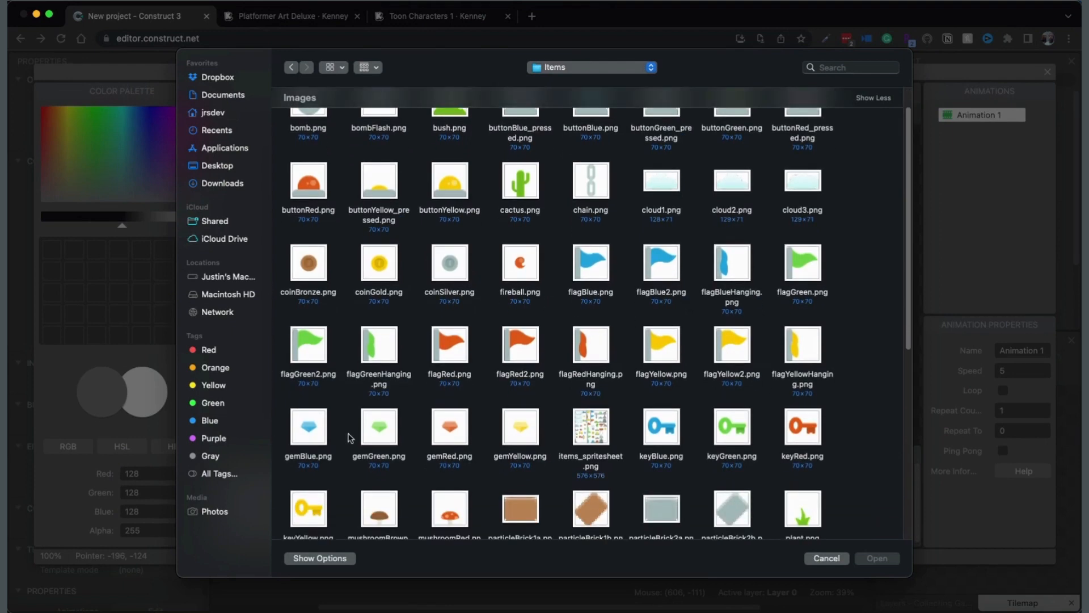
pyautogui.scroll(-2, 482, 442)
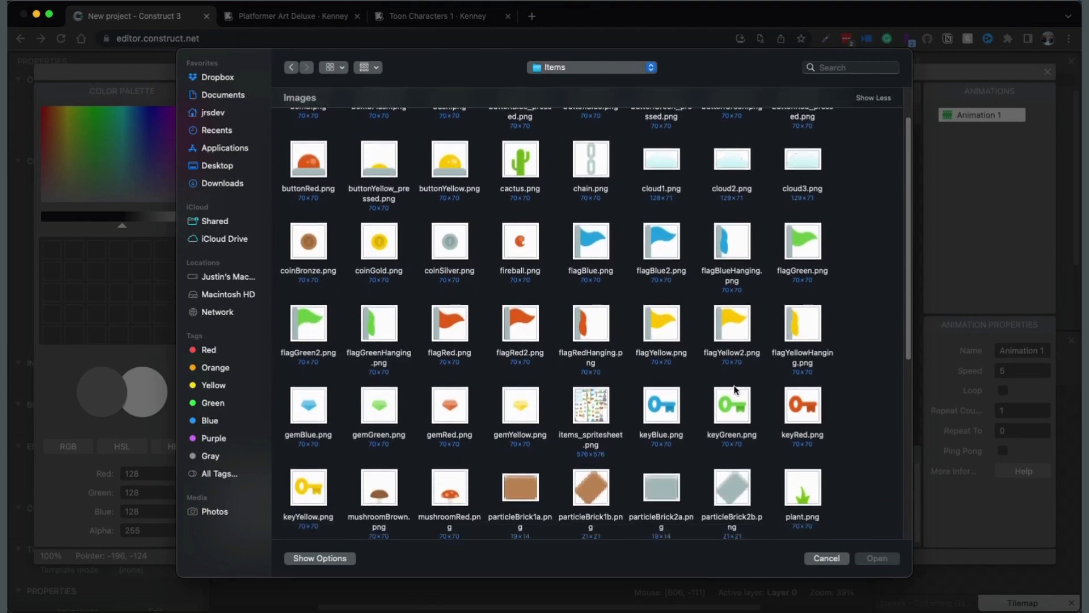
pyautogui.scroll(-6, 729, 374)
pyautogui.scroll(-4, 736, 390)
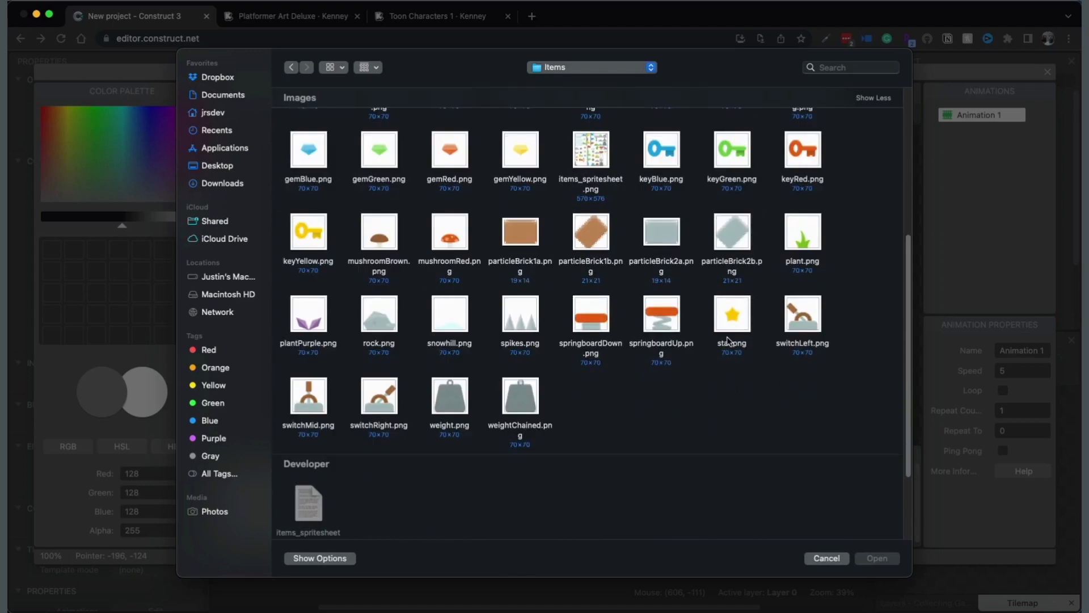
pyautogui.click(730, 338)
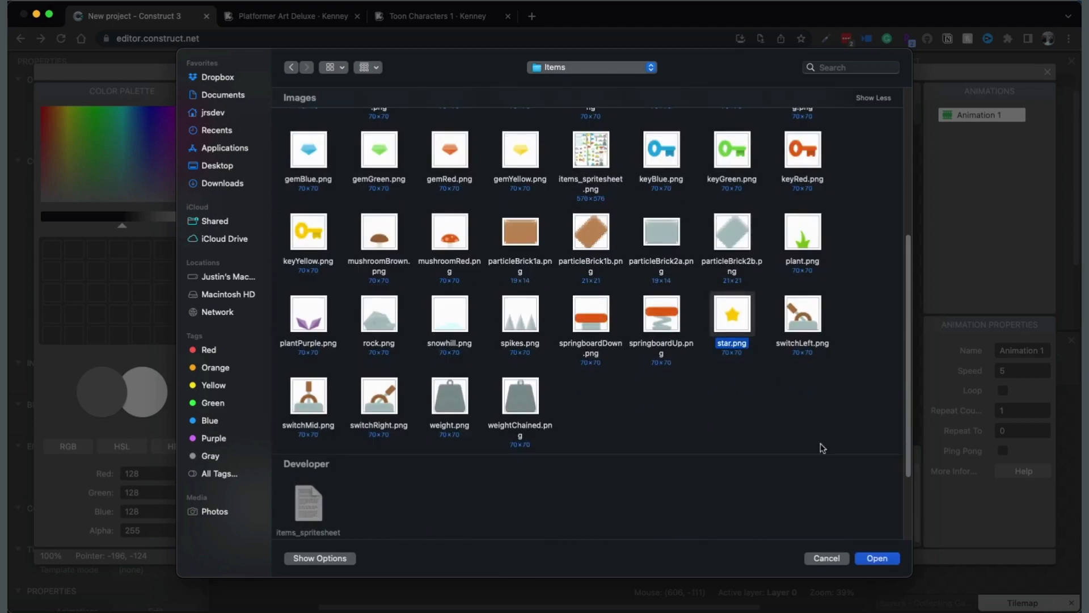
pyautogui.click(877, 558)
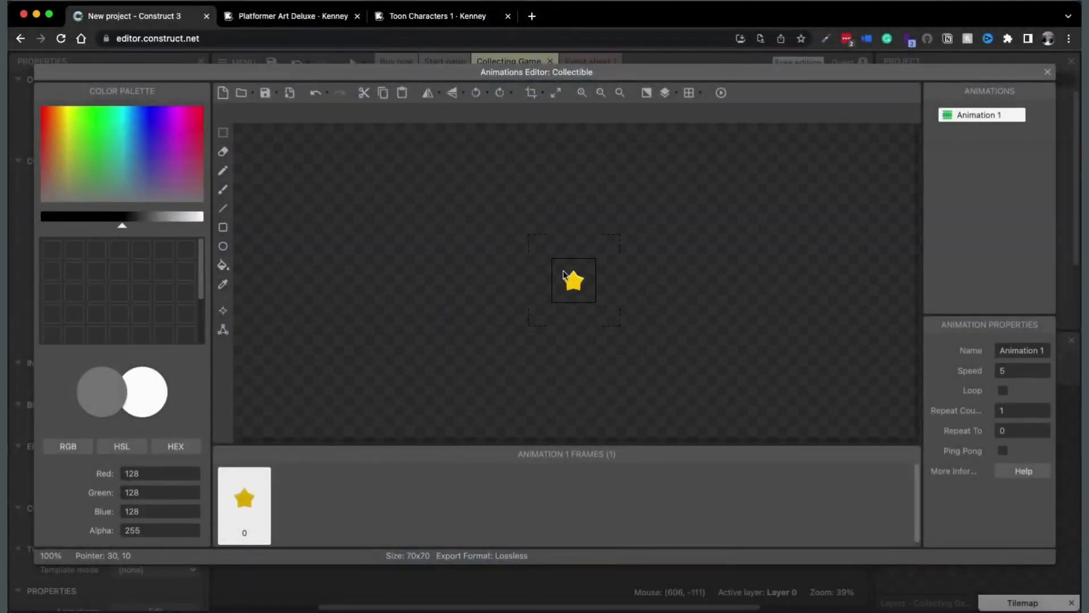
pyautogui.click(1047, 72)
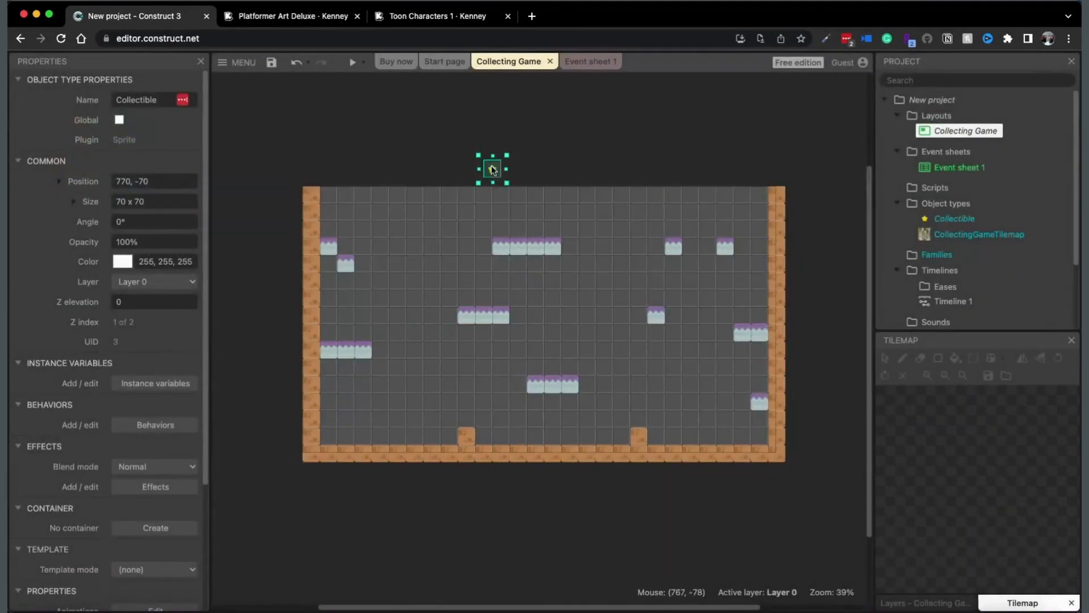
# Step: Move the Collectible star into the level and spread copies around the platforms and floor, ten stars in all
pyautogui.moveTo(492, 169); pyautogui.dragTo(425, 256)
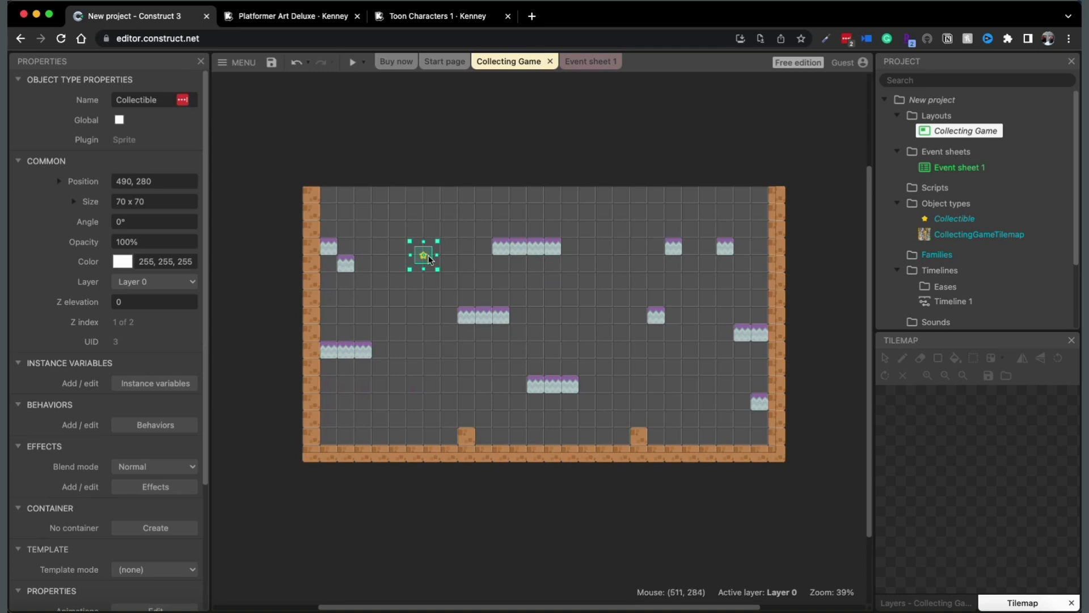
pyautogui.moveTo(367, 229); pyautogui.dragTo(352, 324)
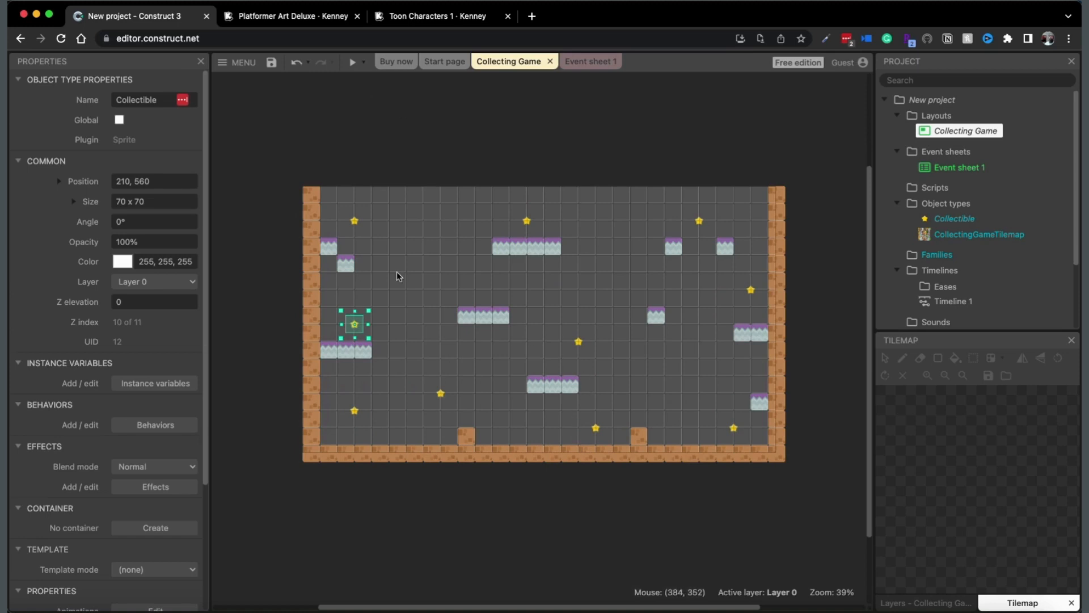
# Step: Insert a new Sprite object named MovingPlatform and place it just above the layout's upper edge
pyautogui.rightClick(379, 125)
pyautogui.click(390, 136)
pyautogui.scroll(-5, 570, 272)
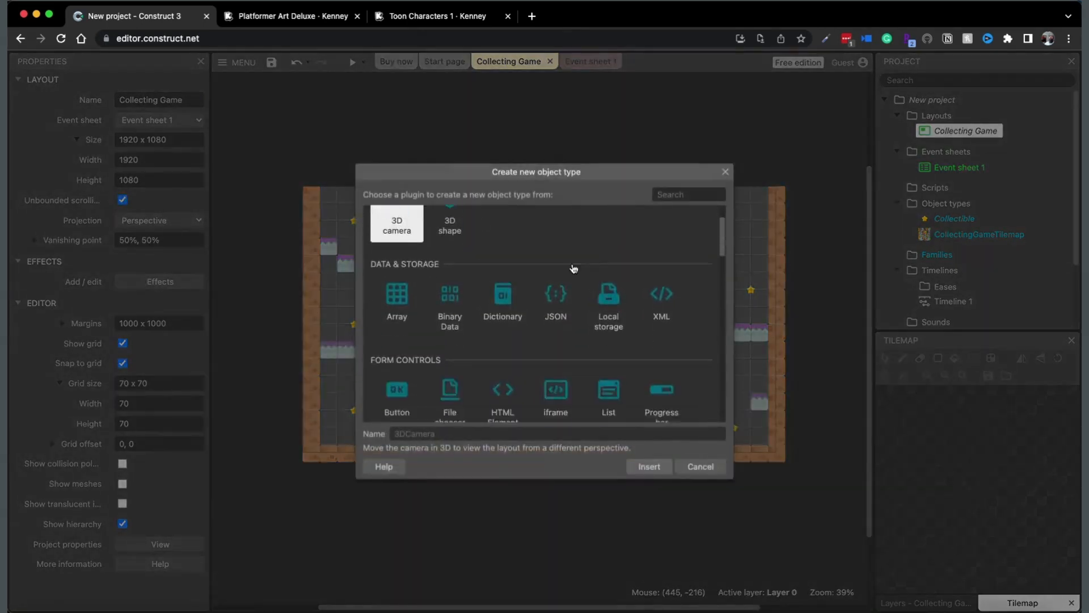
pyautogui.scroll(-1, 549, 289)
pyautogui.click(555, 380)
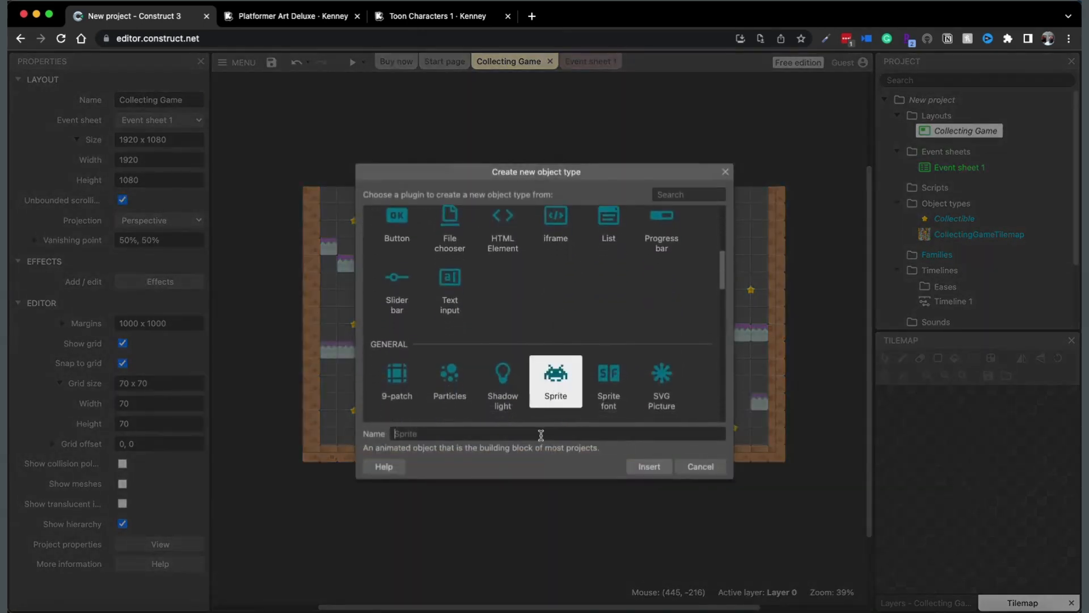
pyautogui.click(541, 435)
pyautogui.write('MovingPlatform')
pyautogui.press('Return')
pyautogui.click(489, 173)
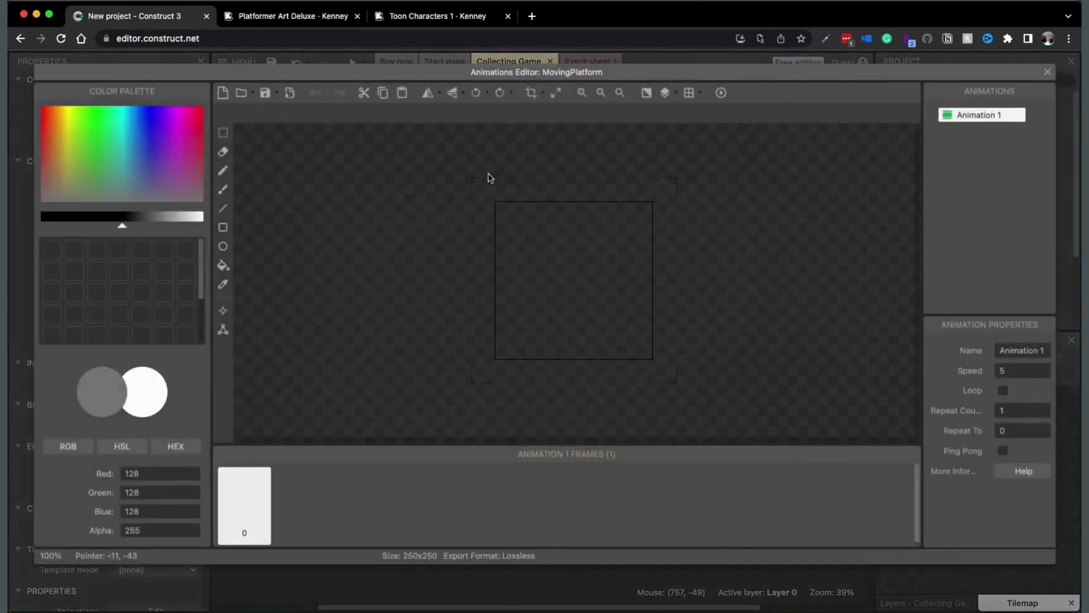
# Step: Load bridge.png from the Base pack's Tiles folder as the MovingPlatform sprite's image
pyautogui.click(241, 94)
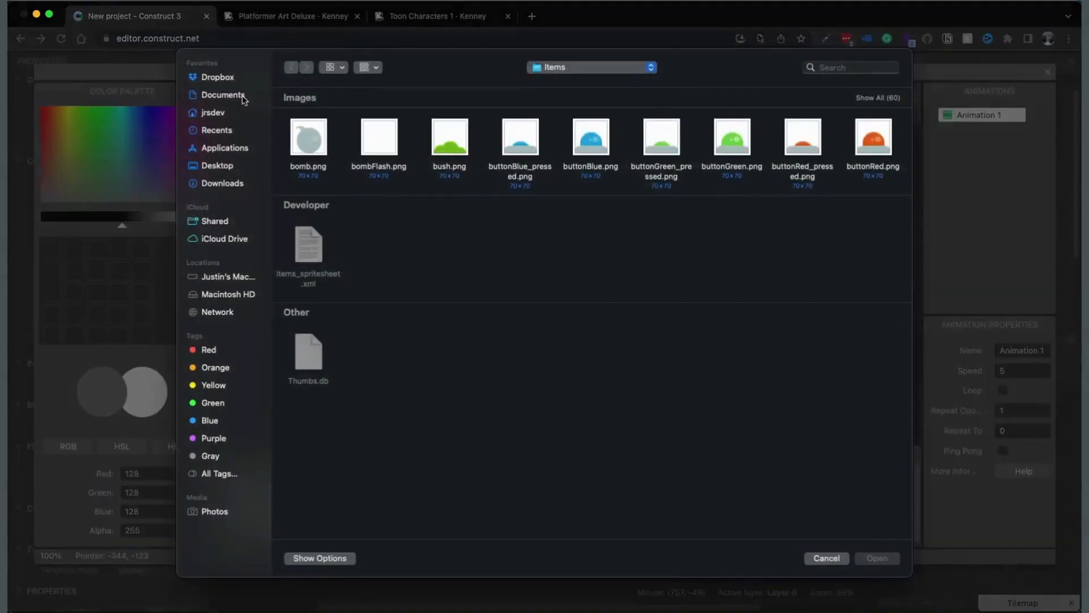
pyautogui.click(612, 70)
pyautogui.click(590, 81)
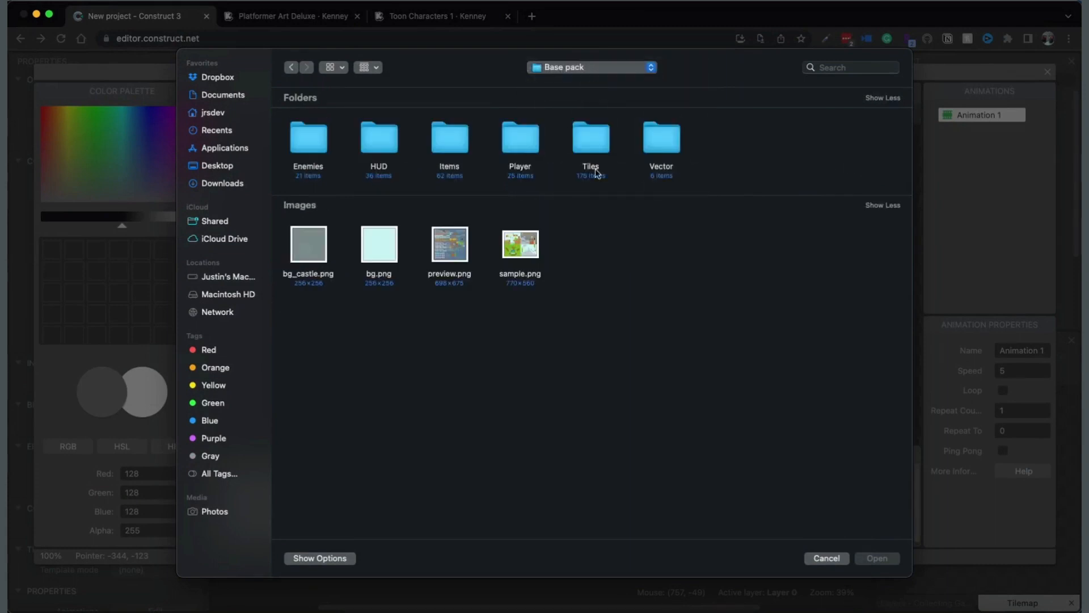
pyautogui.doubleClick(594, 170)
pyautogui.click(877, 97)
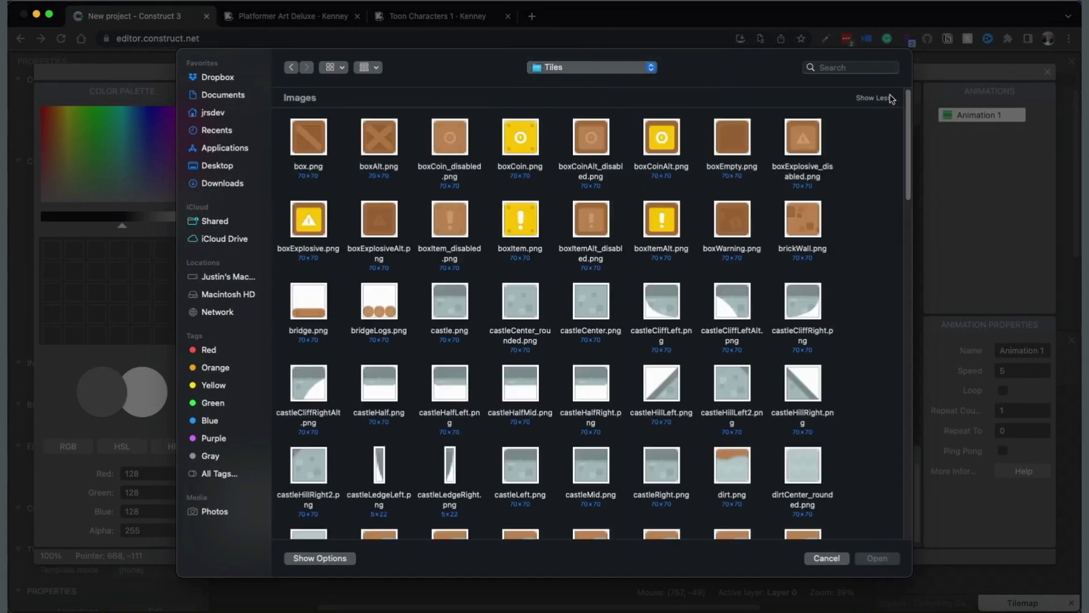
pyautogui.scroll(-5, 686, 276)
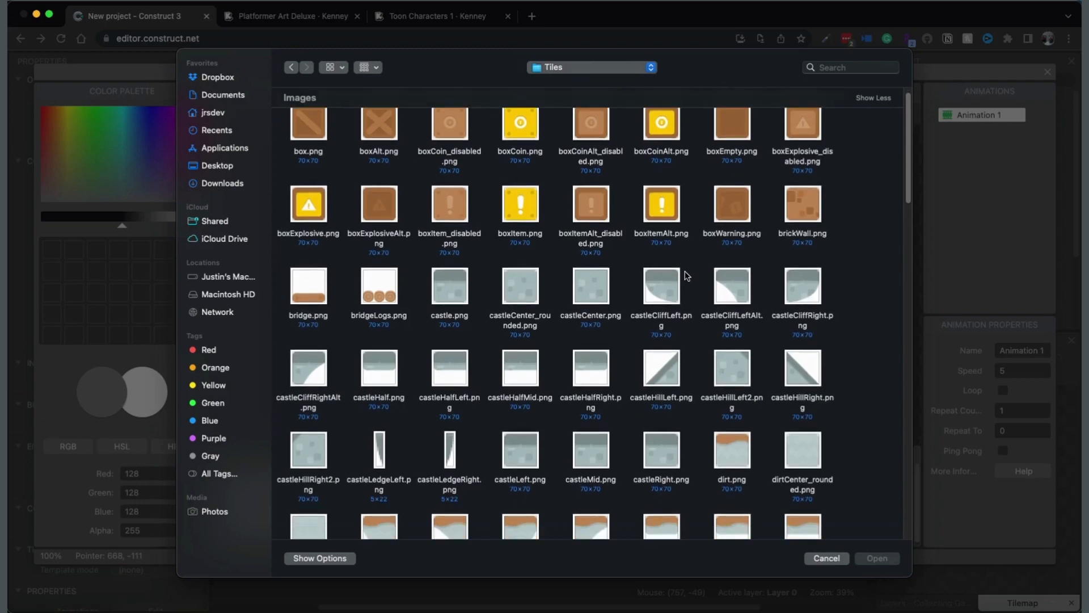
pyautogui.scroll(-10, 652, 278)
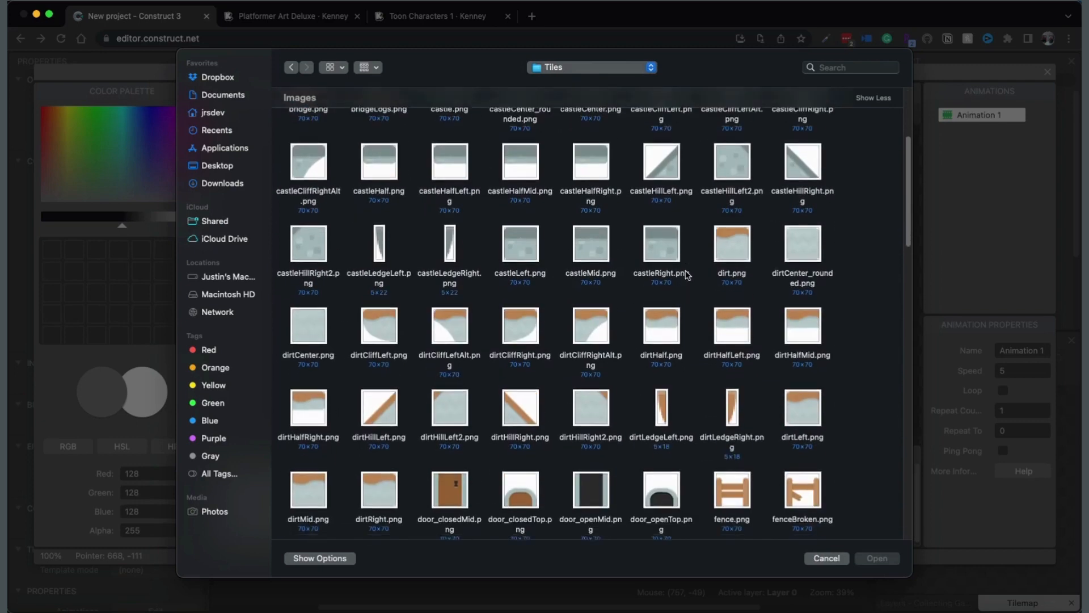
pyautogui.scroll(-13, 623, 284)
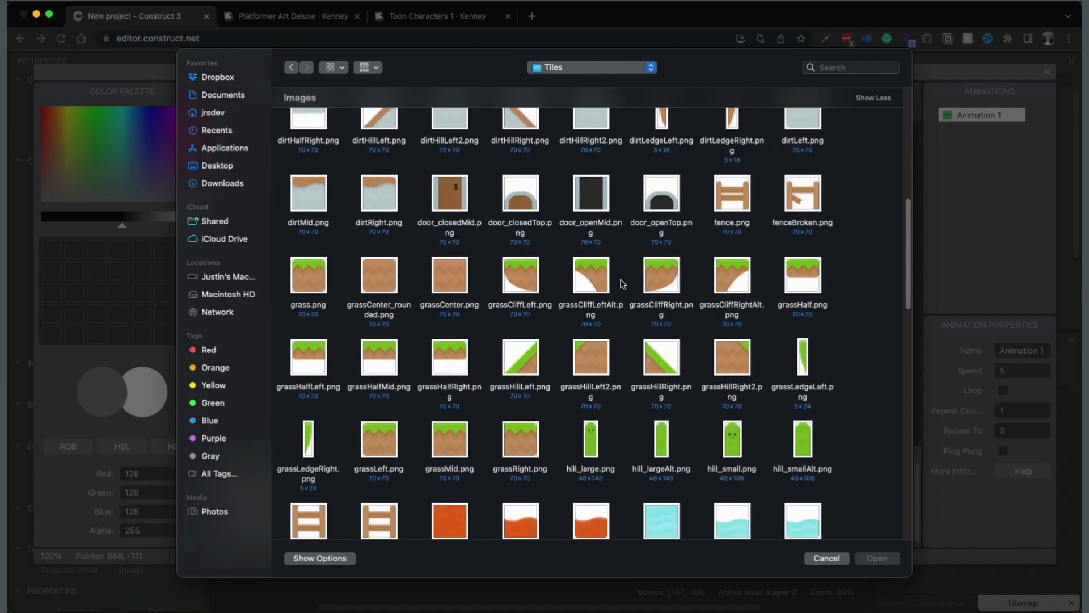
pyautogui.scroll(-14, 623, 283)
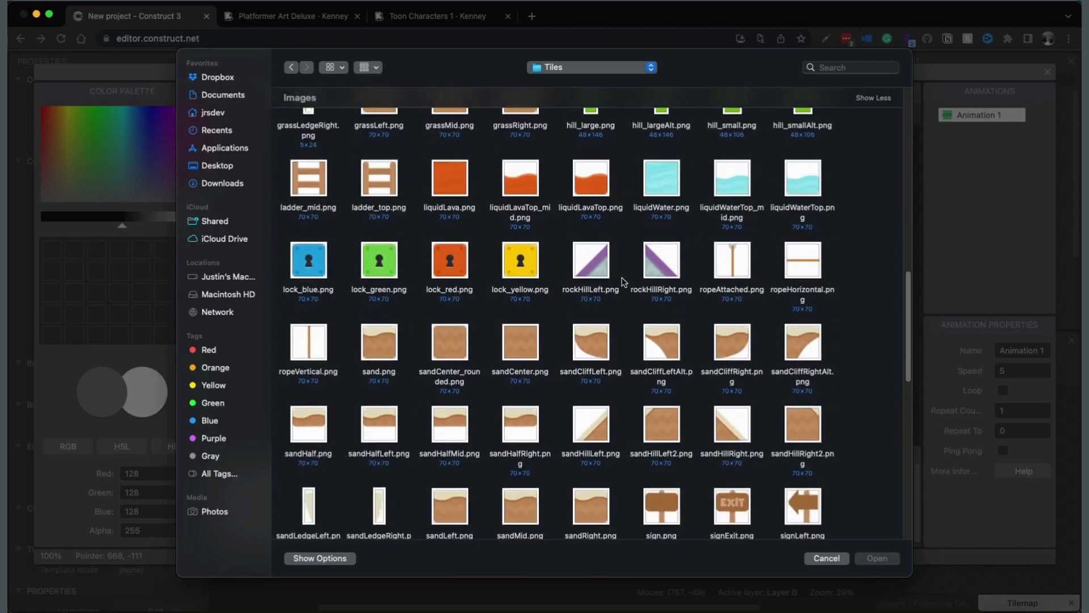
pyautogui.scroll(-10, 624, 281)
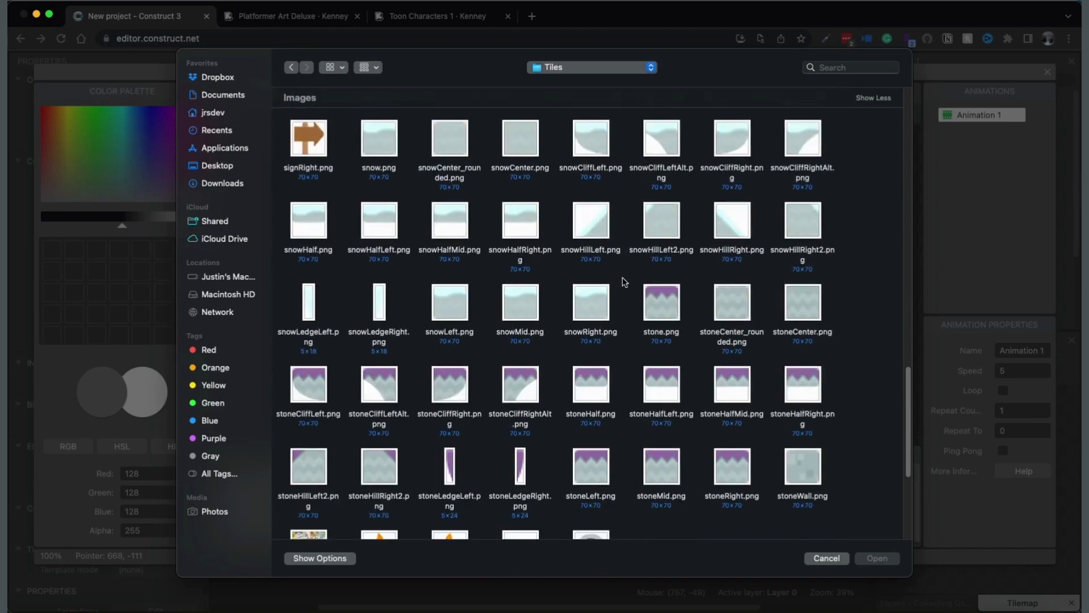
pyautogui.scroll(13, 515, 333)
pyautogui.scroll(20, 502, 296)
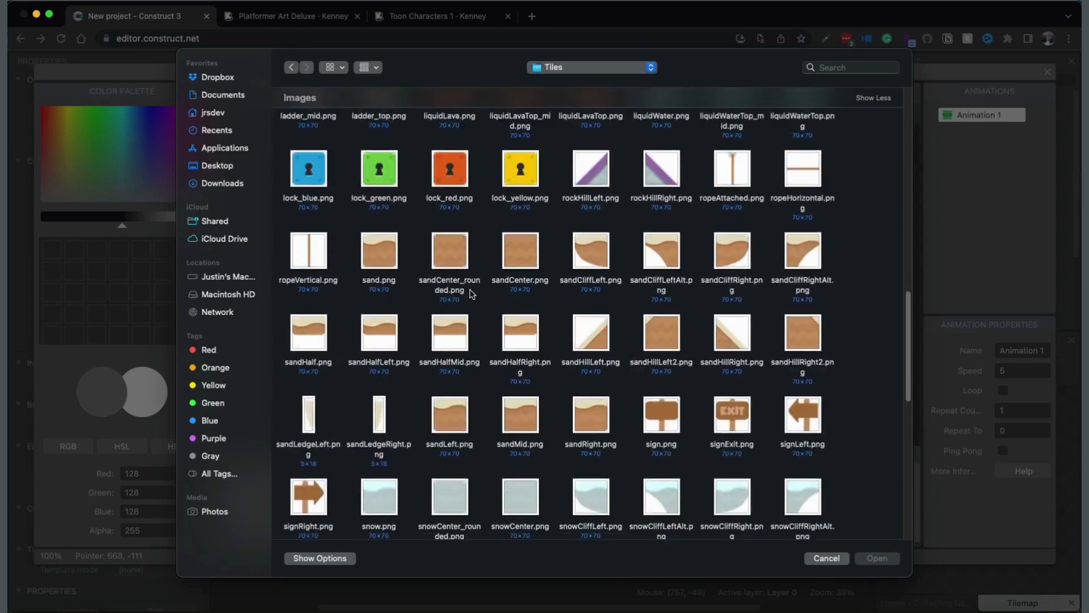
pyautogui.scroll(2, 471, 294)
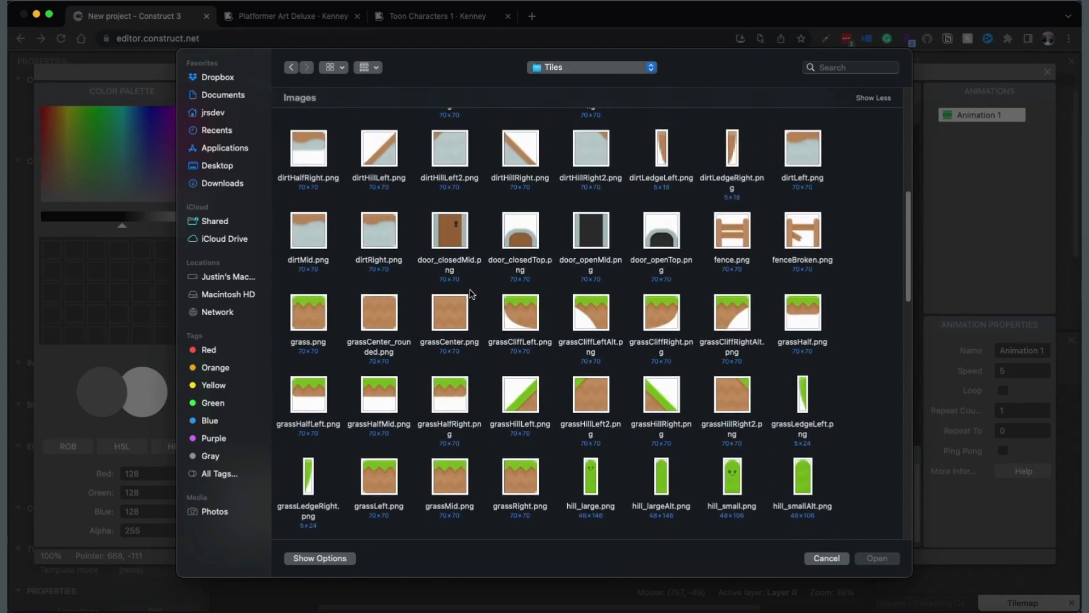
pyautogui.scroll(16, 470, 294)
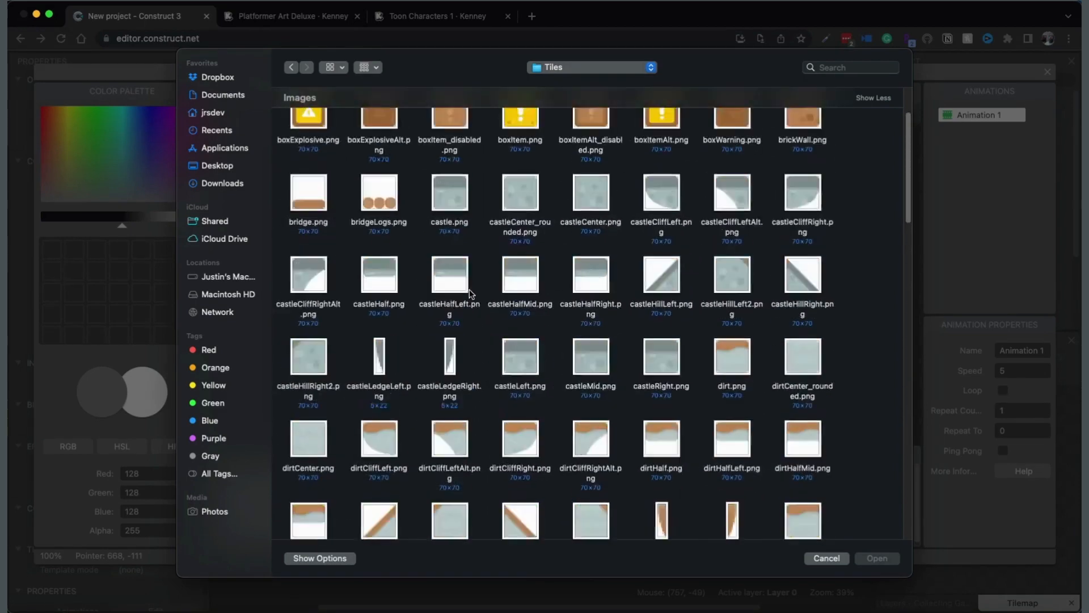
pyautogui.click(310, 274)
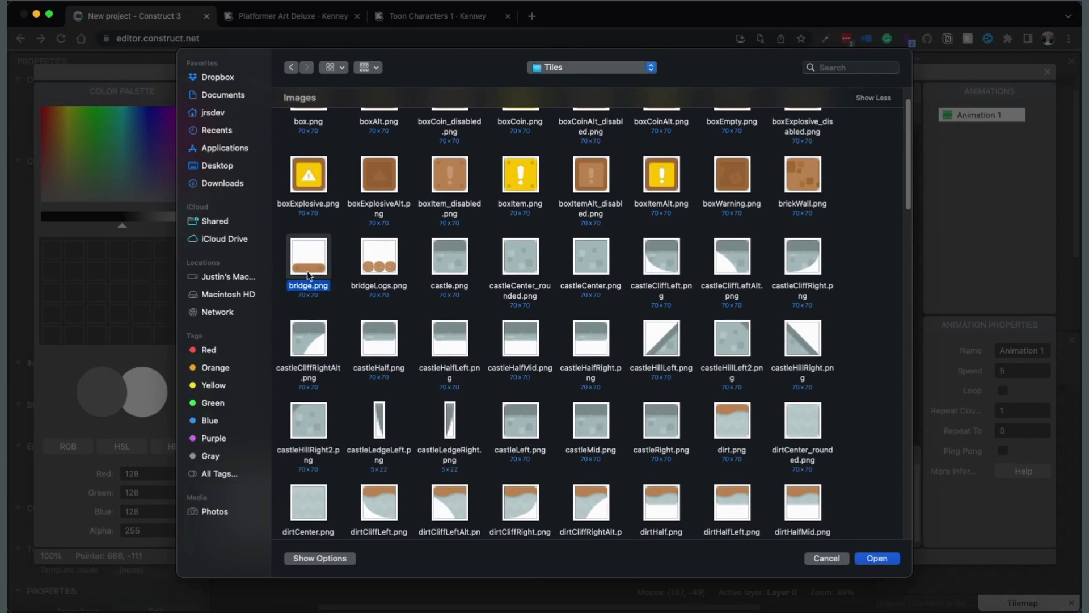
pyautogui.click(871, 559)
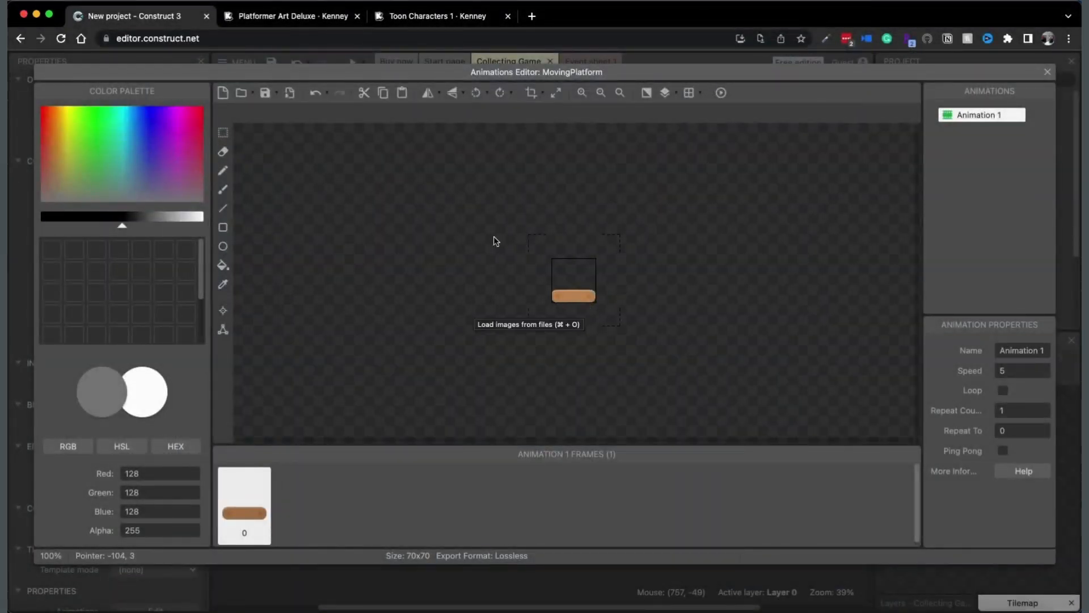
# Step: Move the outer upper points of the MovingPlatform collision polygon to the plank's upper corners, about (70, 50) and (0, 50)
pyautogui.click(582, 93)
pyautogui.click(582, 93)
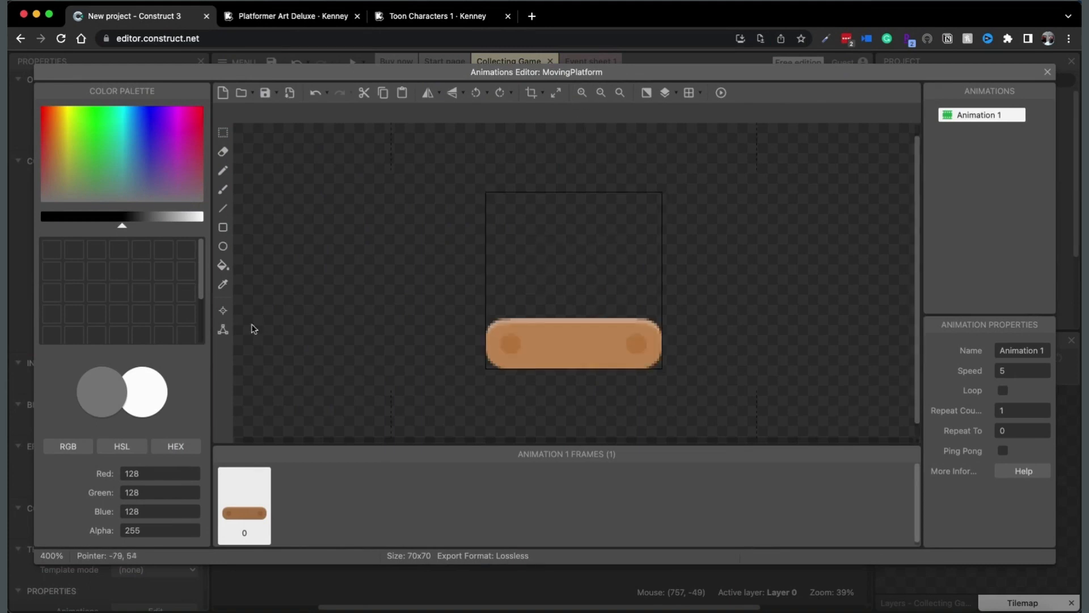
pyautogui.click(223, 330)
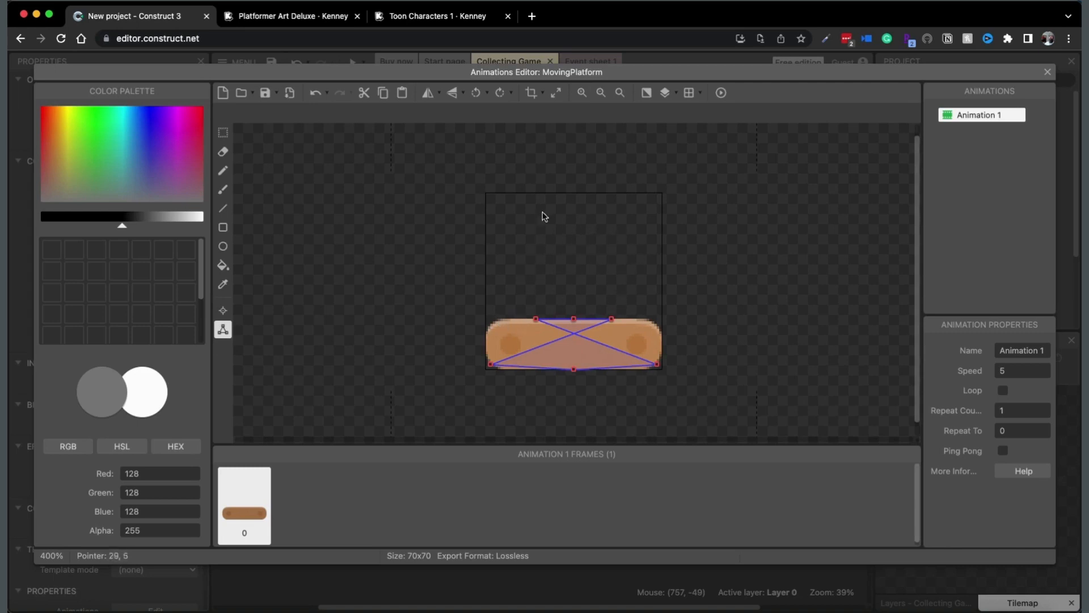
pyautogui.moveTo(536, 319); pyautogui.dragTo(683, 322)
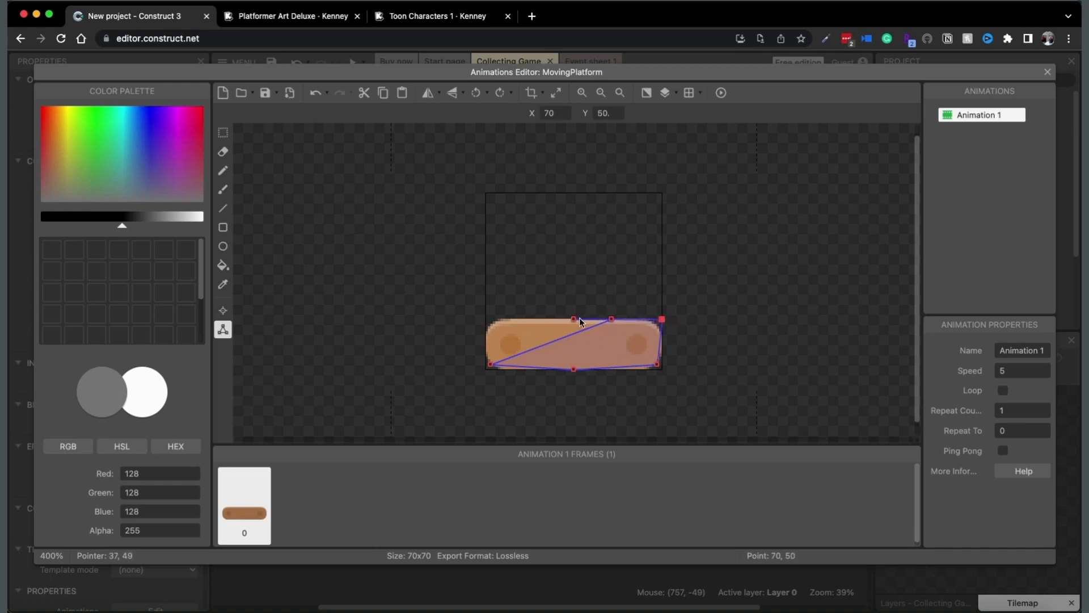
pyautogui.moveTo(611, 323); pyautogui.dragTo(482, 323)
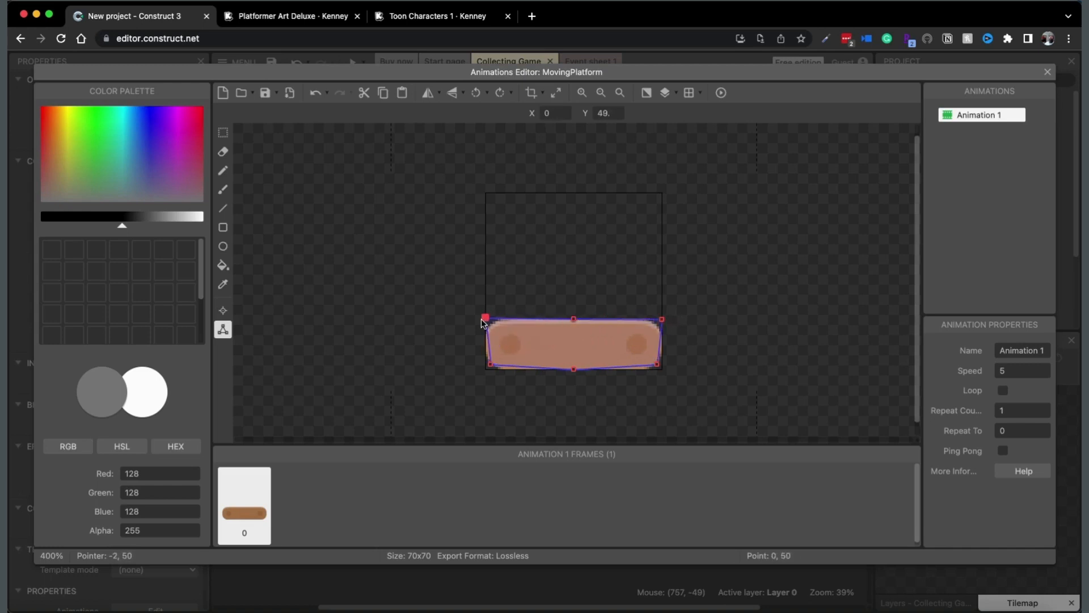
# Step: Delete the collision polygon's lower middle point and move its lower corner points to (0, 70) and (70, 70)
pyautogui.rightClick(573, 369)
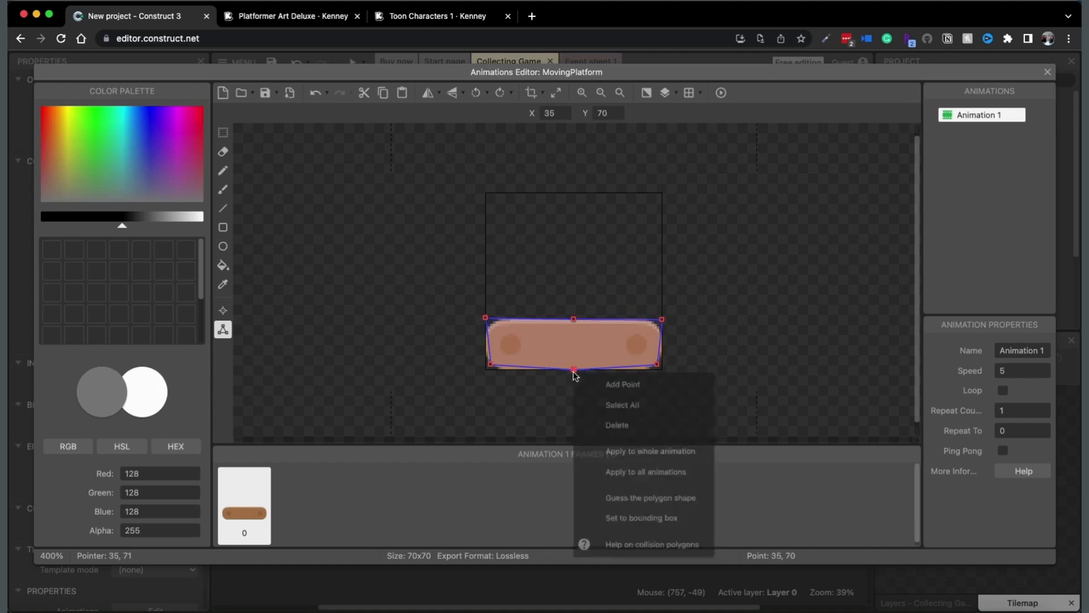
pyautogui.click(613, 429)
pyautogui.moveTo(490, 364); pyautogui.dragTo(471, 386)
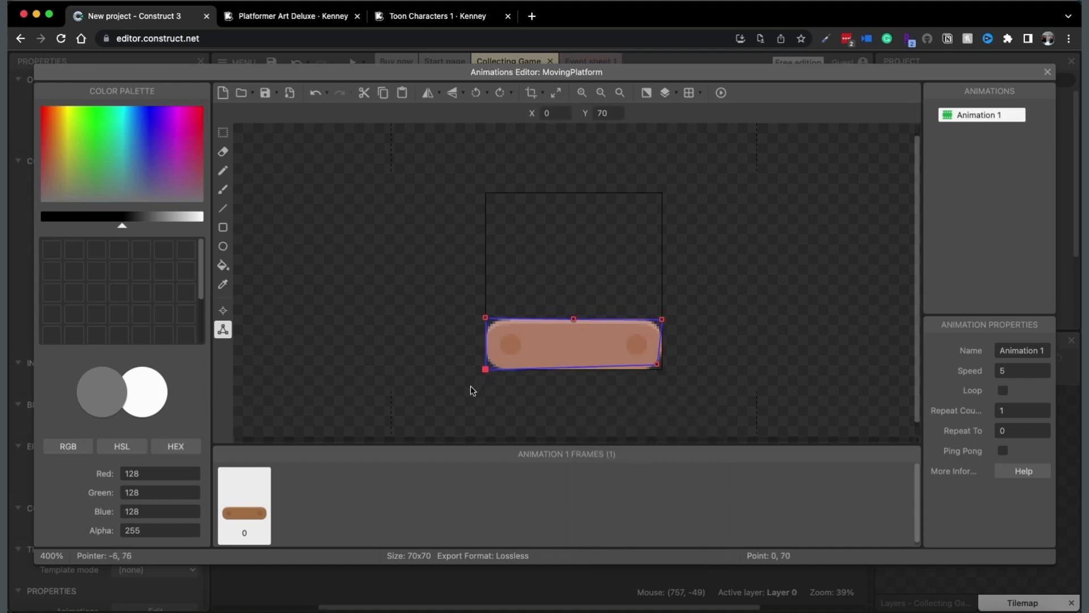
pyautogui.moveTo(657, 365); pyautogui.dragTo(667, 388)
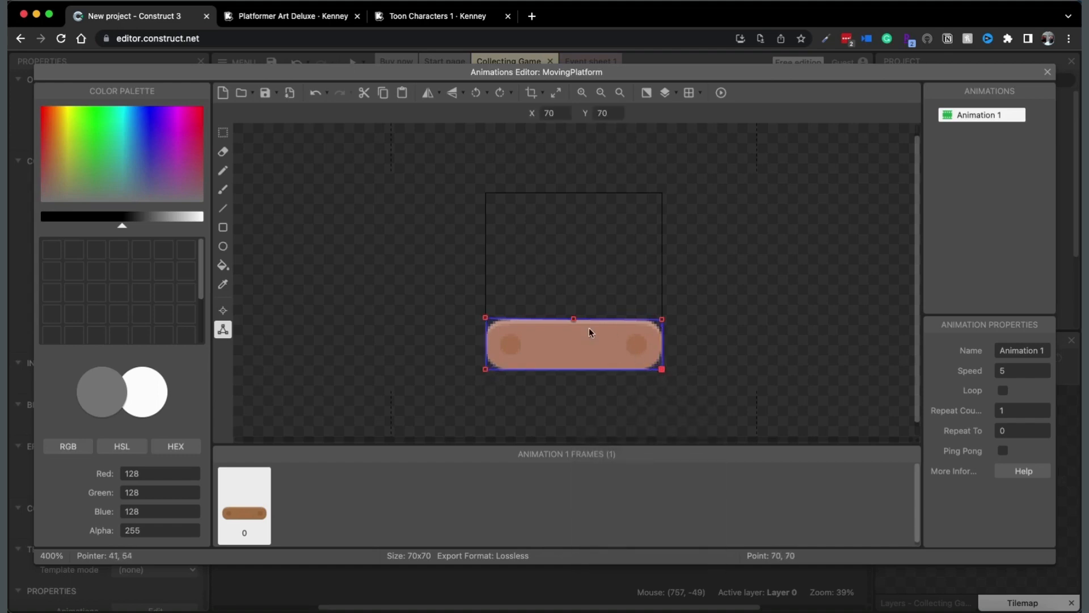
# Step: Delete the upper middle point of the MovingPlatform collision polygon, level its upper-left corner at about (0, 50), and close the Animations Editor
pyautogui.rightClick(574, 320)
pyautogui.click(616, 375)
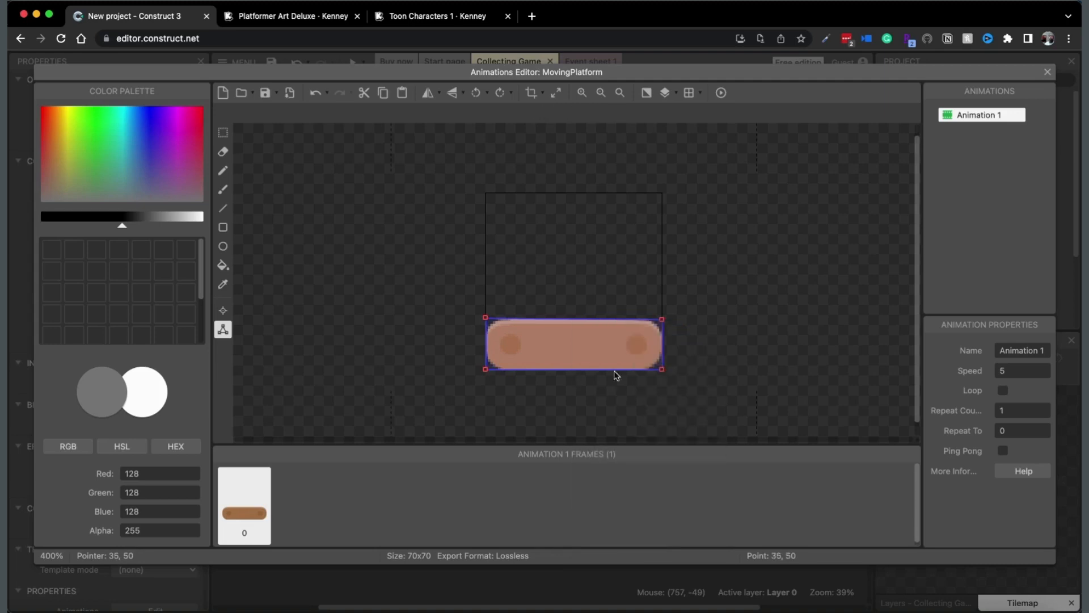
pyautogui.click(486, 319)
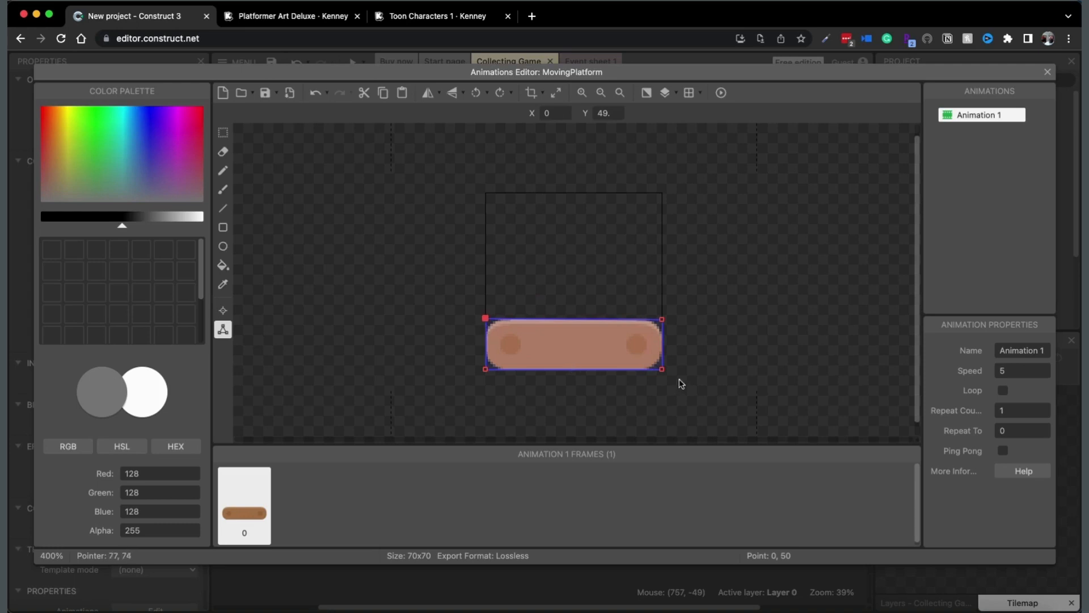
pyautogui.click(223, 310)
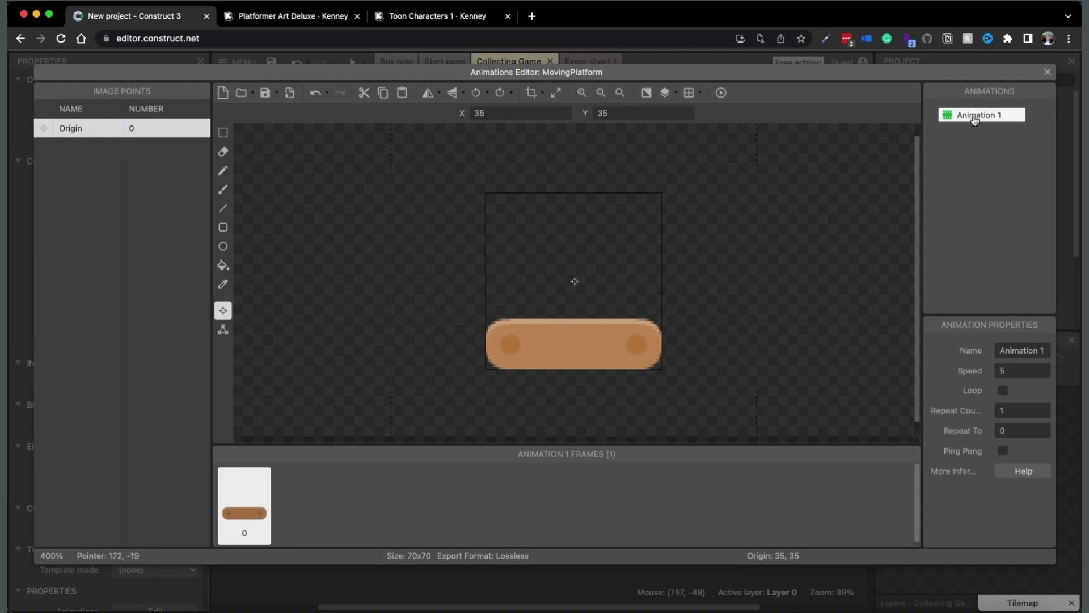
pyautogui.click(1047, 72)
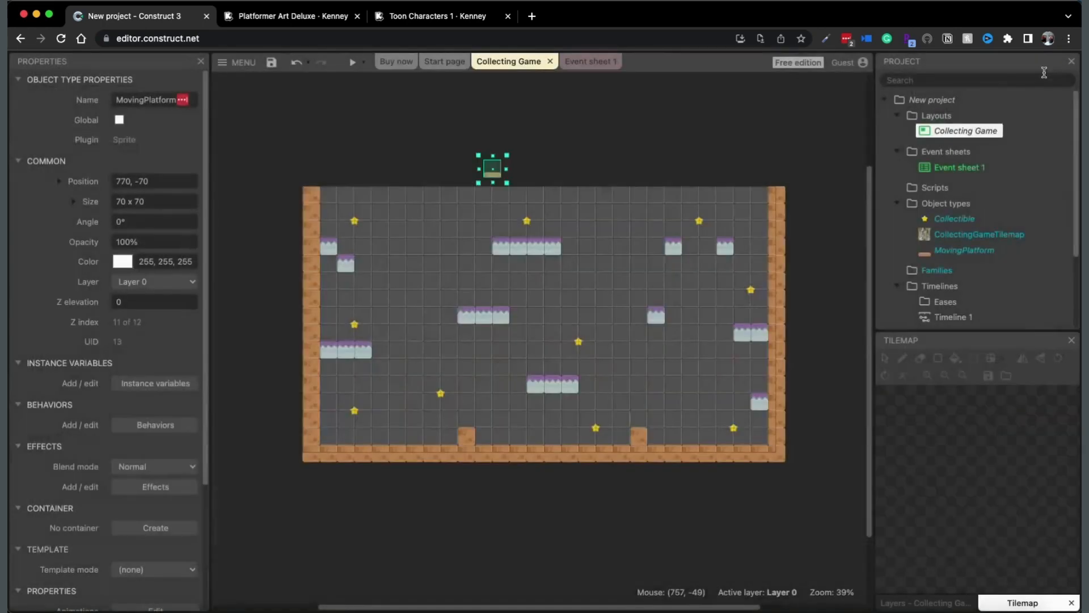
# Step: Place three MovingPlatform instances in the open gaps between the level's ledges, with the lowest one at position 1610, 700
pyautogui.moveTo(492, 173); pyautogui.dragTo(698, 359)
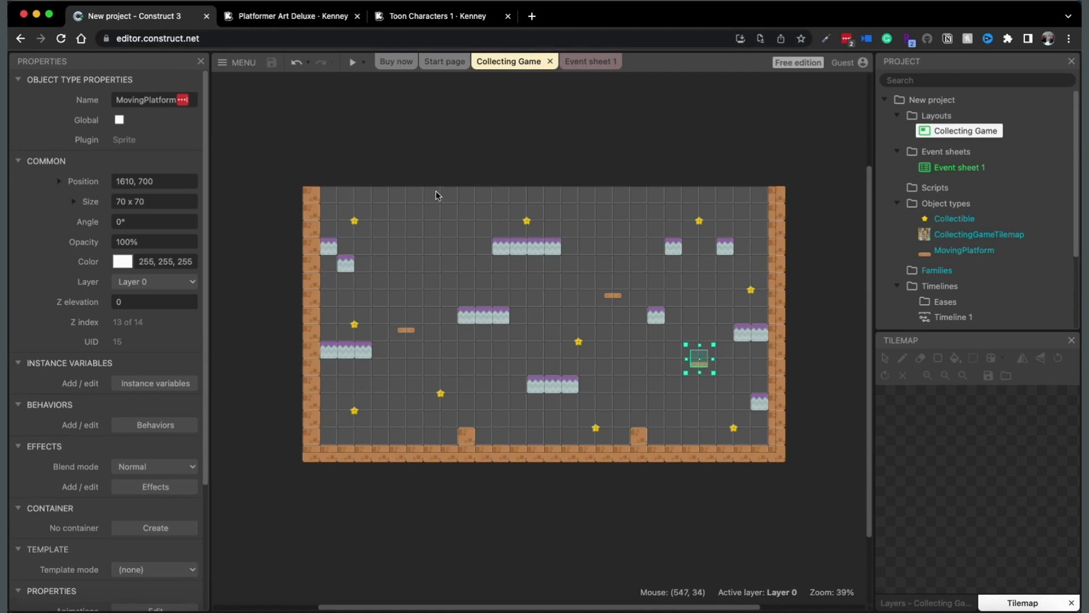
# Step: Insert a new Sprite object named PlayerOne and place it just above the layout's upper edge
pyautogui.rightClick(421, 151)
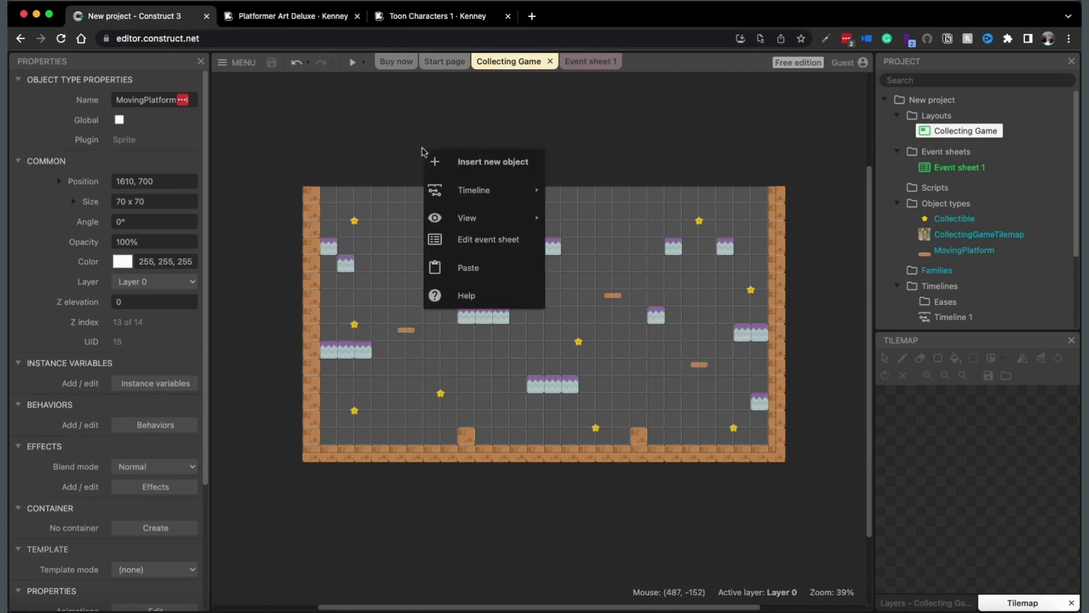
pyautogui.click(444, 159)
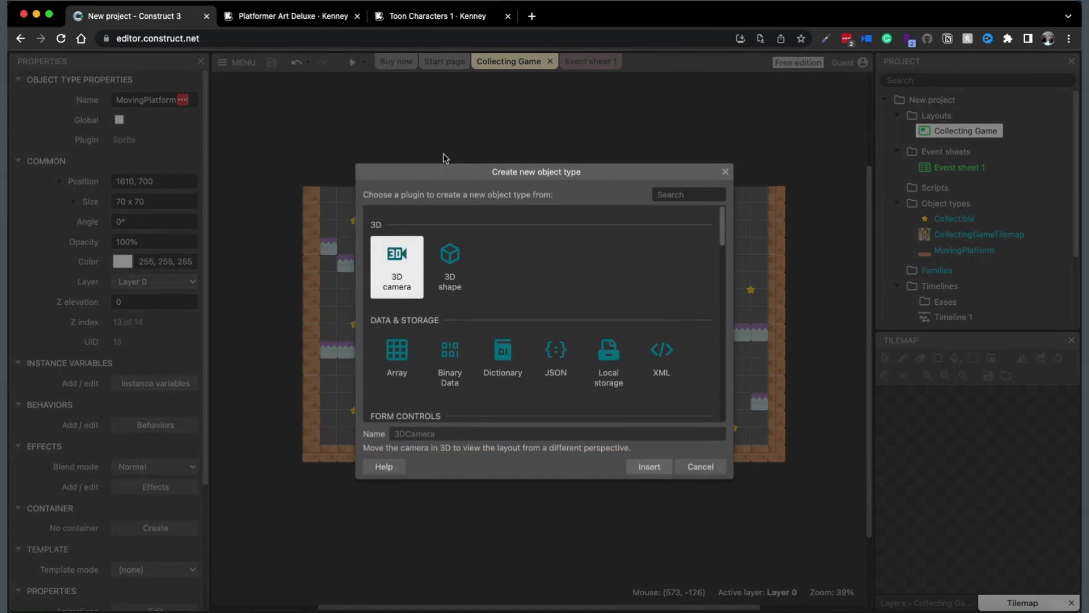
pyautogui.moveTo(451, 169); pyautogui.dragTo(444, 151)
pyautogui.scroll(-6, 559, 359)
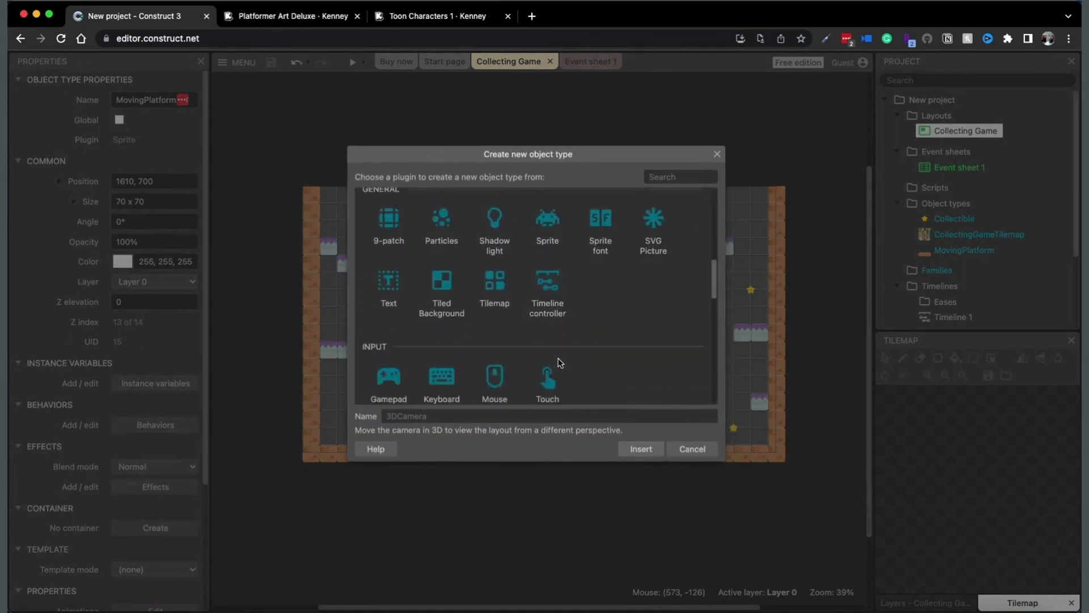
pyautogui.scroll(-3, 558, 363)
pyautogui.scroll(2, 544, 300)
pyautogui.click(548, 204)
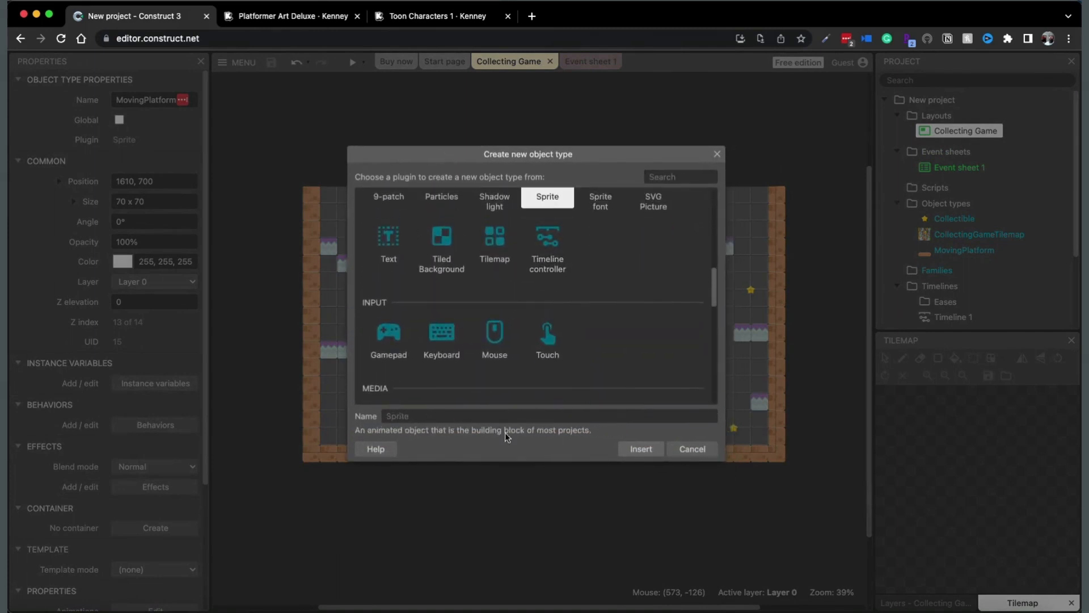
pyautogui.write('PlayerOne')
pyautogui.press('Return')
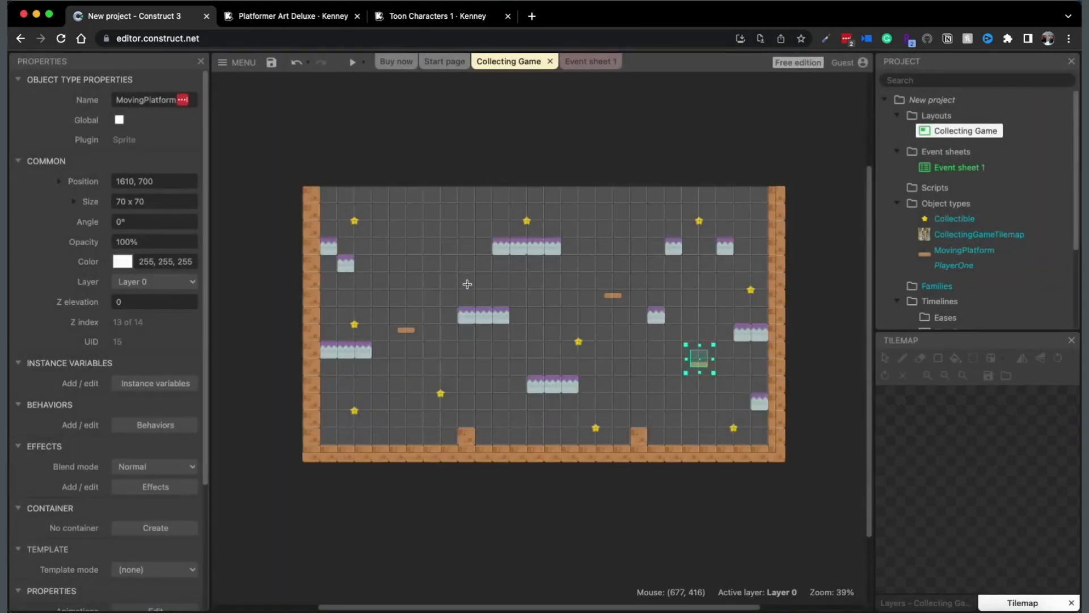
pyautogui.click(460, 166)
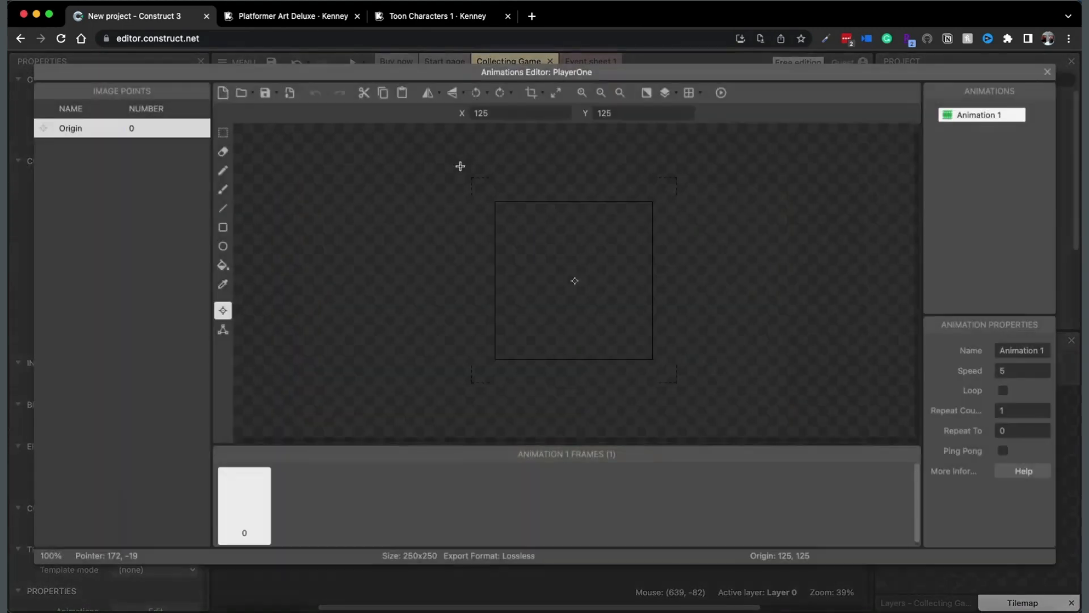
# Step: Load character_robot_show.png from the Toon Characters Robot PNG Poses folder as the PlayerOne sprite's image
pyautogui.click(241, 93)
pyautogui.click(556, 68)
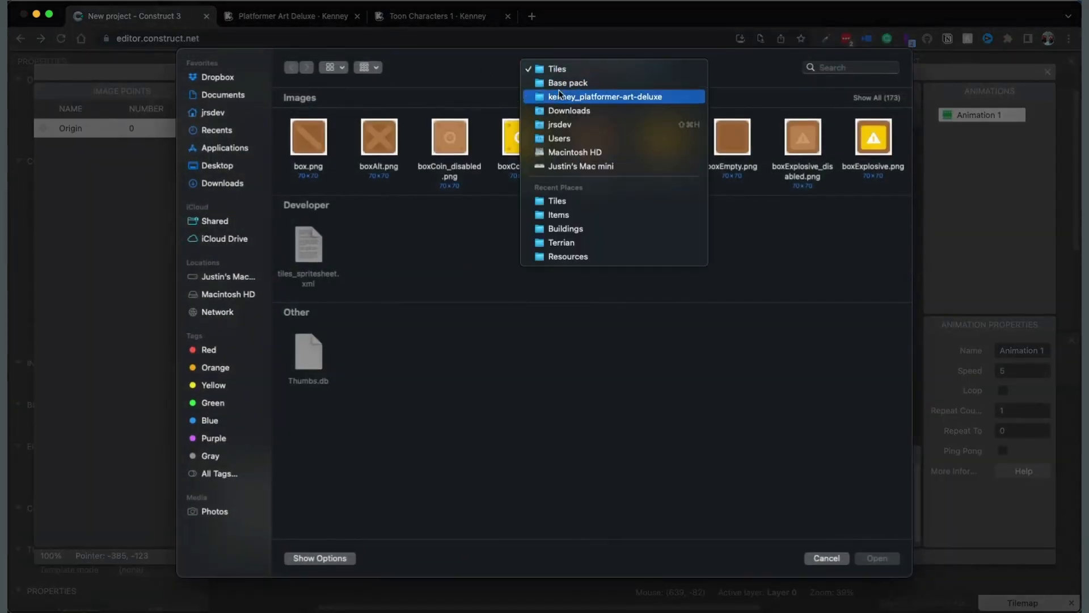
pyautogui.click(569, 111)
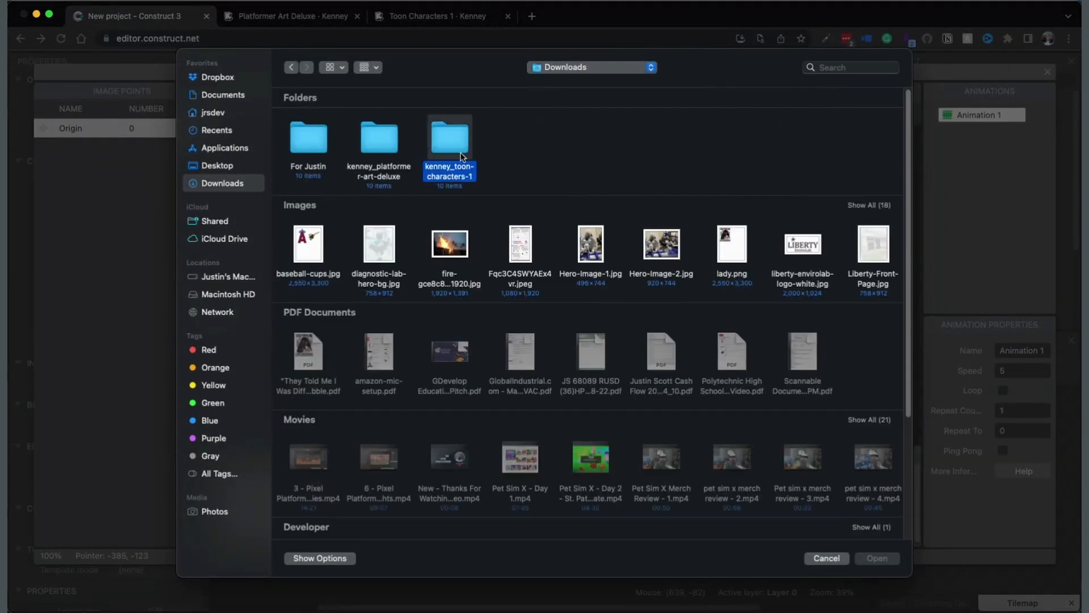
pyautogui.doubleClick(459, 152)
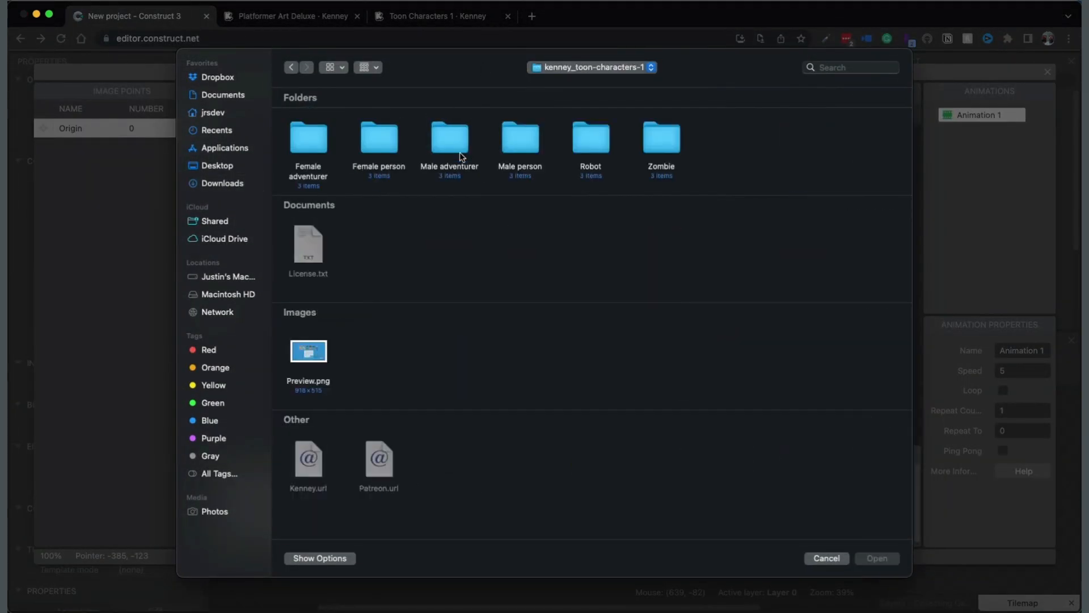
pyautogui.doubleClick(590, 141)
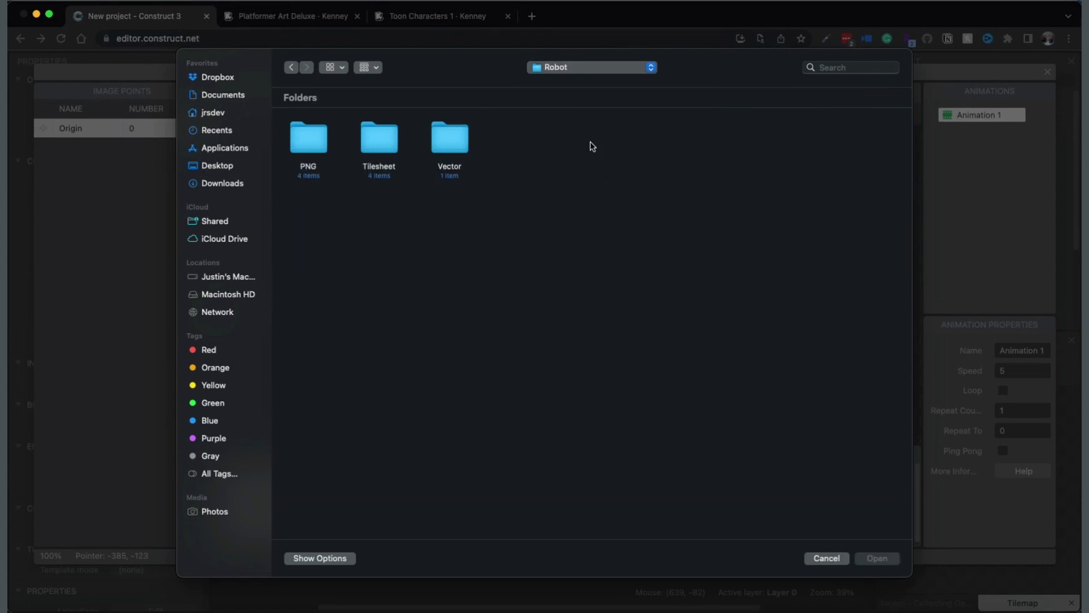
pyautogui.doubleClick(303, 149)
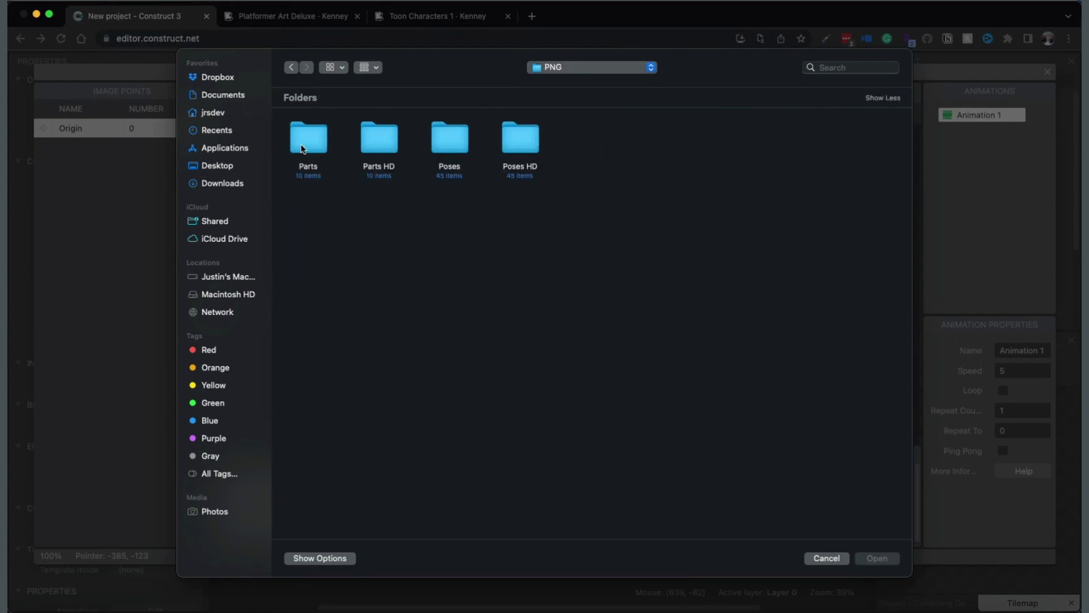
pyautogui.doubleClick(454, 139)
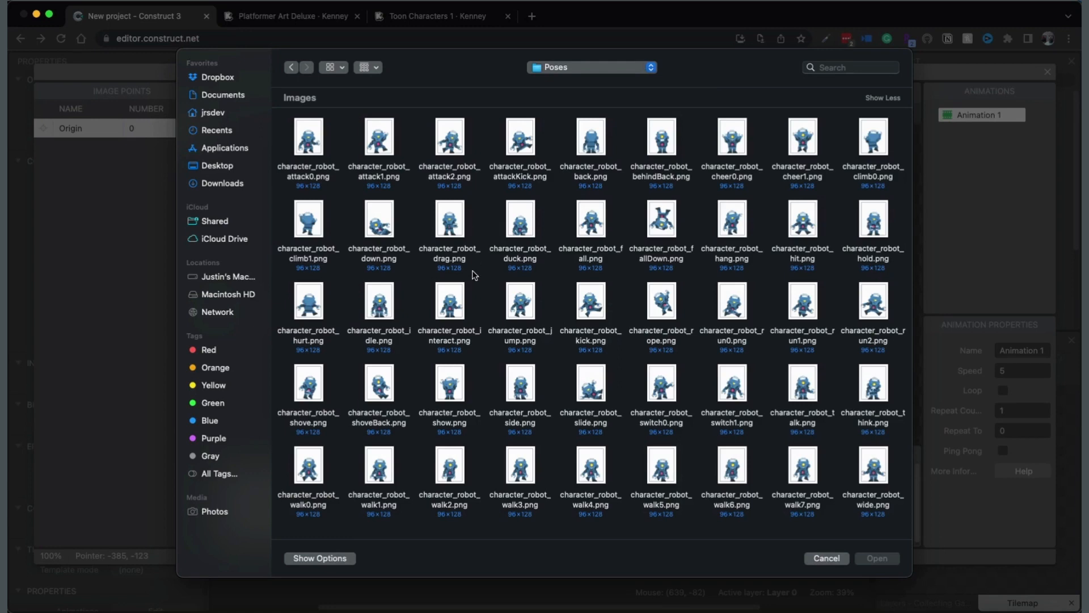
pyautogui.click(447, 391)
pyautogui.click(867, 561)
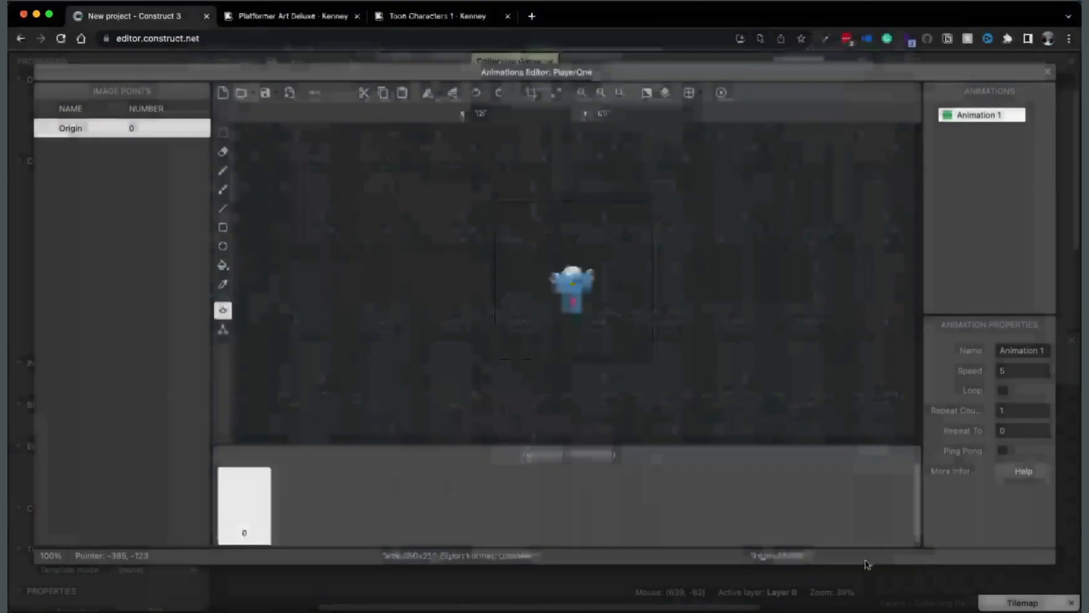
# Step: Quick-assign the PlayerOne origin point to the image's bottom centre, at (48, 128)
pyautogui.rightClick(81, 127)
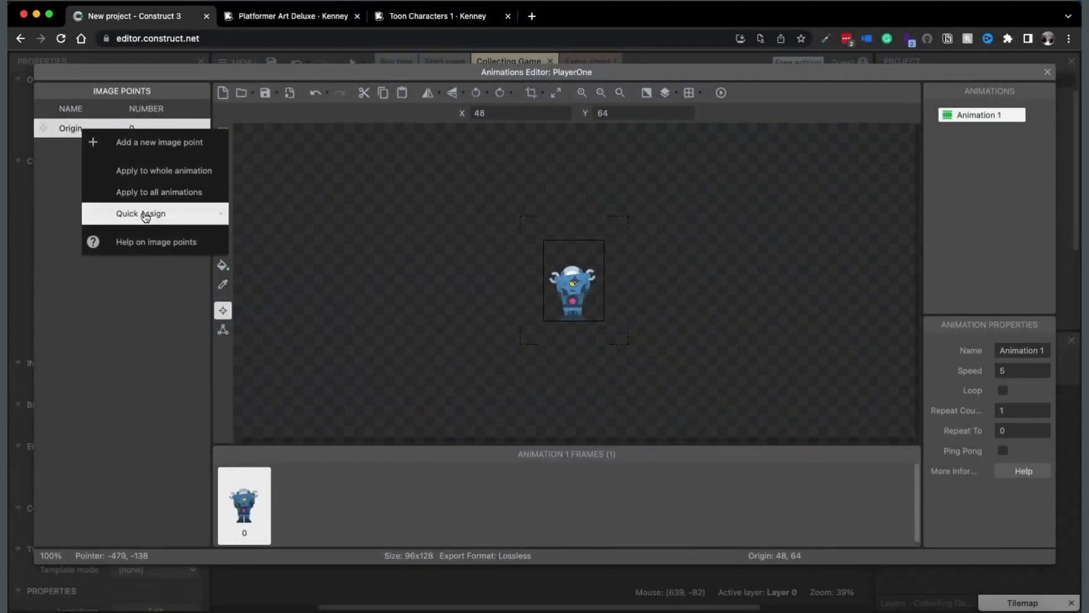
pyautogui.moveTo(145, 214)
pyautogui.click(278, 376)
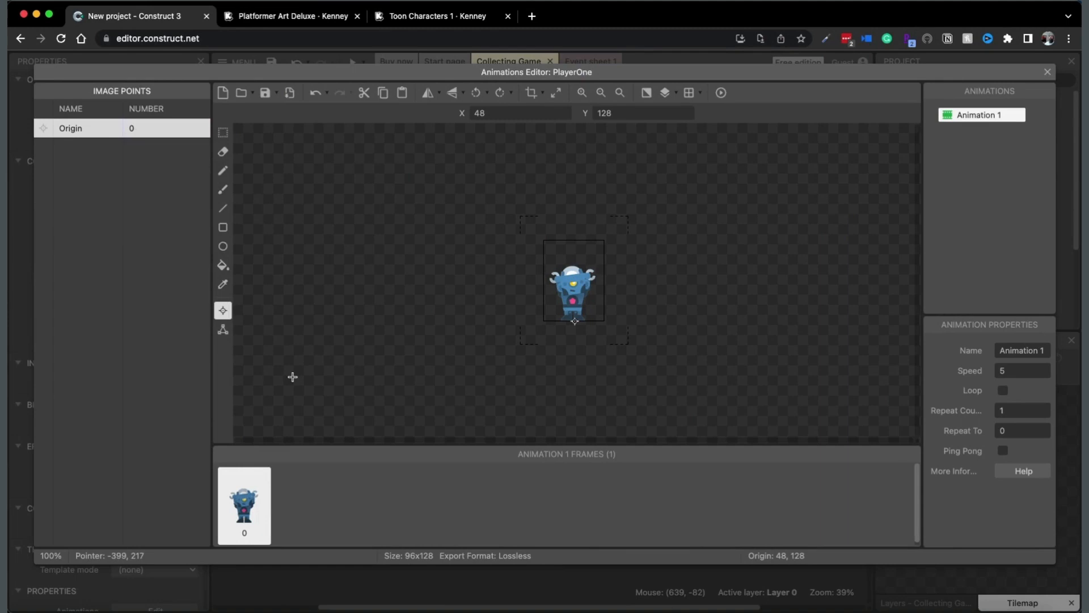
# Step: Set the PlayerOne collision polygon to the full bounding box of the image
pyautogui.click(223, 329)
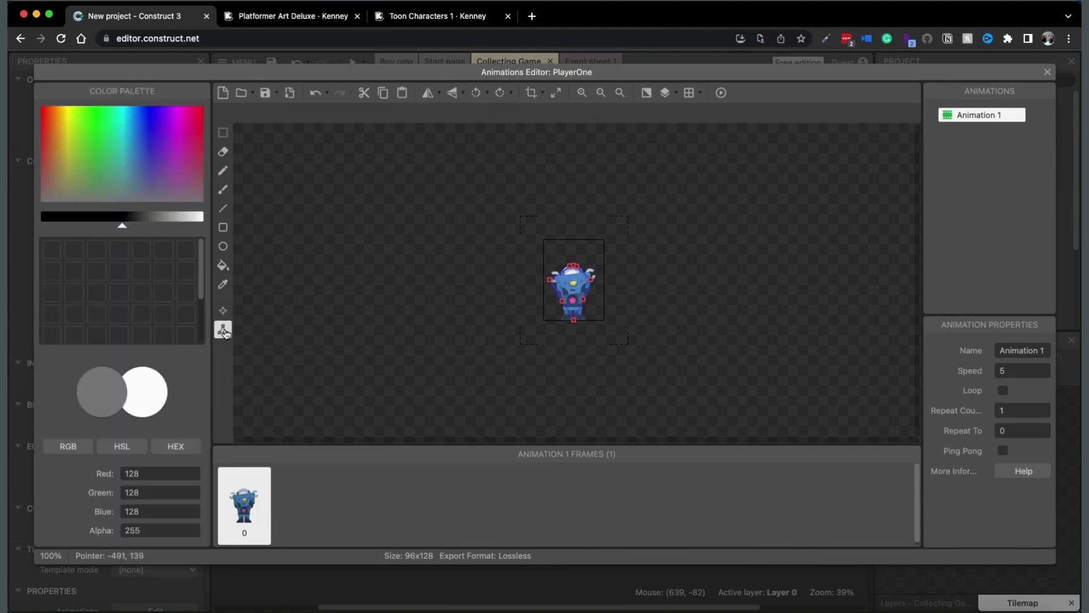
pyautogui.rightClick(574, 300)
pyautogui.click(654, 472)
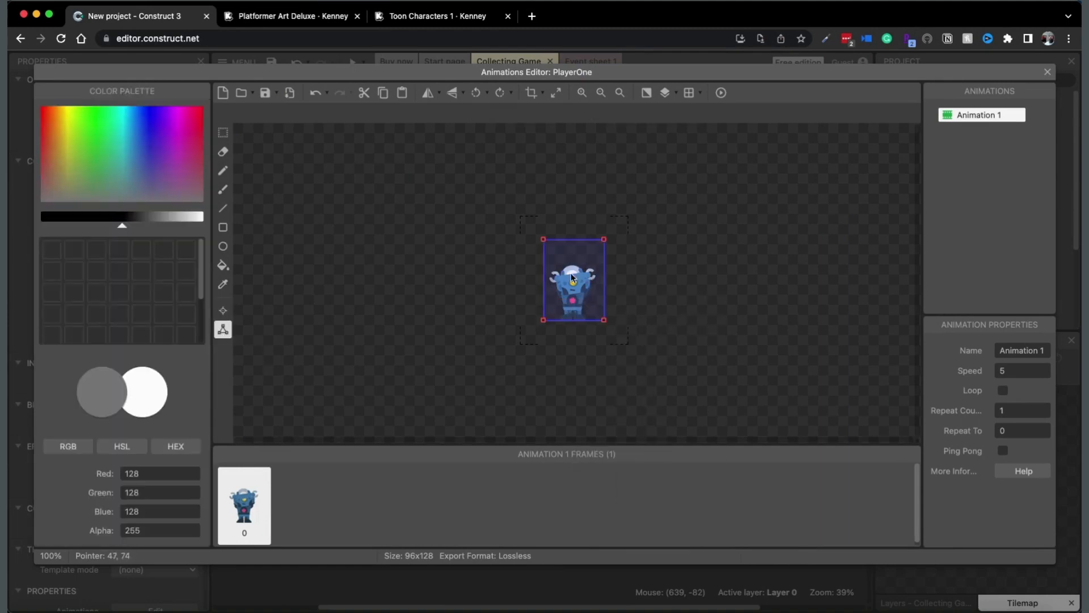
# Step: Move both left-hand points of the PlayerOne collision polygon inward to X 27
pyautogui.click(581, 93)
pyautogui.click(582, 93)
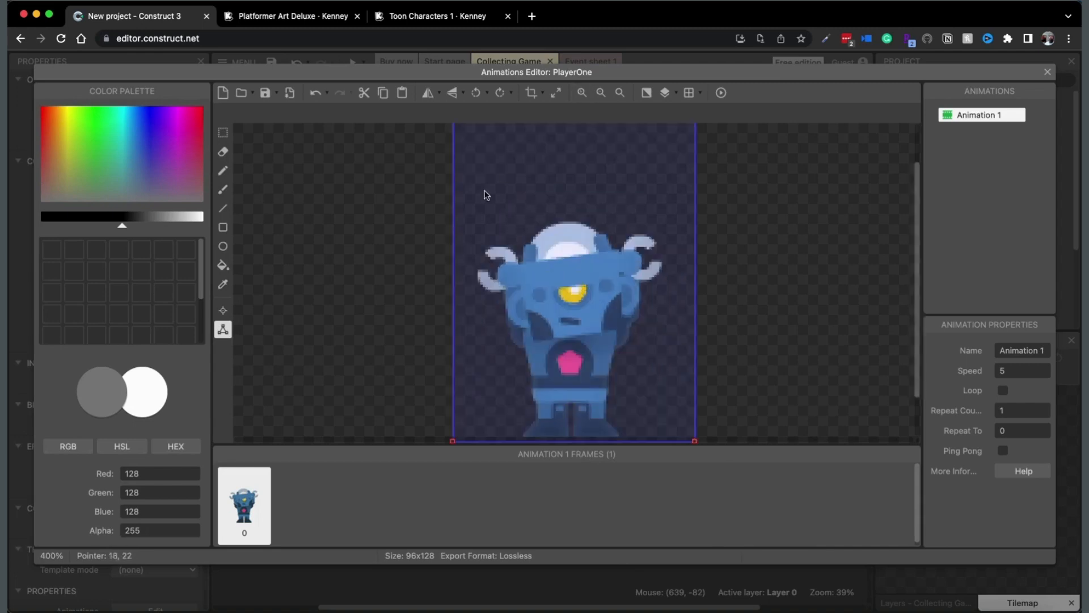
pyautogui.click(600, 92)
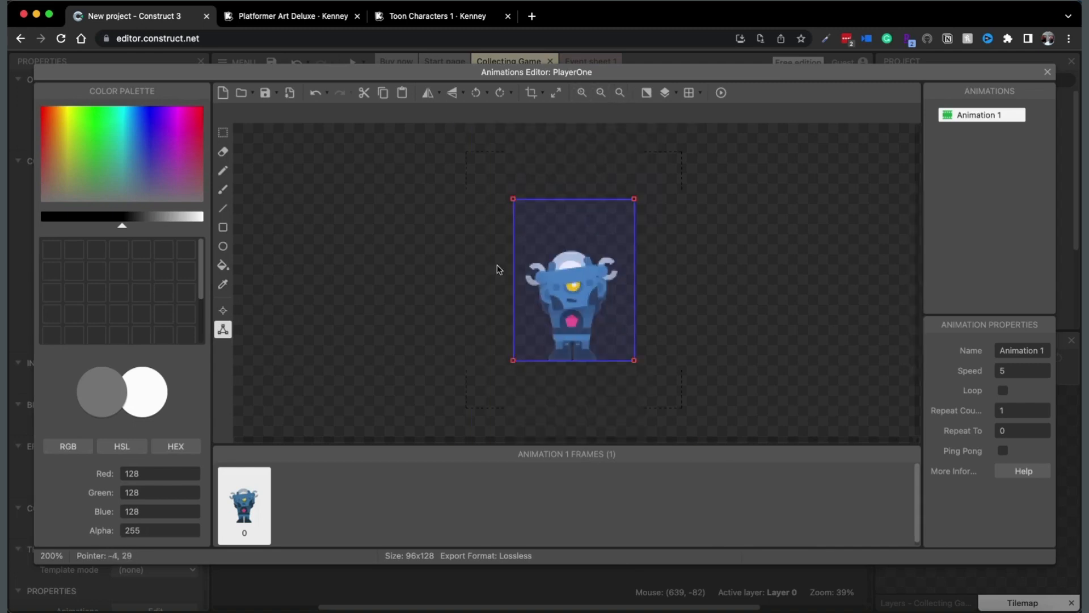
pyautogui.click(513, 360)
pyautogui.moveTo(513, 199); pyautogui.dragTo(516, 204)
pyautogui.press('Right')
pyautogui.press('Right')
pyautogui.press('Right')
pyautogui.press('Right')
pyautogui.press('Right')
pyautogui.press('Right')
pyautogui.press('Right')
pyautogui.press('Right')
pyautogui.press('Right')
pyautogui.press('Right')
pyautogui.press('Right')
pyautogui.press('Right')
pyautogui.press('Right')
pyautogui.press('Right')
pyautogui.press('Right')
pyautogui.press('Right')
pyautogui.press('Right')
pyautogui.press('Right')
pyautogui.press('Right')
pyautogui.press('Right')
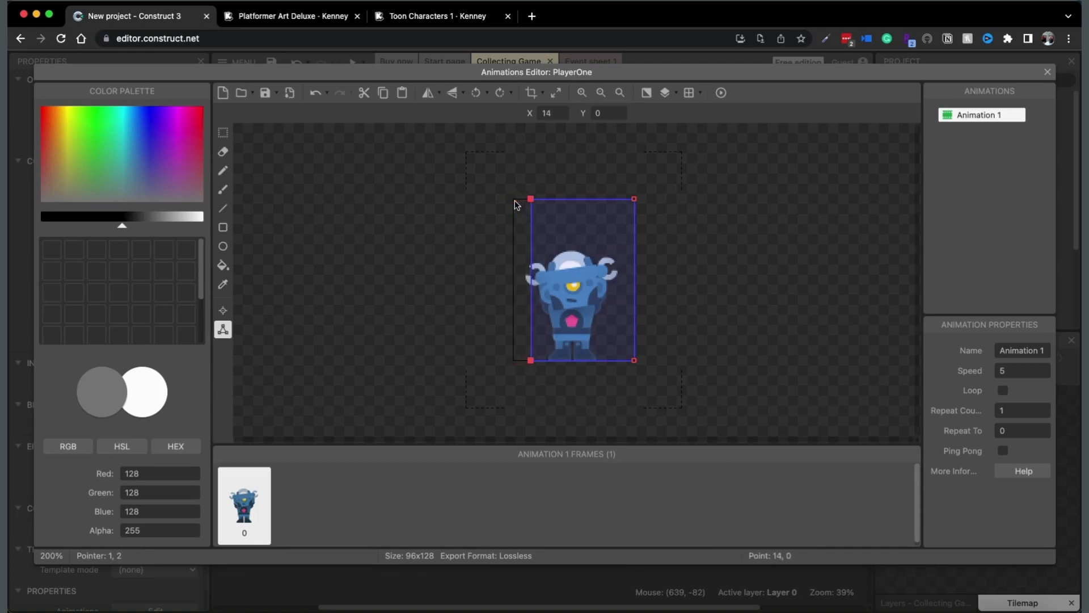
pyautogui.press('Right')
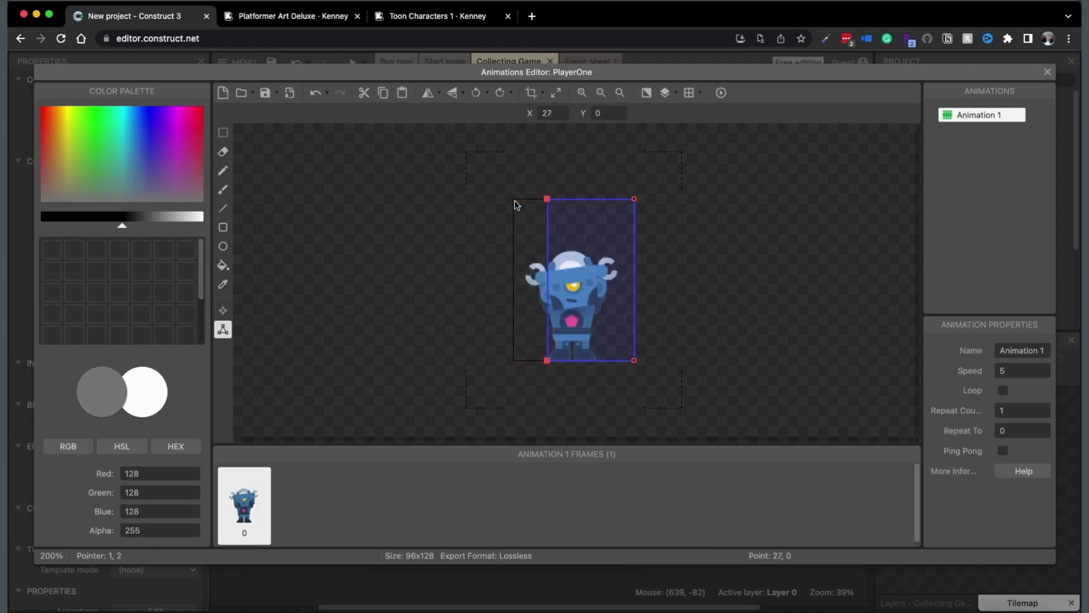
# Step: Move both right-hand points of the PlayerOne collision polygon inward to X 66
pyautogui.click(634, 199)
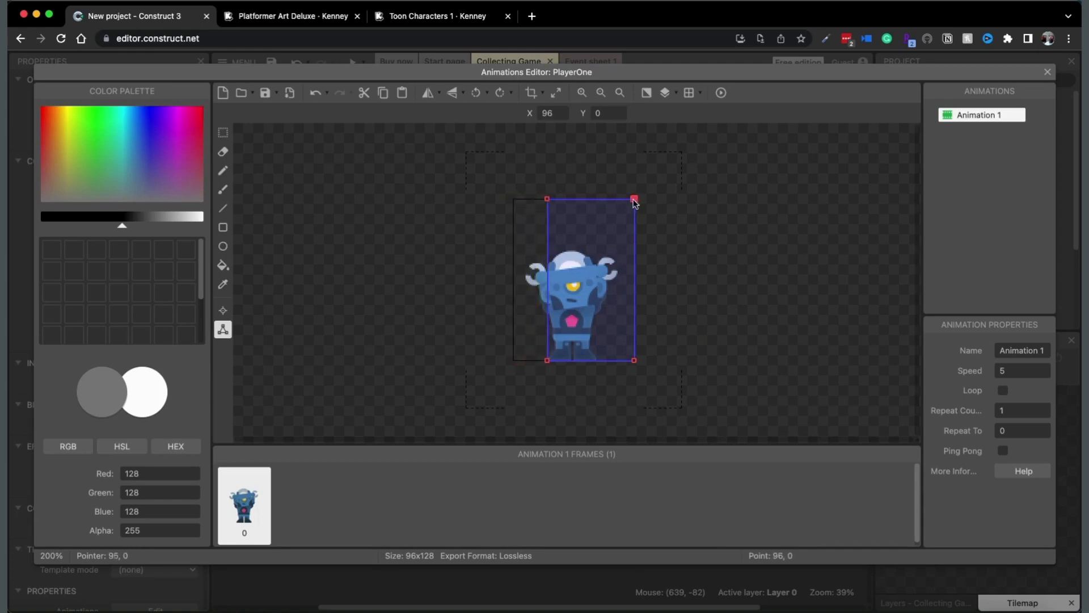
pyautogui.click(635, 362)
pyautogui.press('Left')
pyautogui.press('Left')
pyautogui.press('Left')
pyautogui.press('Left')
pyautogui.press('Left')
pyautogui.press('Left')
pyautogui.press('Left')
pyautogui.press('Left')
pyautogui.press('Left')
pyautogui.press('Left')
pyautogui.press('Left')
pyautogui.press('Left')
pyautogui.press('Left')
pyautogui.press('Left')
pyautogui.press('Left')
pyautogui.press('Left')
pyautogui.press('Left')
pyautogui.press('Left')
pyautogui.press('Left')
pyautogui.press('Left')
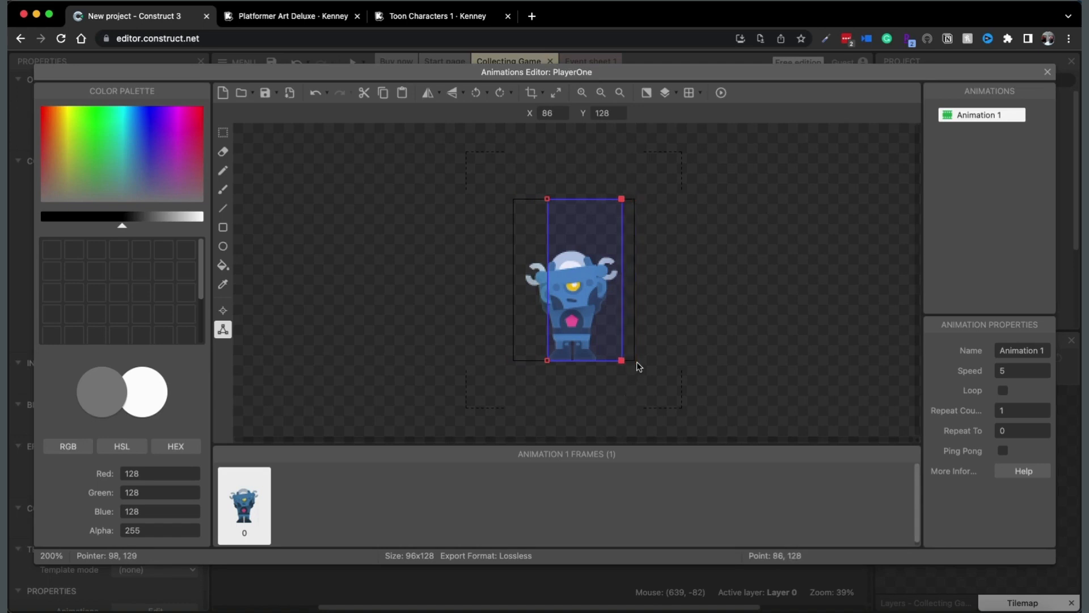
pyautogui.press('Left')
pyautogui.press('Left')
pyautogui.press('Left')
pyautogui.press('Left')
pyautogui.press('Left')
pyautogui.press('Left')
pyautogui.press('Left')
pyautogui.press('Left')
pyautogui.press('Left')
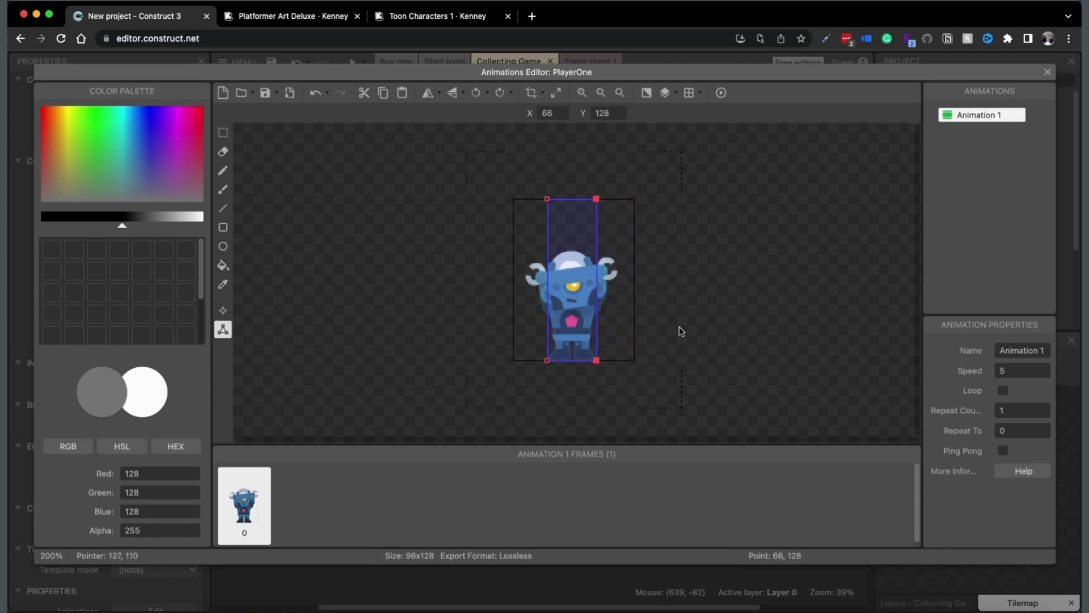
# Step: Lower both upper points of the PlayerOne collision polygon to Y 47 at the robot's head, and close the Animations Editor
pyautogui.click(548, 199)
pyautogui.click(595, 200)
pyautogui.press('Down')
pyautogui.press('Down')
pyautogui.press('Down')
pyautogui.press('Down')
pyautogui.press('Down')
pyautogui.press('Down')
pyautogui.press('Down')
pyautogui.press('Down')
pyautogui.press('Down')
pyautogui.press('Down')
pyautogui.press('Down')
pyautogui.press('Down')
pyautogui.press('Down')
pyautogui.press('Down')
pyautogui.press('Down')
pyautogui.press('Down')
pyautogui.press('Down')
pyautogui.press('Down')
pyautogui.press('Down')
pyautogui.press('Down')
pyautogui.press('Down')
pyautogui.press('Down')
pyautogui.press('Down')
pyautogui.press('Down')
pyautogui.press('Down')
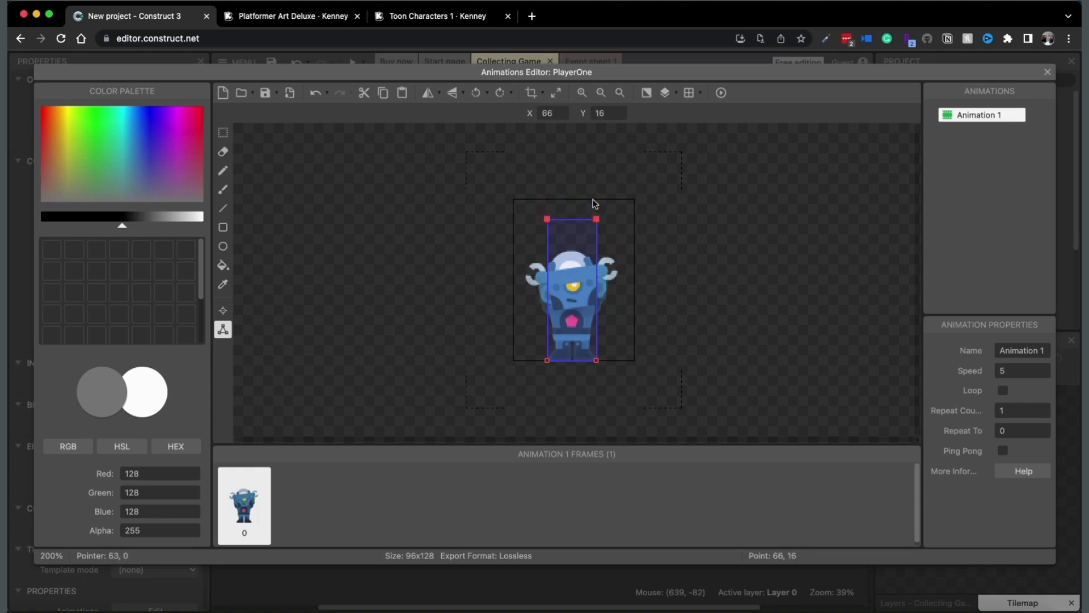
pyautogui.press('Down')
pyautogui.press('Down')
pyautogui.press('Down')
pyautogui.press('Down')
pyautogui.press('Down')
pyautogui.press('Down')
pyautogui.press('Down')
pyautogui.press('Down')
pyautogui.press('Down')
pyautogui.press('Down')
pyautogui.press('Down')
pyautogui.press('Down')
pyautogui.press('Down')
pyautogui.press('Down')
pyautogui.press('Down')
pyautogui.press('Down')
pyautogui.press('Down')
pyautogui.press('Down')
pyautogui.press('Down')
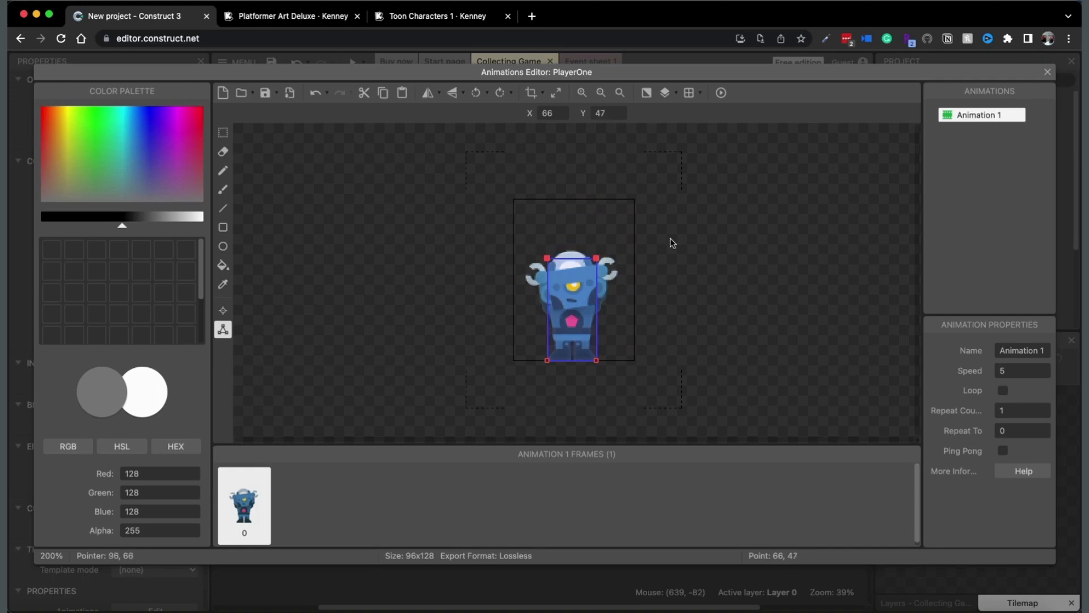
pyautogui.click(1048, 72)
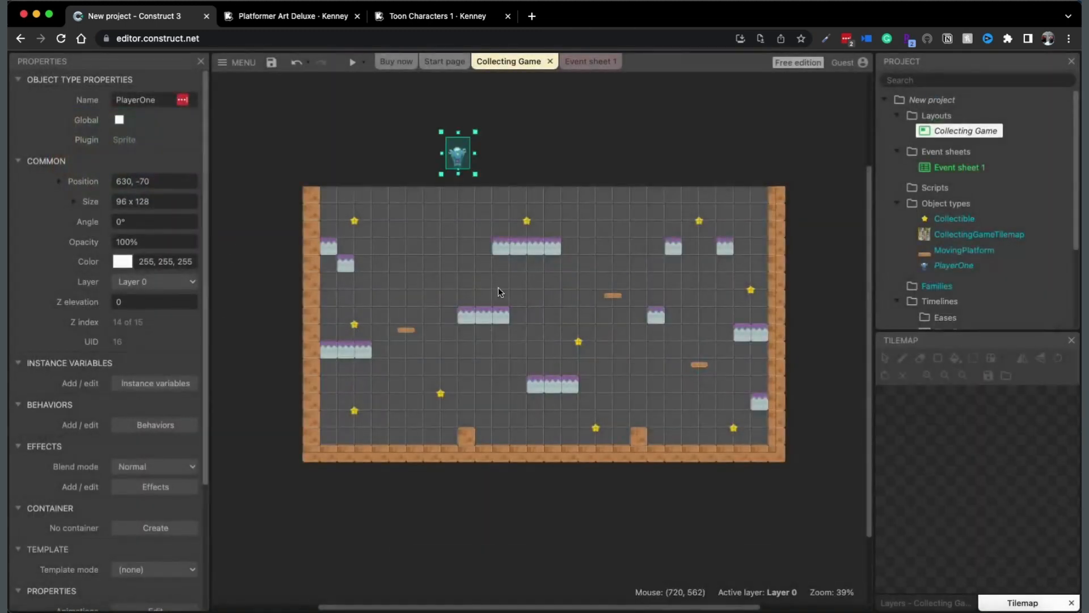
# Step: Place PlayerOne on the three-tile ledge left of the level's centre, at position 700, 490
pyautogui.moveTo(458, 159); pyautogui.dragTo(475, 294)
# Step: Insert a new Sprite object named PlayerTwo and place it in the empty area above the level
pyautogui.rightClick(421, 152)
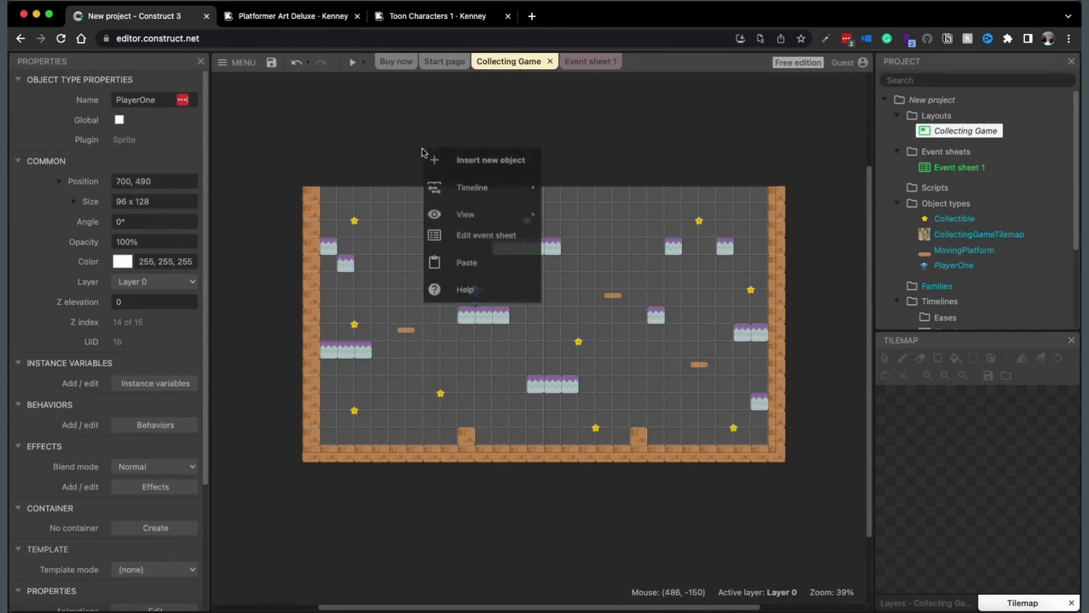
pyautogui.click(461, 161)
pyautogui.scroll(-3, 538, 332)
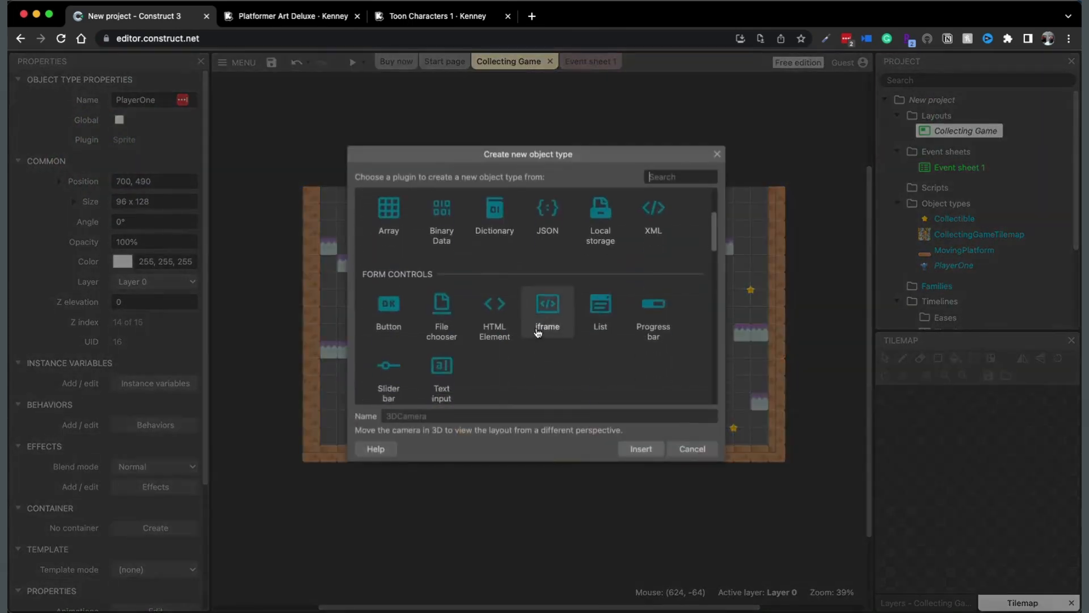
pyautogui.scroll(-2, 538, 332)
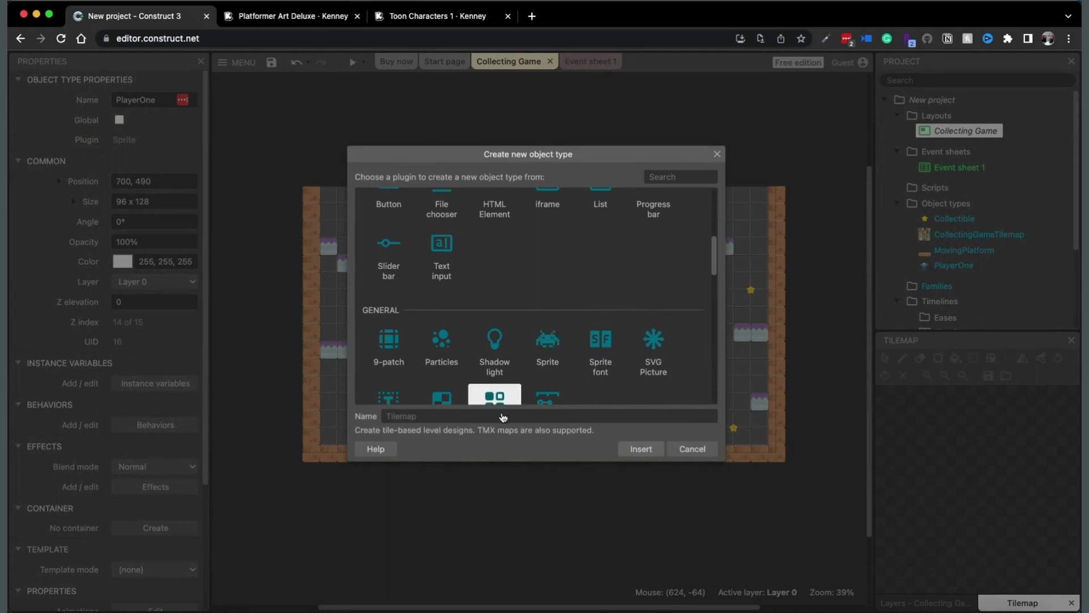
pyautogui.click(548, 343)
pyautogui.write('PlayerTwo')
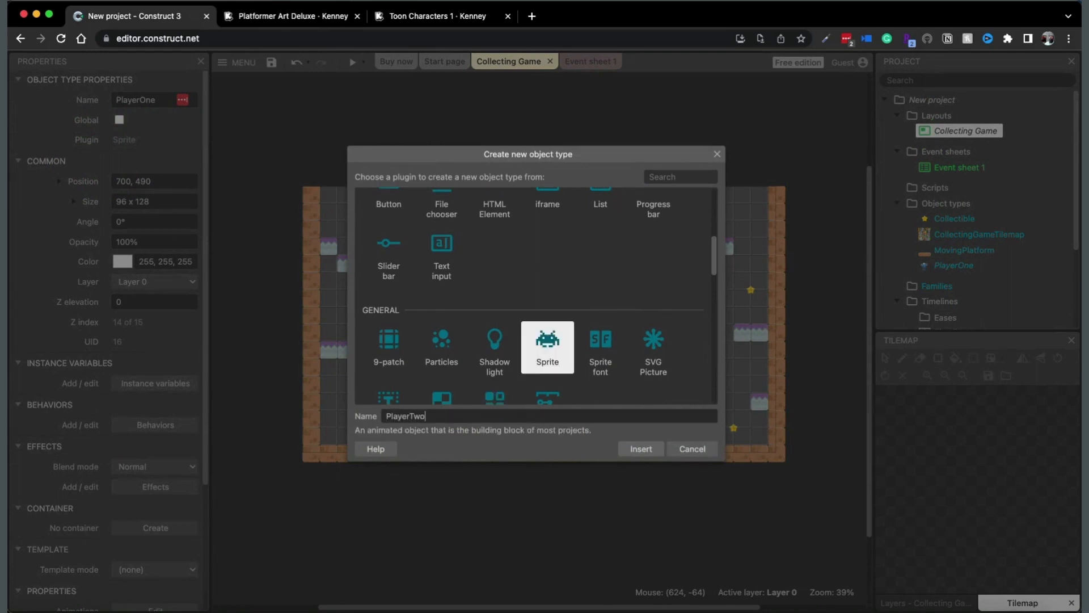
pyautogui.press('Return')
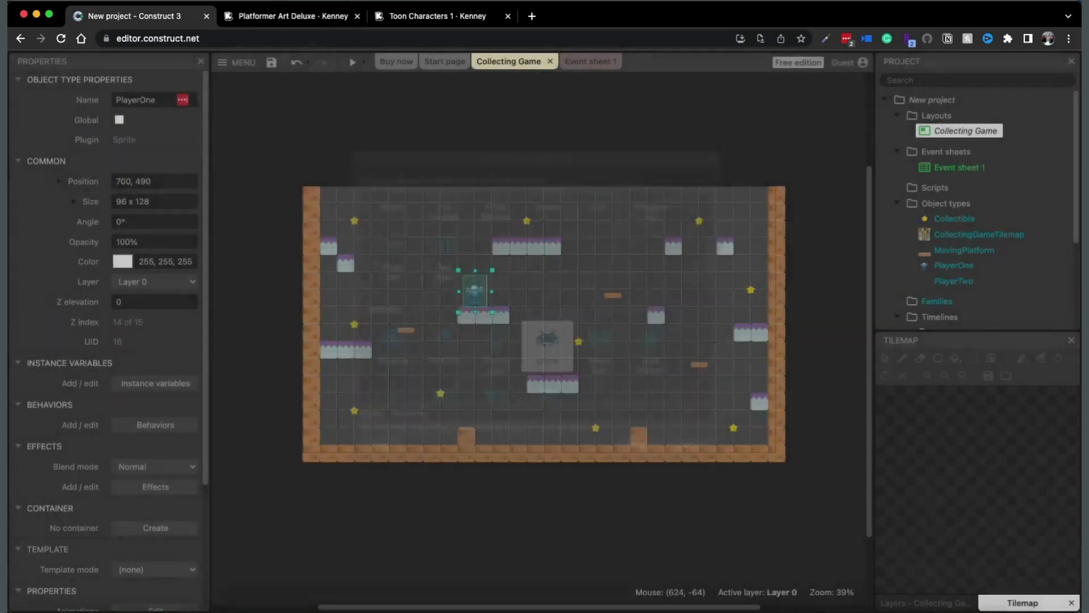
pyautogui.click(433, 165)
# Step: Load character_zombie_behindBack.png from the Zombie PNG Poses folder of kenney_toon-characters-1 as the PlayerTwo image
pyautogui.click(239, 97)
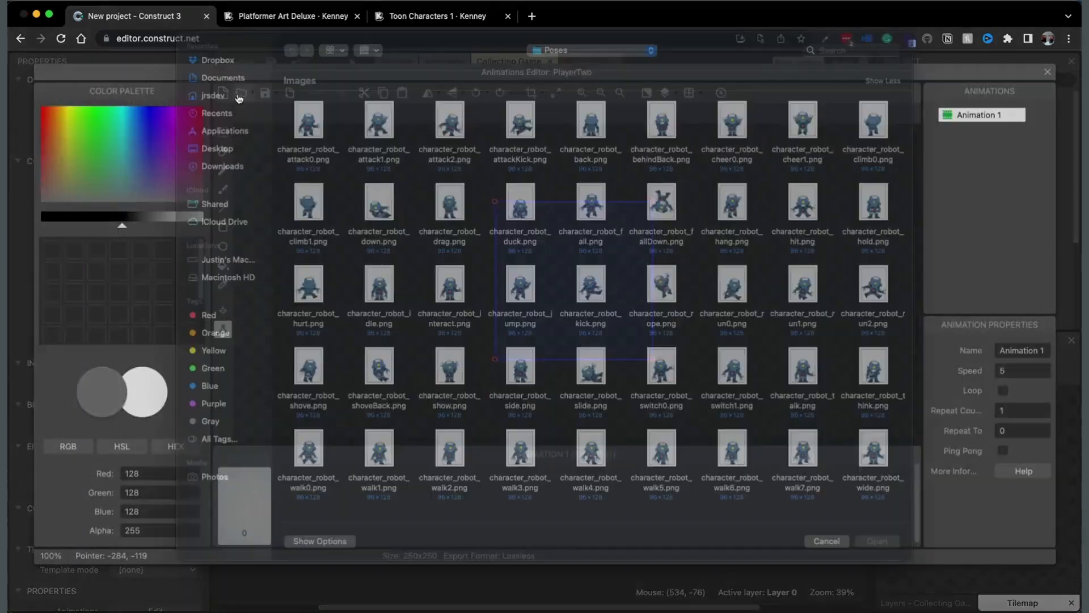
pyautogui.click(543, 69)
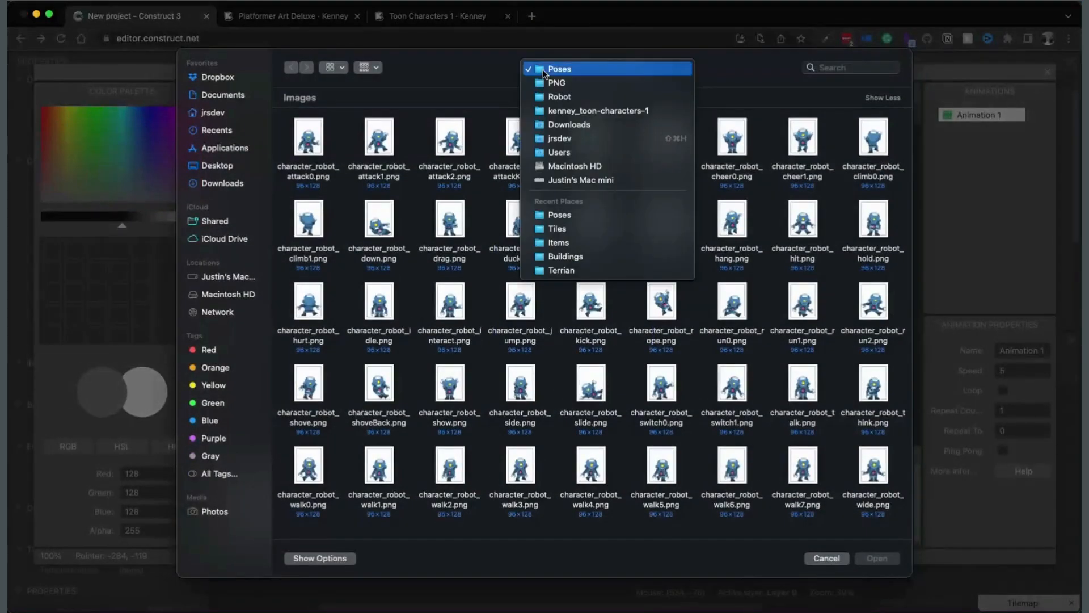
pyautogui.click(549, 110)
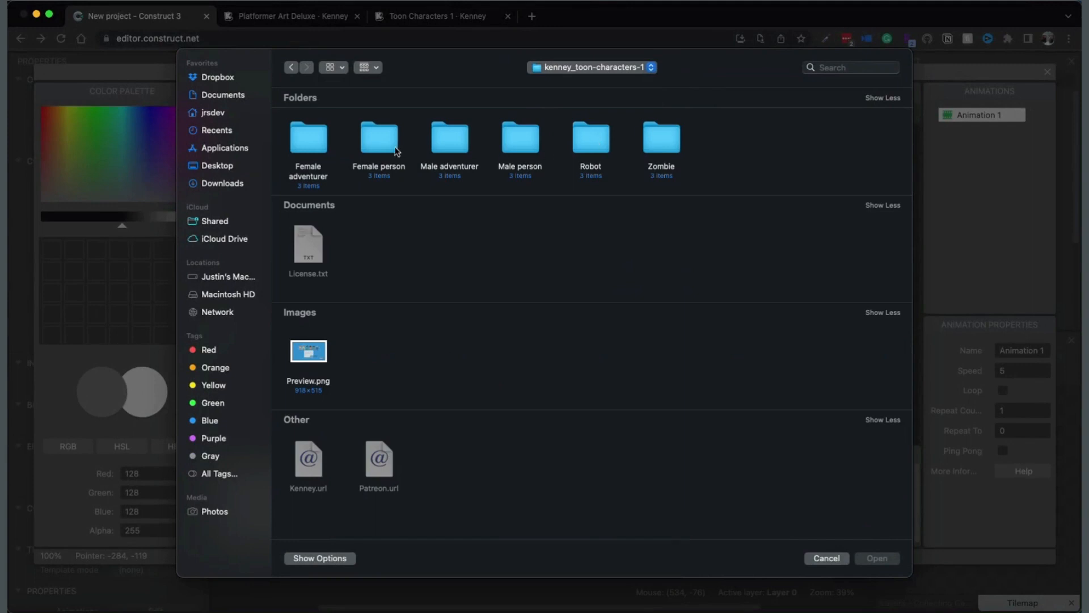
pyautogui.doubleClick(651, 142)
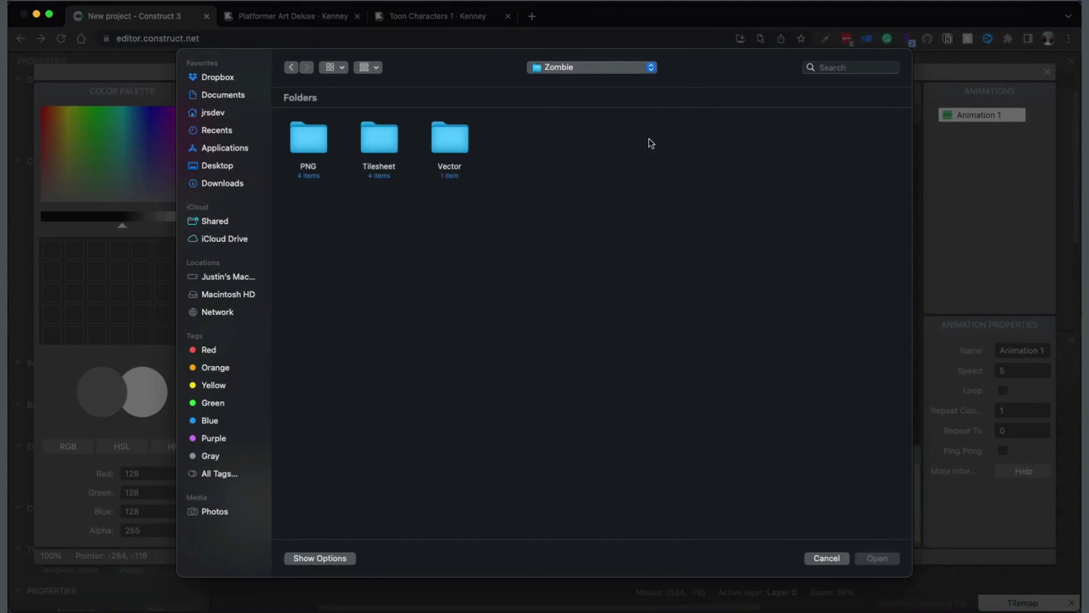
pyautogui.doubleClick(308, 140)
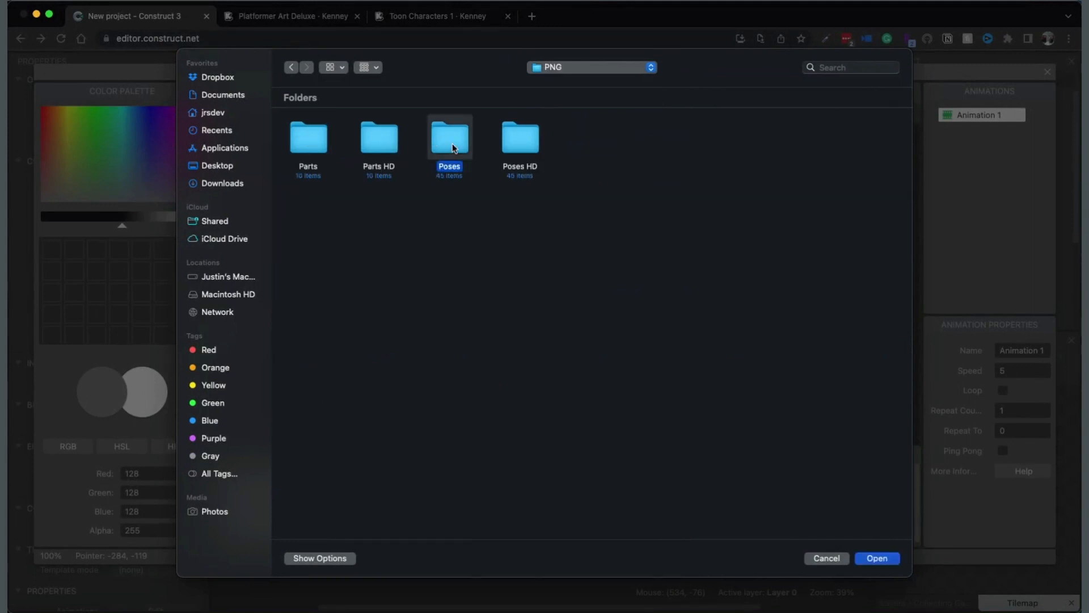
pyautogui.doubleClick(452, 143)
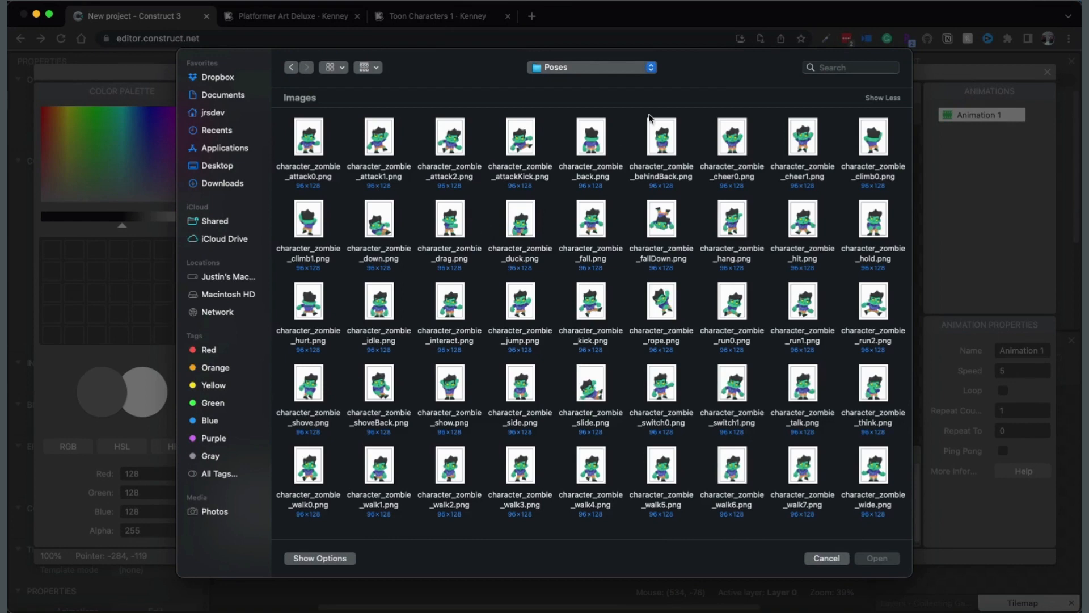
pyautogui.click(661, 139)
pyautogui.click(874, 561)
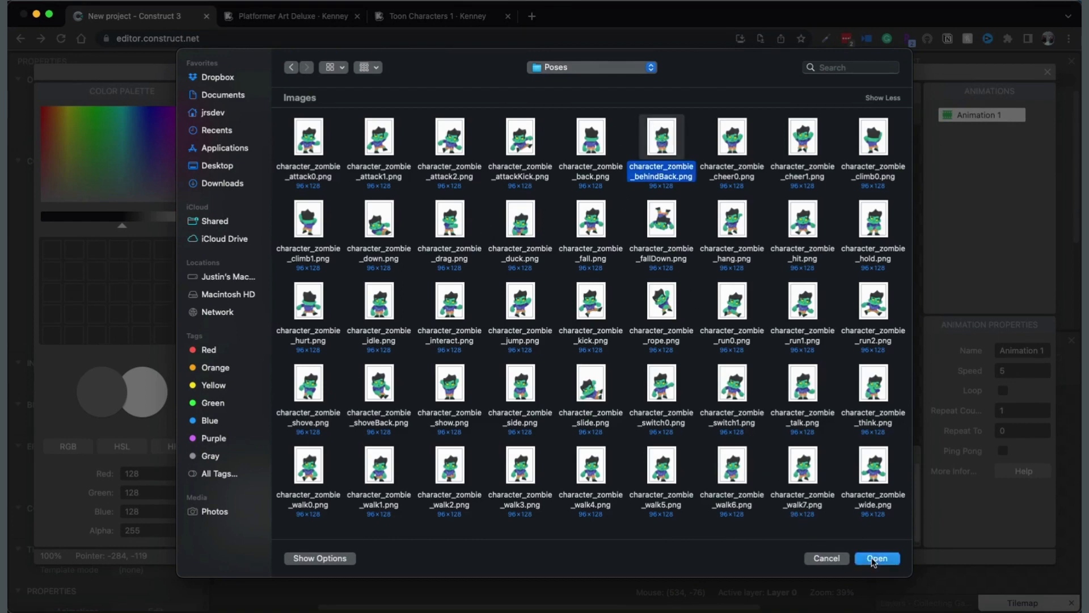
# Step: Set the PlayerTwo collision polygon to the bounding box and move both left-hand points inward to X 33
pyautogui.rightClick(590, 291)
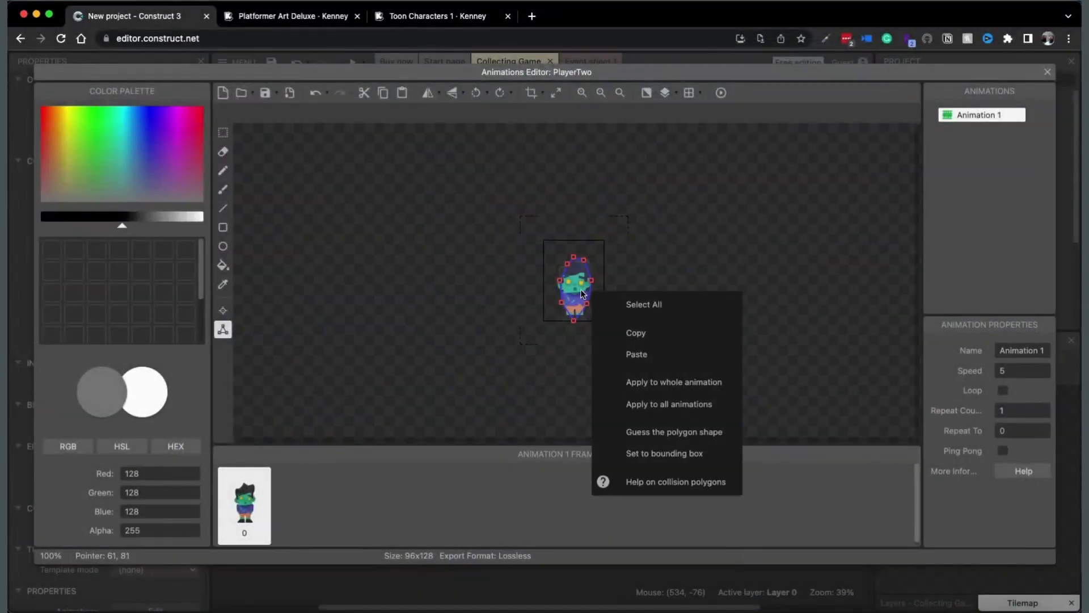
pyautogui.click(633, 456)
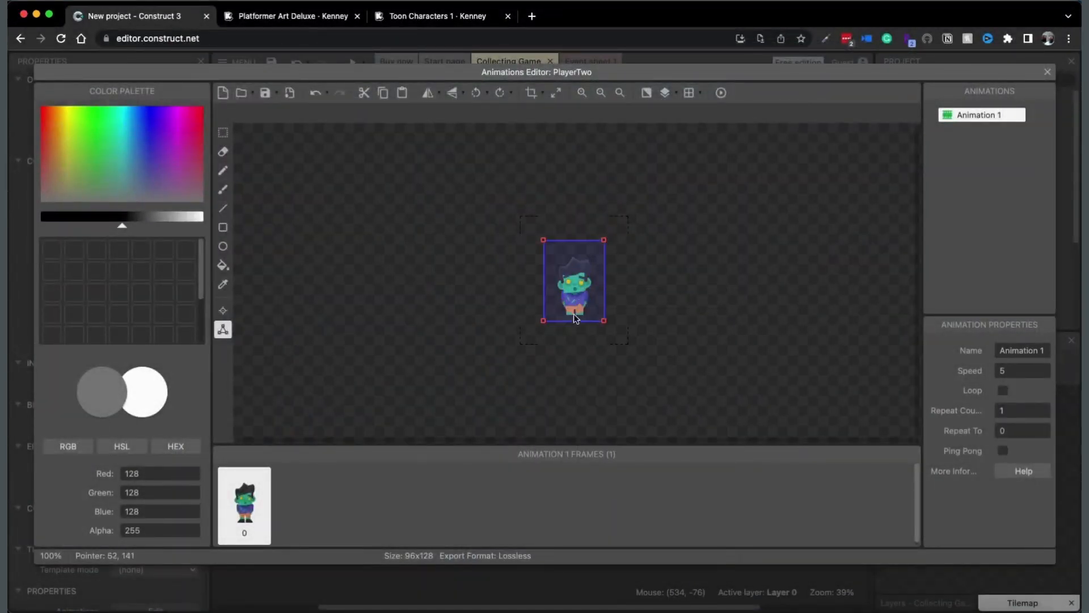
pyautogui.click(543, 321)
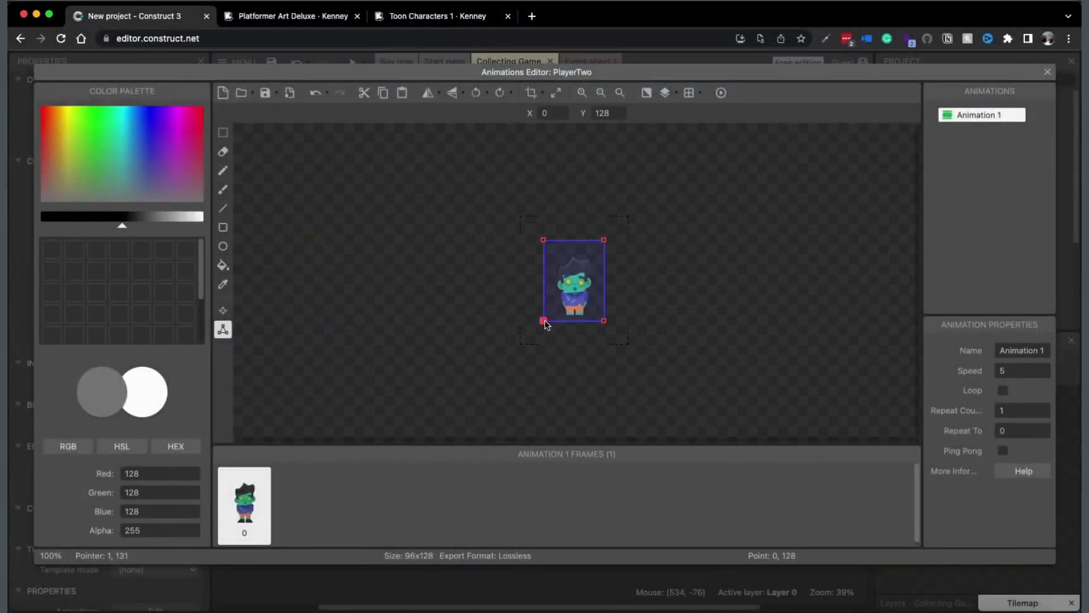
pyautogui.keyDown('shift'); pyautogui.click(543, 240); pyautogui.keyUp('shift')
pyautogui.press('Right')
pyautogui.press('Right')
pyautogui.press('Right')
pyautogui.press('Right')
pyautogui.press('Right')
pyautogui.press('Right')
pyautogui.press('Right')
pyautogui.press('Right')
pyautogui.press('Right')
pyautogui.press('Right')
pyautogui.press('Right')
pyautogui.press('Right')
pyautogui.press('Right')
pyautogui.press('Right')
pyautogui.press('Right')
pyautogui.press('Right')
pyautogui.press('Right')
pyautogui.press('Right')
pyautogui.press('Right')
pyautogui.press('Right')
pyautogui.press('Right')
pyautogui.press('Right')
pyautogui.press('Right')
pyautogui.press('Right')
pyautogui.press('Right')
pyautogui.press('Right')
pyautogui.press('Right')
pyautogui.press('Right')
pyautogui.press('Right')
# Step: Move both right-hand points of the PlayerTwo collision polygon inward to X 69
pyautogui.click(604, 240)
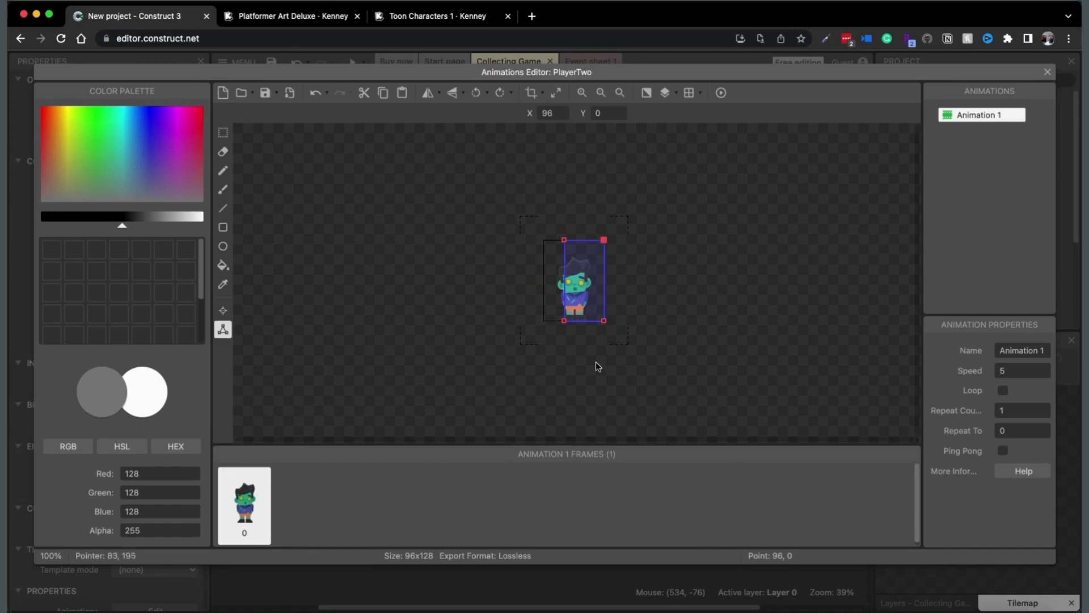
pyautogui.keyDown('shift'); pyautogui.click(604, 321); pyautogui.keyUp('shift')
pyautogui.press('Left')
pyautogui.press('Left')
pyautogui.press('Left')
pyautogui.press('Left')
pyautogui.press('Left')
pyautogui.press('Left')
pyautogui.press('Left')
pyautogui.press('Left')
pyautogui.press('Left')
pyautogui.press('Left')
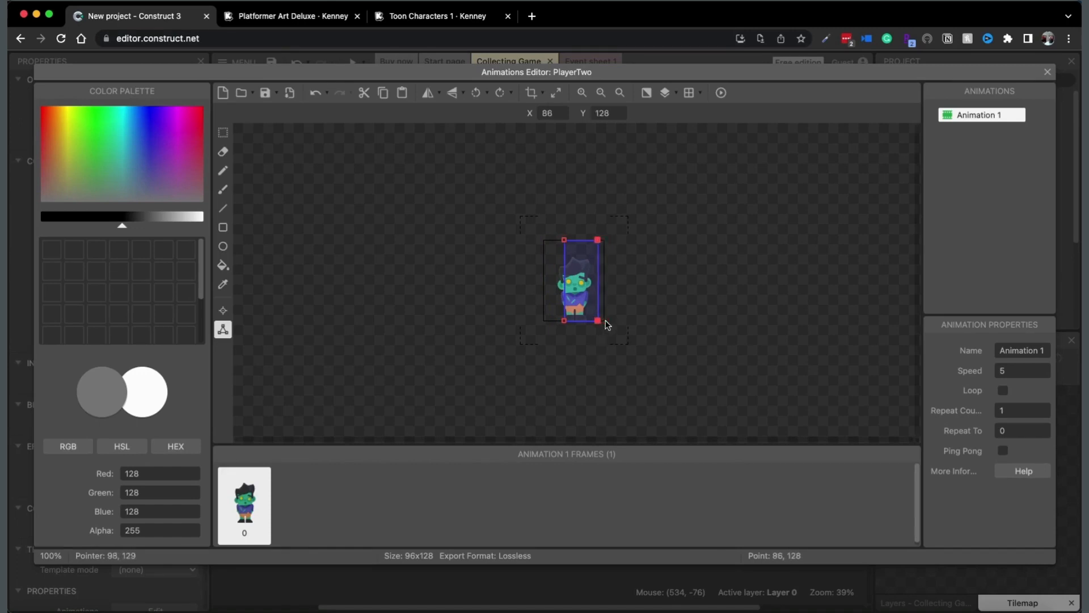
pyautogui.press('Left')
pyautogui.press('Left')
pyautogui.press('Left')
pyautogui.press('Left')
pyautogui.press('Left')
pyautogui.press('Left')
pyautogui.press('Left')
pyautogui.press('Left')
pyautogui.press('Left')
pyautogui.press('Left')
pyautogui.press('Left')
pyautogui.press('Left')
pyautogui.press('Left')
pyautogui.press('Left')
pyautogui.press('Left')
pyautogui.press('Left')
pyautogui.press('Left')
# Step: Lower both upper points of the PlayerTwo collision polygon to Y 45 at the zombie's head
pyautogui.click(564, 240)
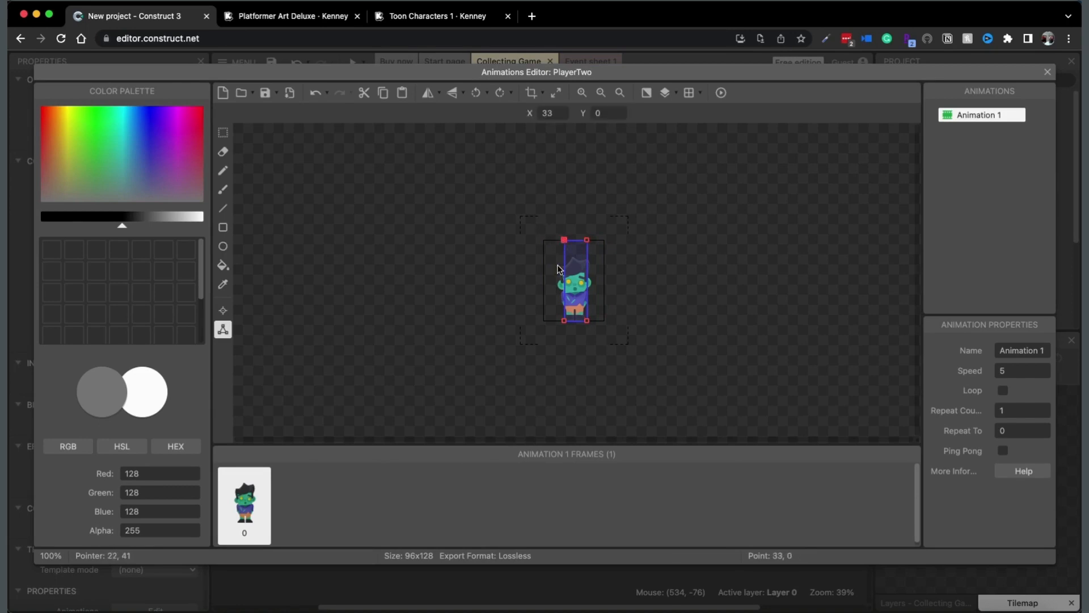
pyautogui.keyDown('shift'); pyautogui.click(586, 240); pyautogui.keyUp('shift')
pyautogui.press('Down')
pyautogui.press('Down')
pyautogui.press('Down')
pyautogui.press('Down')
pyautogui.press('Down')
pyautogui.press('Down')
pyautogui.press('Down')
pyautogui.press('Down')
pyautogui.press('Down')
pyautogui.press('Down')
pyautogui.press('Down')
pyautogui.press('Down')
pyautogui.press('Down')
pyautogui.press('Down')
pyautogui.press('Down')
pyautogui.press('Down')
pyautogui.press('Down')
pyautogui.press('Down')
pyautogui.press('Down')
pyautogui.press('Down')
pyautogui.press('Down')
pyautogui.press('Down')
pyautogui.press('Down')
pyautogui.press('Down')
pyautogui.press('Down')
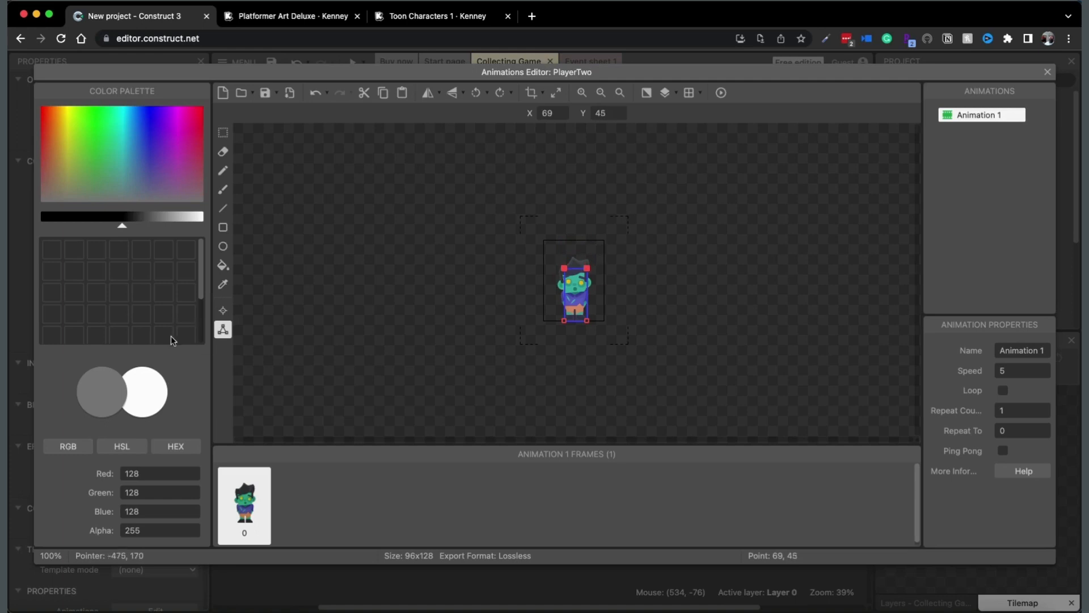
# Step: Set the PlayerTwo origin to the bottom centre of the image, 48, 128, and close the Animations Editor
pyautogui.click(223, 310)
pyautogui.rightClick(128, 128)
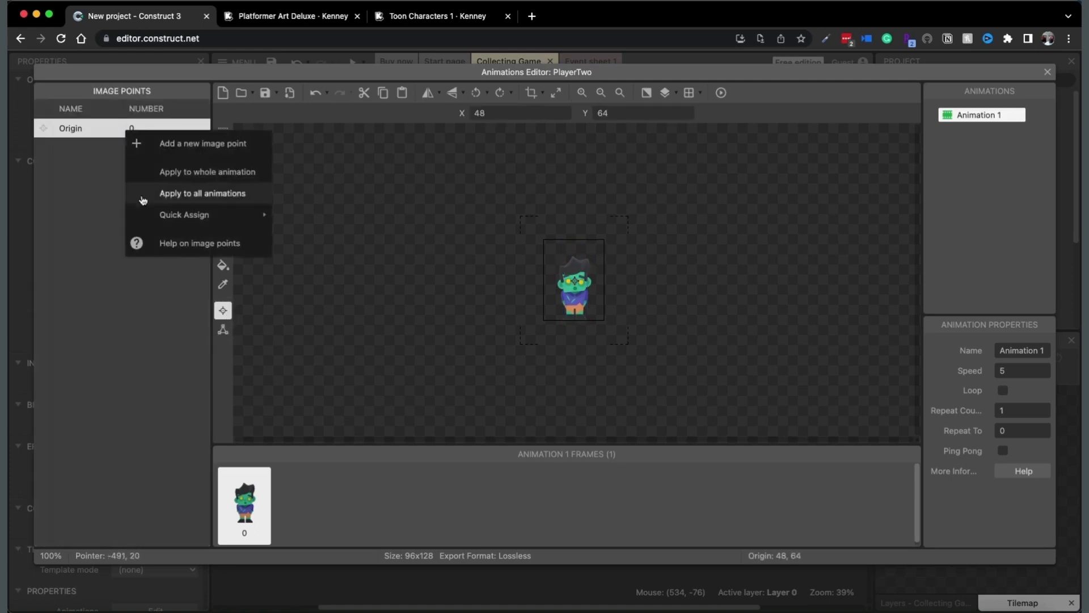
pyautogui.moveTo(159, 215)
pyautogui.click(309, 379)
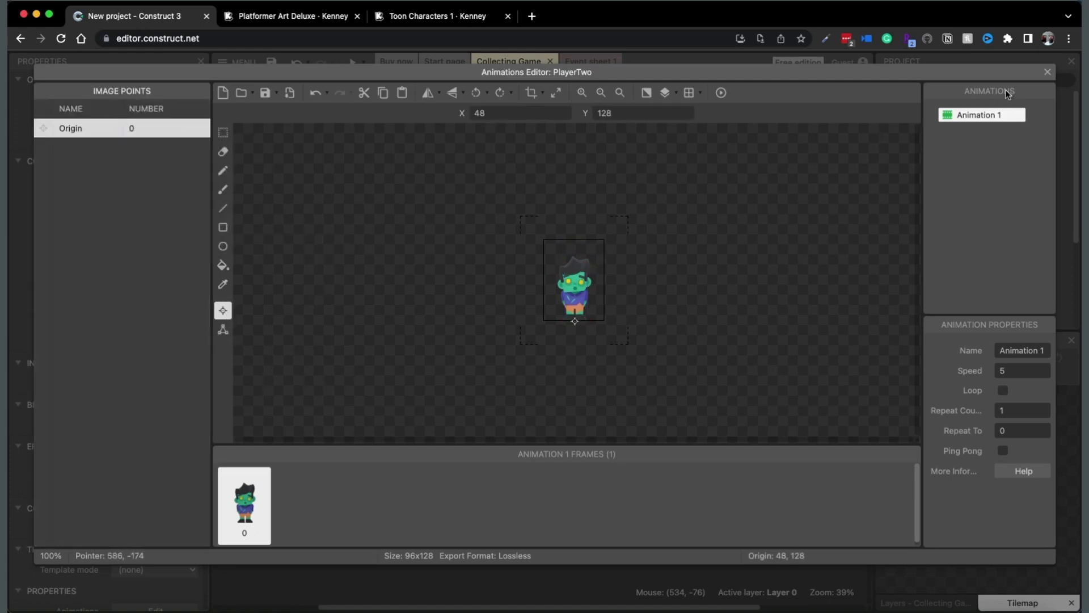
pyautogui.click(1048, 72)
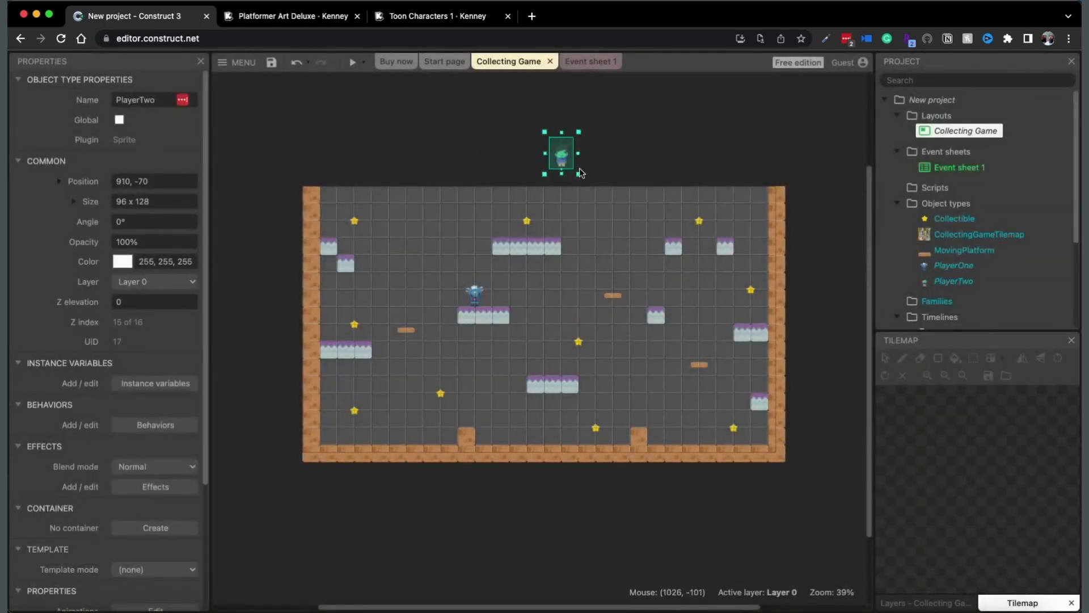
# Step: Place PlayerTwo on the right end of the four-tile ledge near the level's top, at position 980, 210, and deselect it
pyautogui.moveTo(580, 171); pyautogui.dragTo(562, 241)
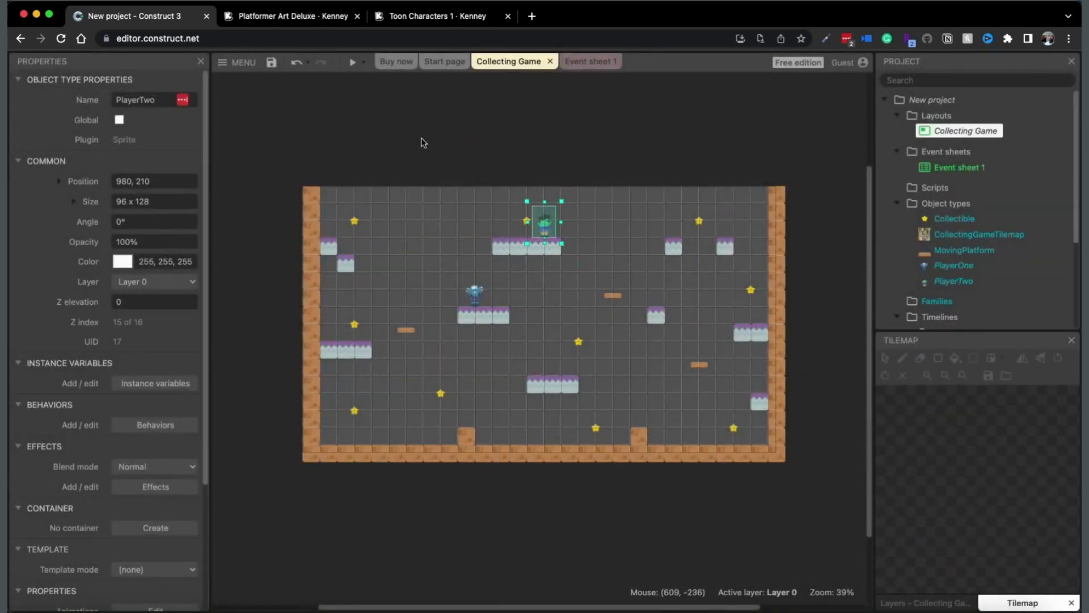
pyautogui.click(423, 157)
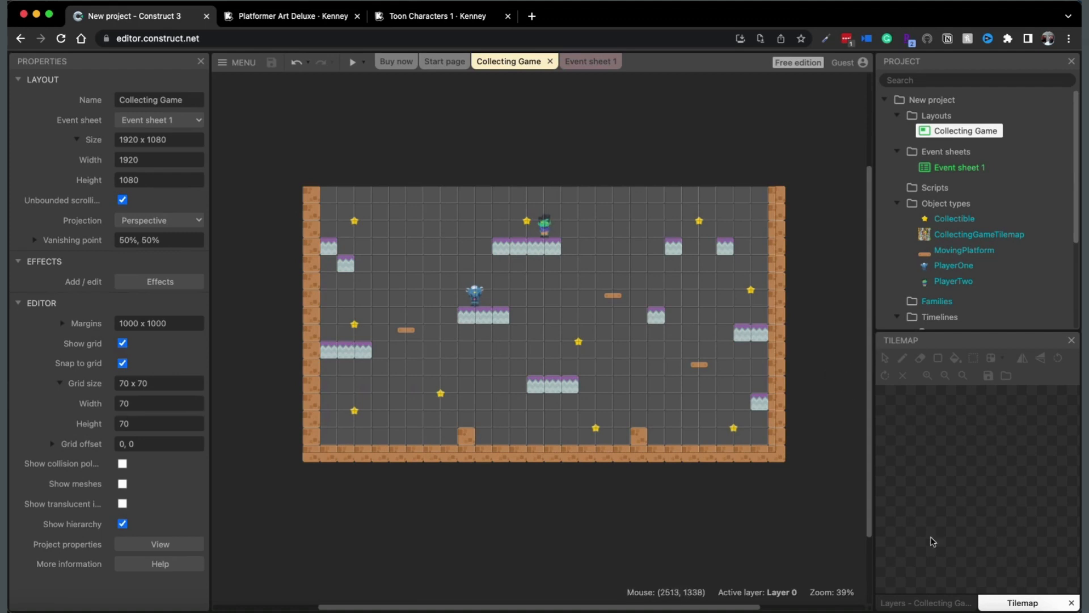
# Step: Bring up the layout's layer list and select Layer 0 to show its properties
pyautogui.click(953, 602)
pyautogui.click(940, 362)
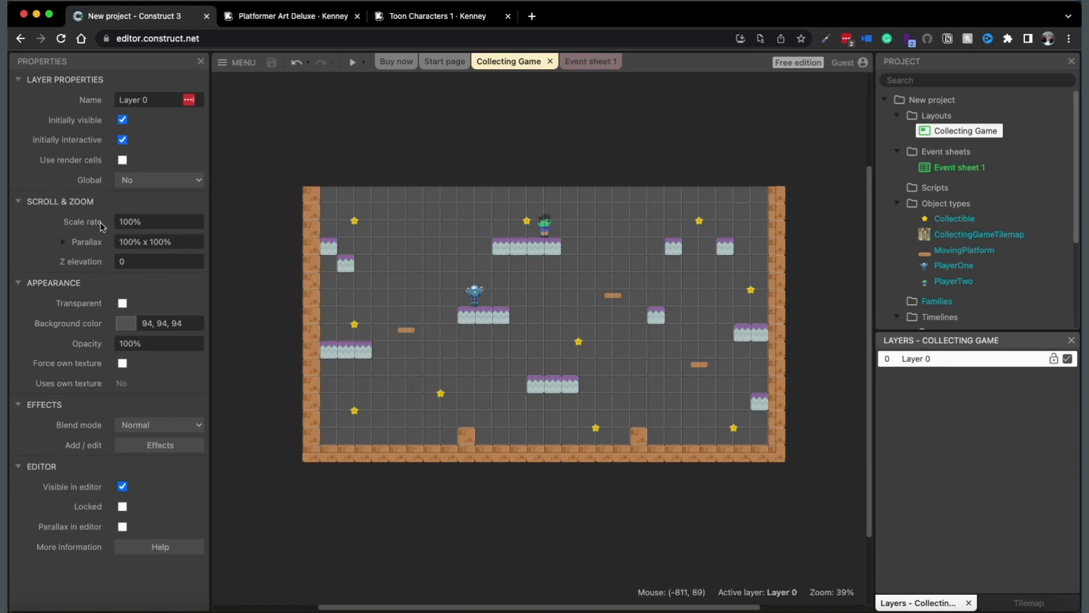
# Step: Try a pale pink-purple background color, RGB 224, 183, 225, on Layer 0
pyautogui.click(125, 324)
pyautogui.moveTo(139, 387)
pyautogui.mouseDown()
pyautogui.moveTo(112, 369)
pyautogui.moveTo(132, 358)
pyautogui.mouseUp()
pyautogui.moveTo(165, 435)
pyautogui.mouseDown()
pyautogui.moveTo(196, 435)
pyautogui.moveTo(180, 442)
pyautogui.mouseUp()
pyautogui.moveTo(152, 391); pyautogui.dragTo(140, 345)
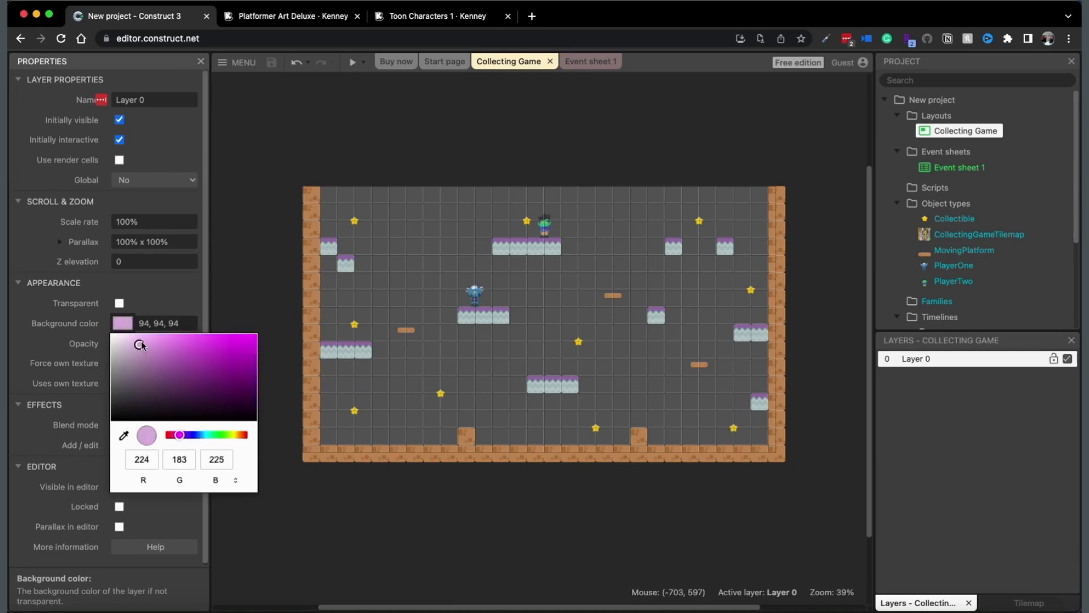
pyautogui.press('Return')
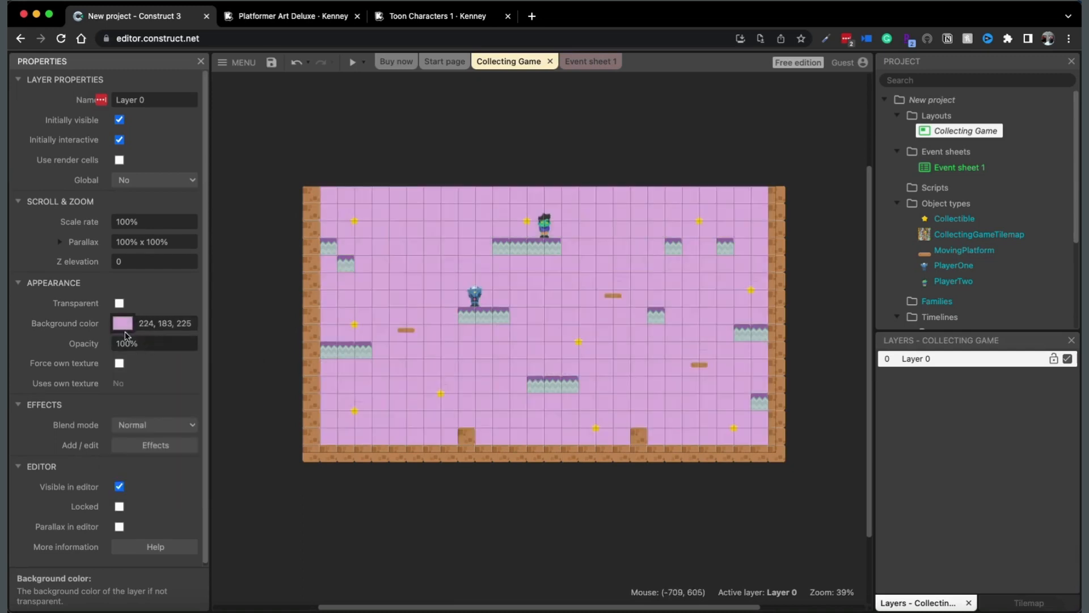
# Step: Try a vivid violet background color, RGB 142, 98, 244, on Layer 0
pyautogui.click(122, 323)
pyautogui.moveTo(180, 435); pyautogui.dragTo(189, 435)
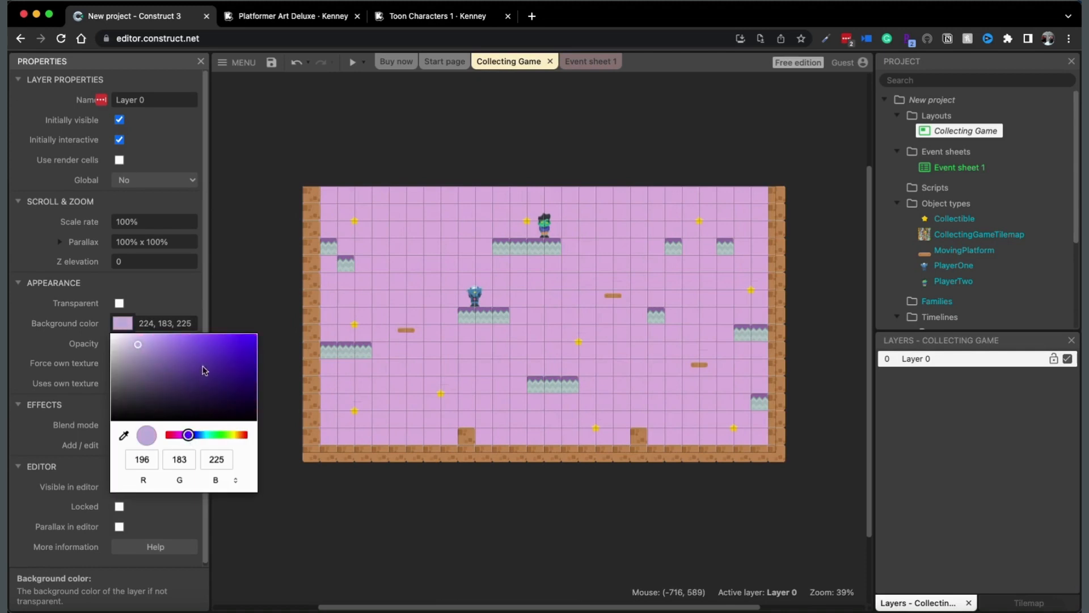
pyautogui.moveTo(204, 366); pyautogui.dragTo(199, 336)
pyautogui.press('Return')
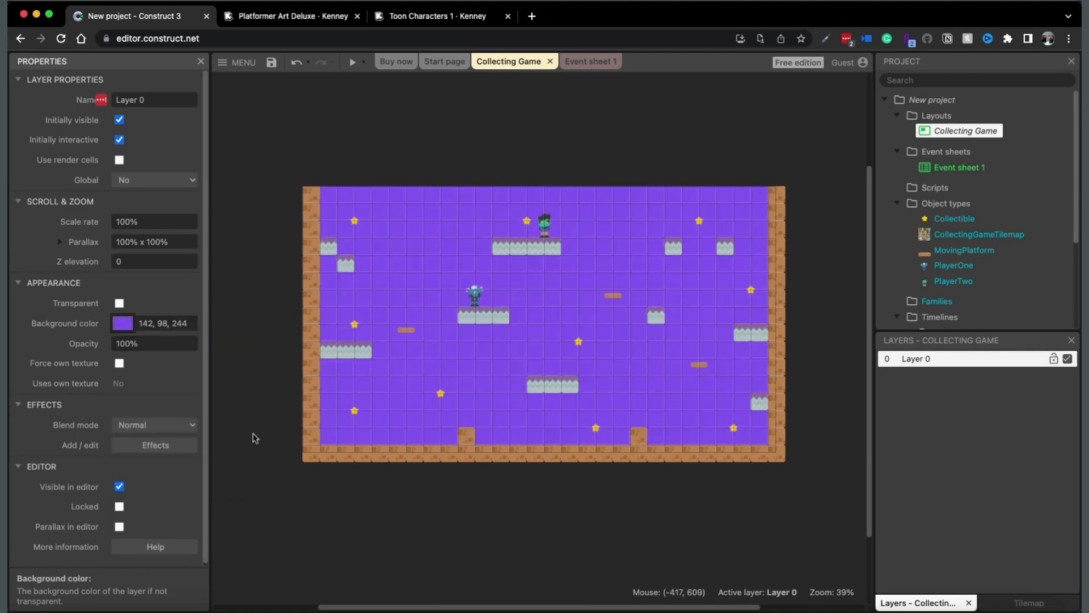
# Step: Set the Layer 0 background color to blue, RGB 38, 169, 201, and return to the layout's own properties
pyautogui.click(122, 323)
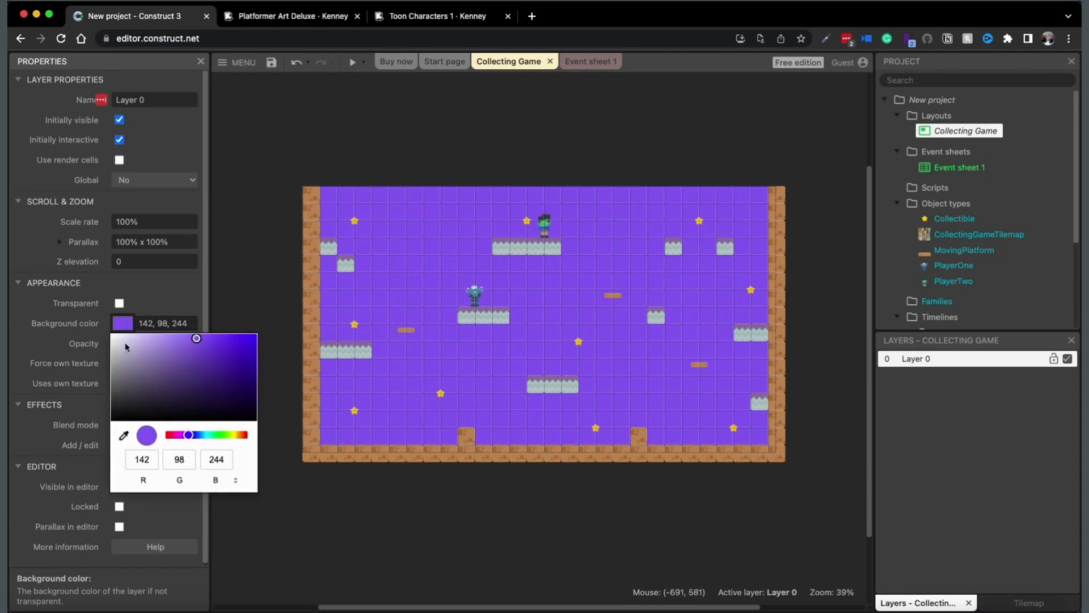
pyautogui.moveTo(193, 437); pyautogui.dragTo(203, 435)
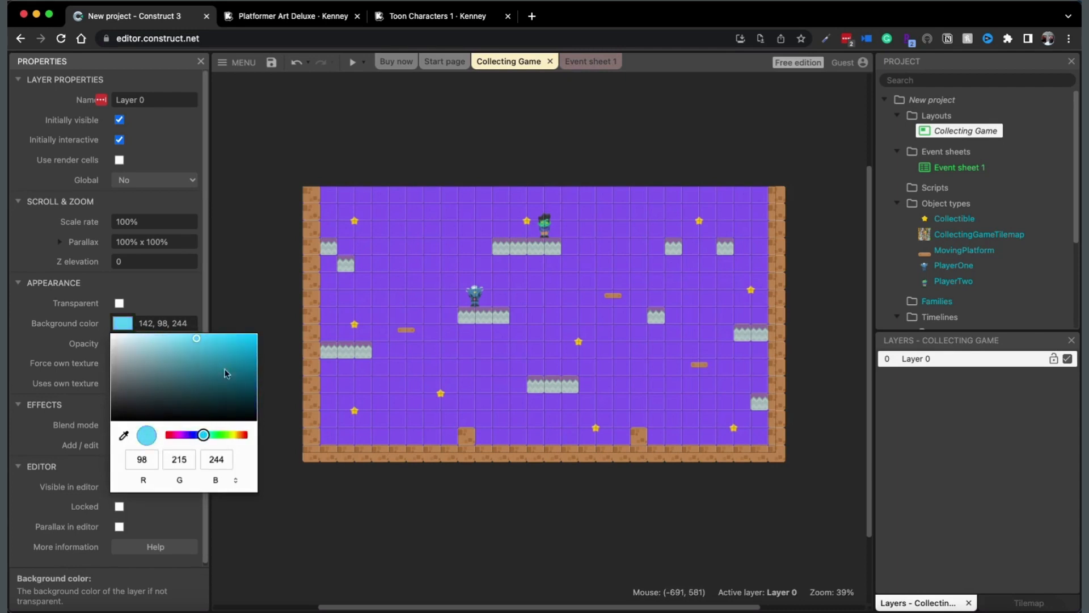
pyautogui.click(220, 353)
pyautogui.moveTo(220, 352); pyautogui.dragTo(225, 354)
pyautogui.press('Return')
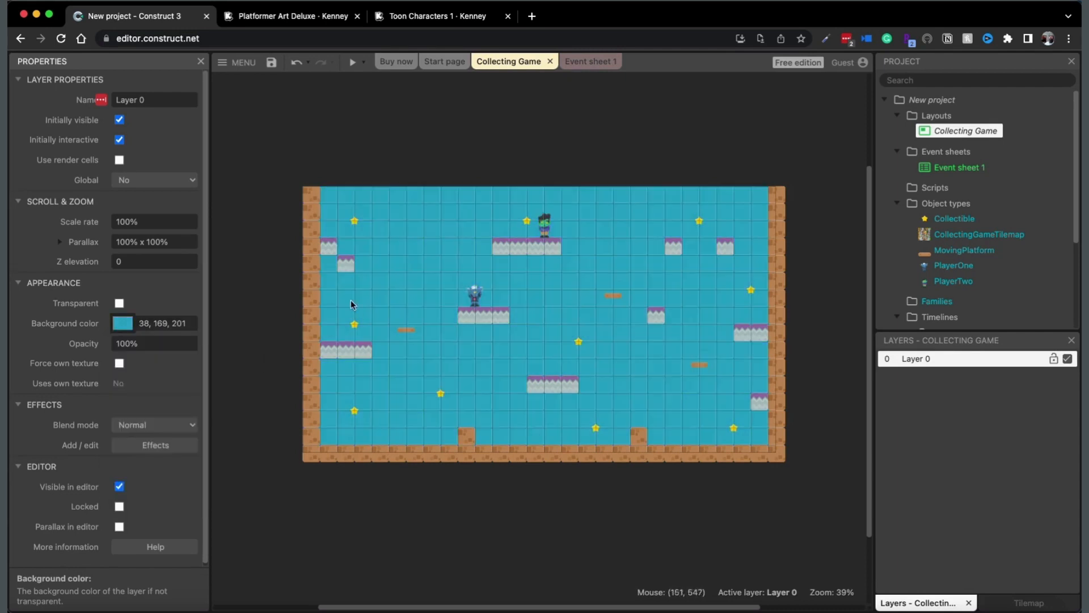
pyautogui.click(274, 101)
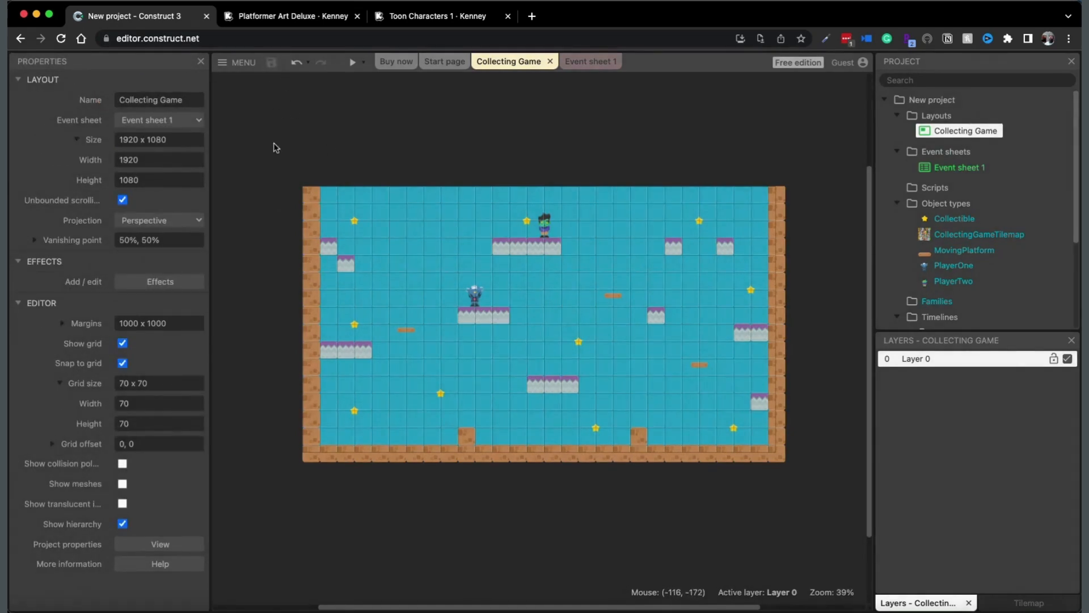
pyautogui.scroll(1, 275, 147)
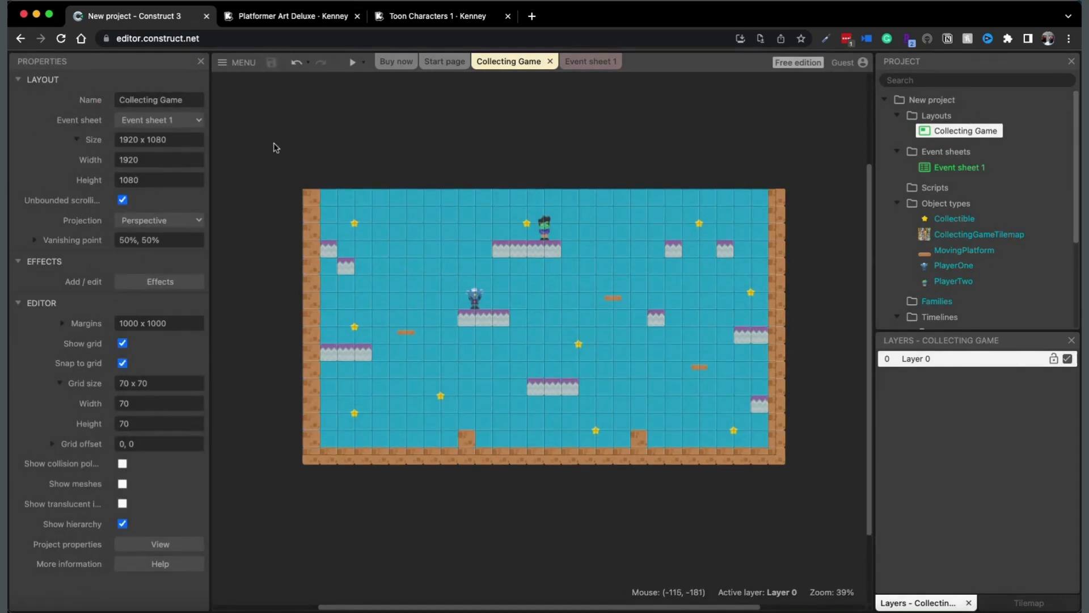